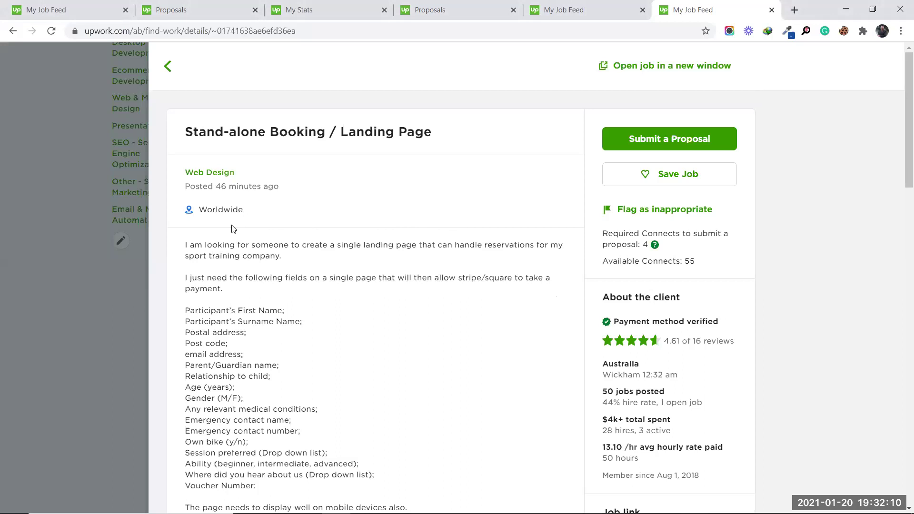
- Read the opening of the Stand-alone Booking / Landing Page job description, including the stripe/square payment requirement
{"action": "left_click_drag", "start_coordinate": [186, 244], "coordinate": [318, 300]}
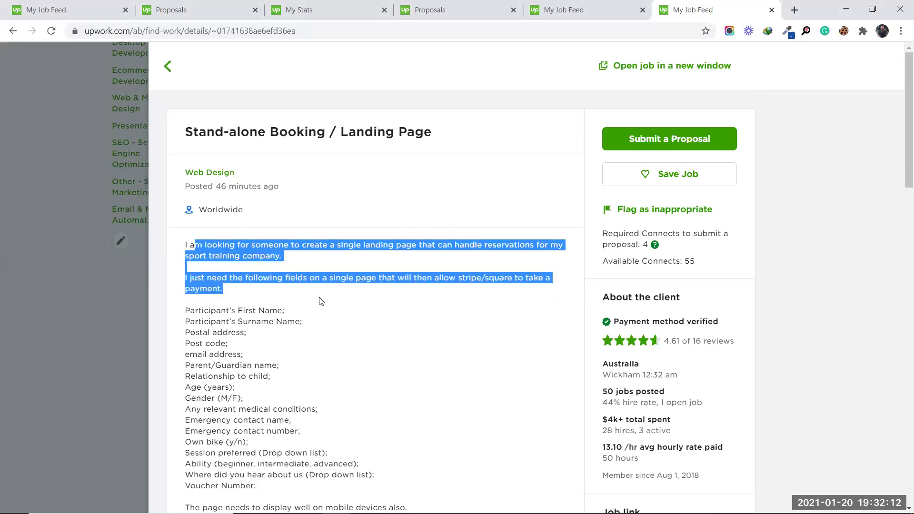
{"action": "left_click", "coordinate": [320, 301]}
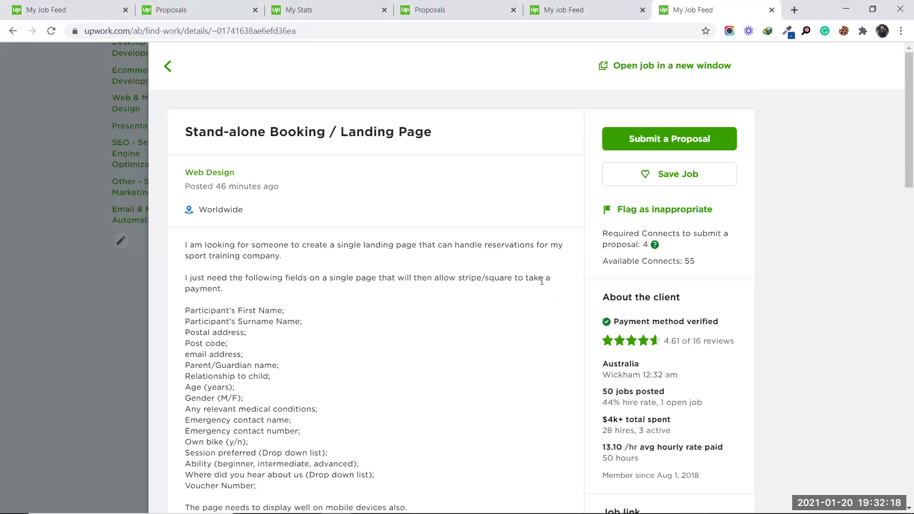
{"action": "double_click", "coordinate": [466, 277]}
{"action": "left_click_drag", "start_coordinate": [494, 277], "coordinate": [504, 277]}
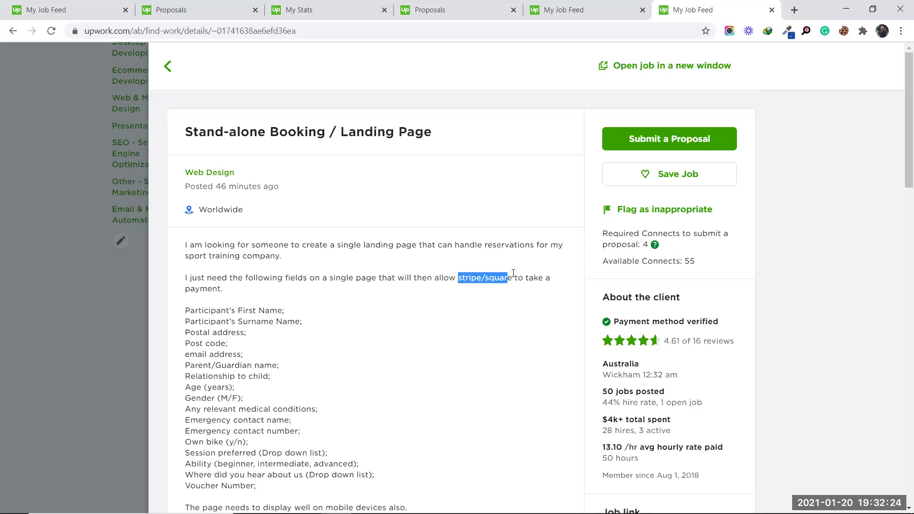
{"action": "left_click", "coordinate": [513, 278]}
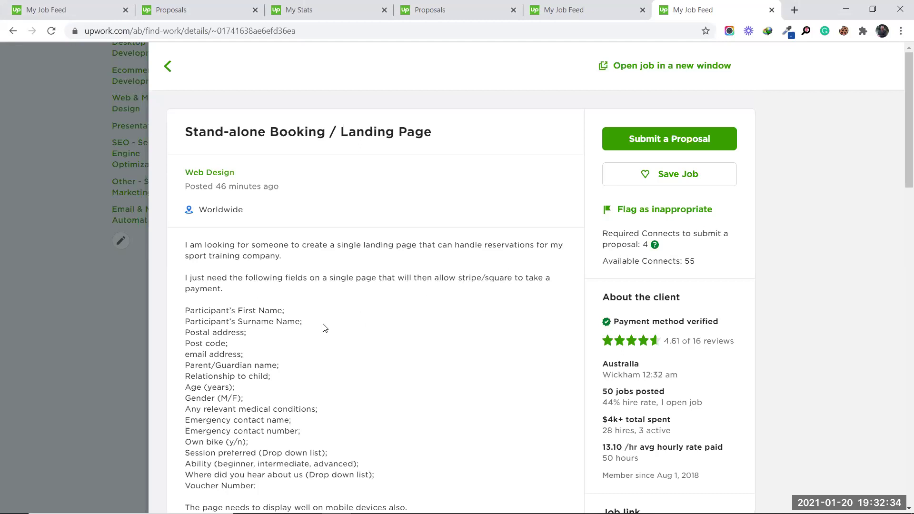
- Examine the job's list of required form fields and its MySQL data storage requirement
{"action": "scroll", "coordinate": [323, 329], "scroll_direction": "down", "scroll_amount": 1}
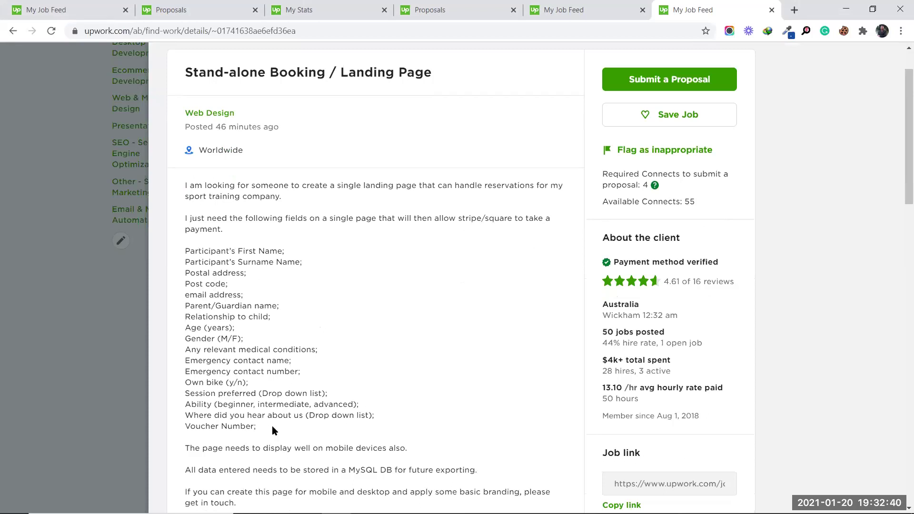
{"action": "left_click_drag", "start_coordinate": [272, 426], "coordinate": [91, 225]}
{"action": "left_click_drag", "start_coordinate": [183, 220], "coordinate": [182, 220]}
{"action": "left_click", "coordinate": [410, 346]}
{"action": "scroll", "coordinate": [409, 342], "scroll_direction": "down", "scroll_amount": 3}
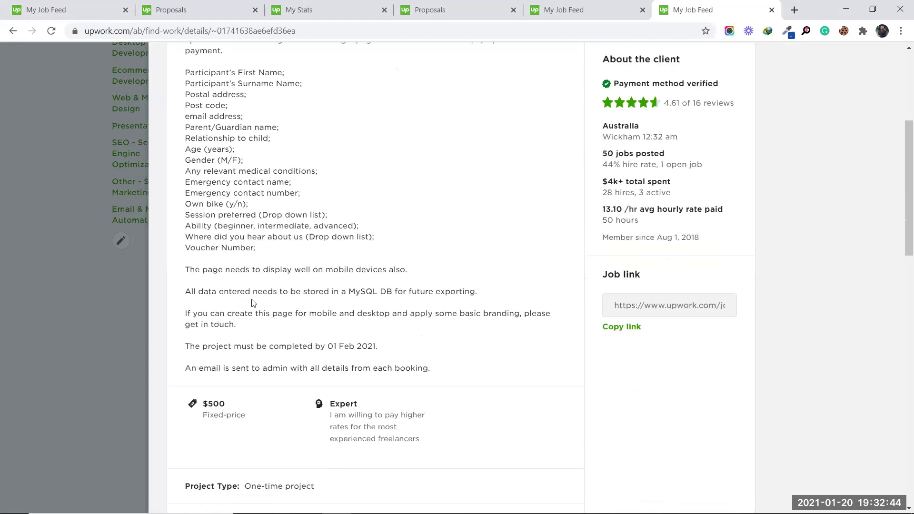
{"action": "left_click_drag", "start_coordinate": [354, 293], "coordinate": [399, 290]}
{"action": "left_click", "coordinate": [375, 294]}
{"action": "left_click", "coordinate": [426, 289]}
- Check the available Connects and the client's hire rate, total spend and average hourly rate paid
{"action": "scroll", "coordinate": [430, 357], "scroll_direction": "up", "scroll_amount": 3}
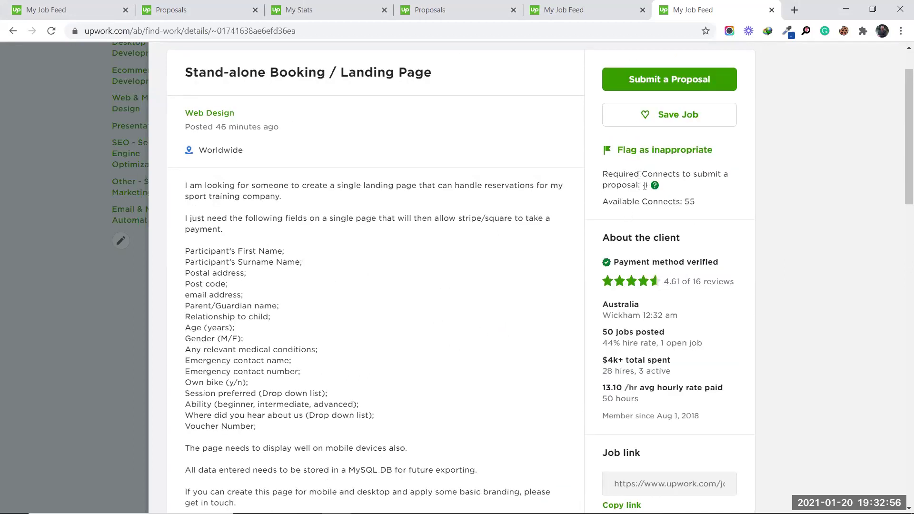
{"action": "double_click", "coordinate": [689, 201]}
{"action": "left_click", "coordinate": [730, 199]}
{"action": "left_click_drag", "start_coordinate": [605, 332], "coordinate": [667, 332]}
{"action": "left_click", "coordinate": [667, 332]}
{"action": "left_click_drag", "start_coordinate": [603, 332], "coordinate": [672, 334]}
{"action": "left_click", "coordinate": [685, 336]}
{"action": "scroll", "coordinate": [609, 345], "scroll_direction": "down", "scroll_amount": 1}
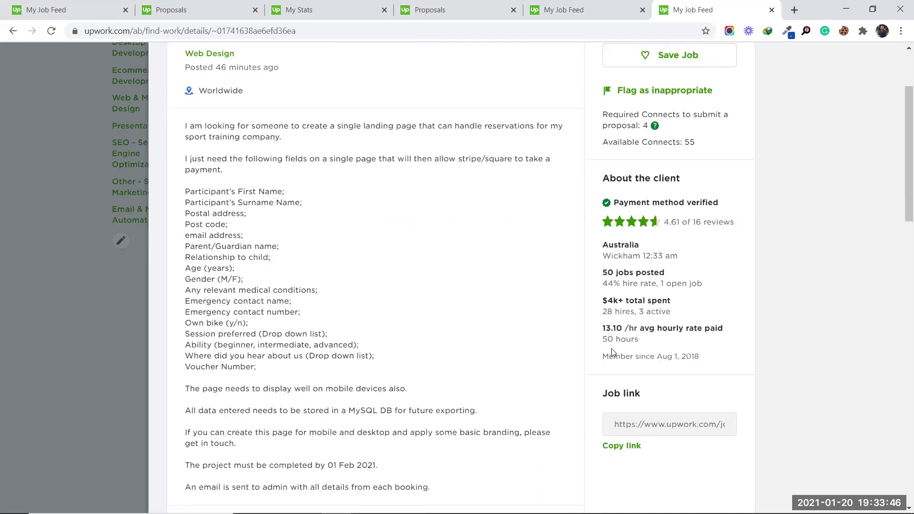
{"action": "left_click_drag", "start_coordinate": [607, 300], "coordinate": [618, 299]}
{"action": "left_click", "coordinate": [626, 297]}
{"action": "left_click_drag", "start_coordinate": [622, 327], "coordinate": [563, 316]}
{"action": "left_click", "coordinate": [635, 348]}
- Review the job's budget, required skills and the number of proposals already submitted
{"action": "scroll", "coordinate": [436, 348], "scroll_direction": "down", "scroll_amount": 6}
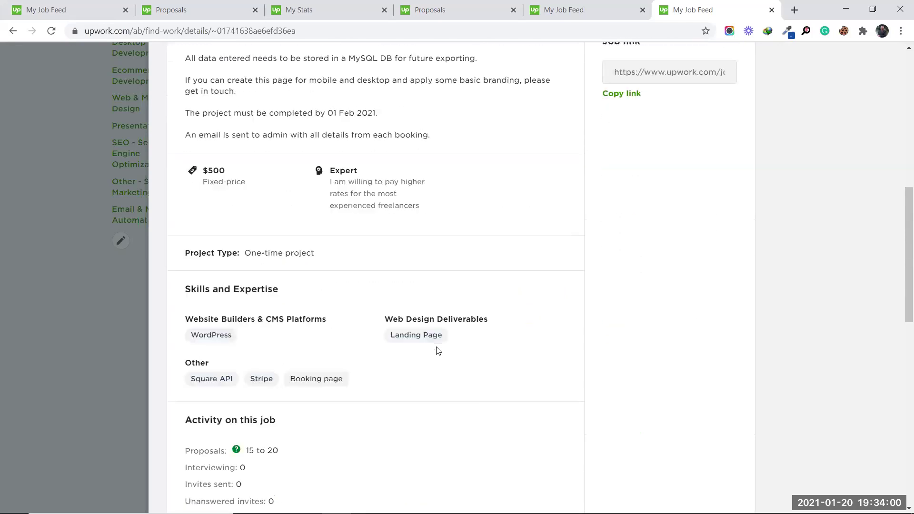
{"action": "scroll", "coordinate": [431, 350], "scroll_direction": "down", "scroll_amount": 2}
{"action": "left_click_drag", "start_coordinate": [251, 323], "coordinate": [265, 324]}
{"action": "left_click", "coordinate": [302, 321]}
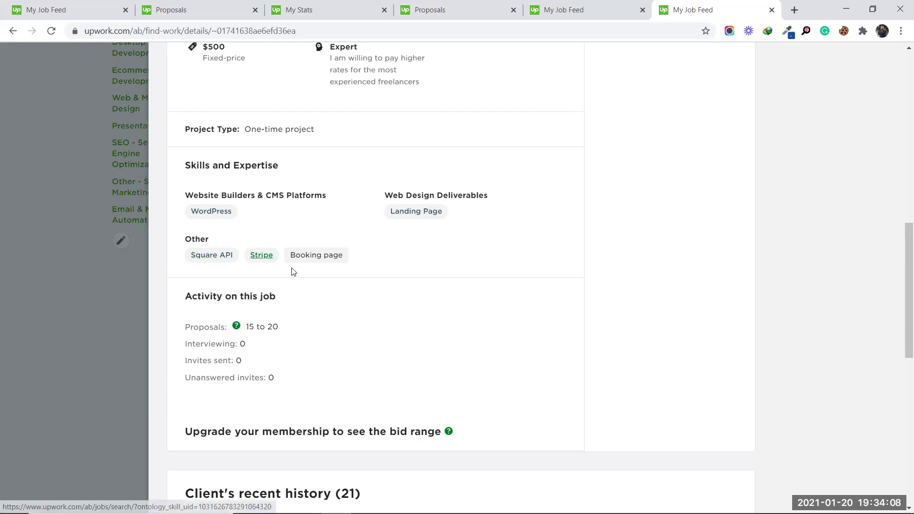
- Examine the ratings in the client's recent history, loading more past jobs and checking the Make some URGENT changes to our Home page rating
{"action": "scroll", "coordinate": [347, 378], "scroll_direction": "down", "scroll_amount": 5}
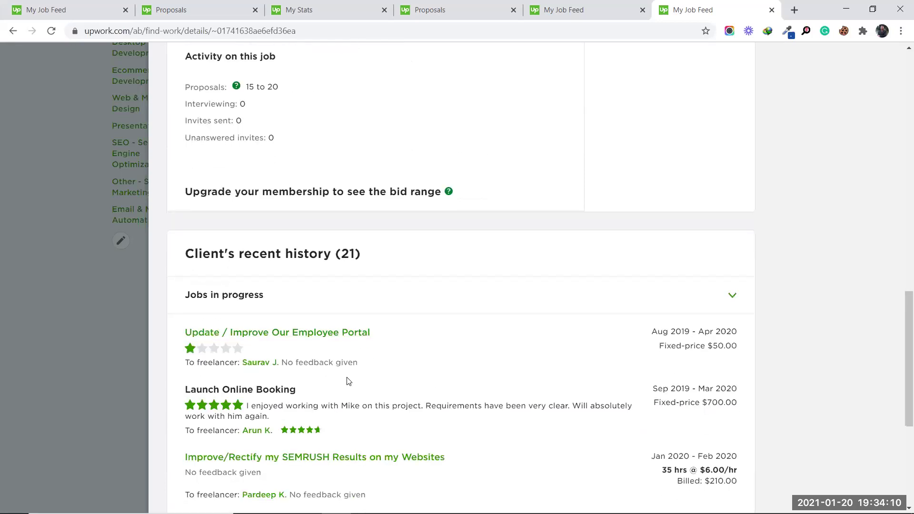
{"action": "scroll", "coordinate": [348, 377], "scroll_direction": "down", "scroll_amount": 1}
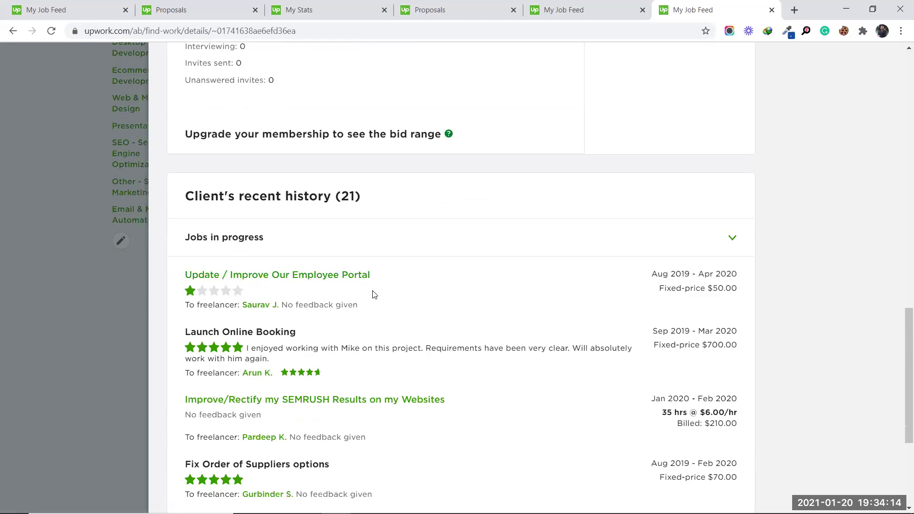
{"action": "mouse_move", "coordinate": [218, 289]}
{"action": "scroll", "coordinate": [334, 294], "scroll_direction": "down", "scroll_amount": 1}
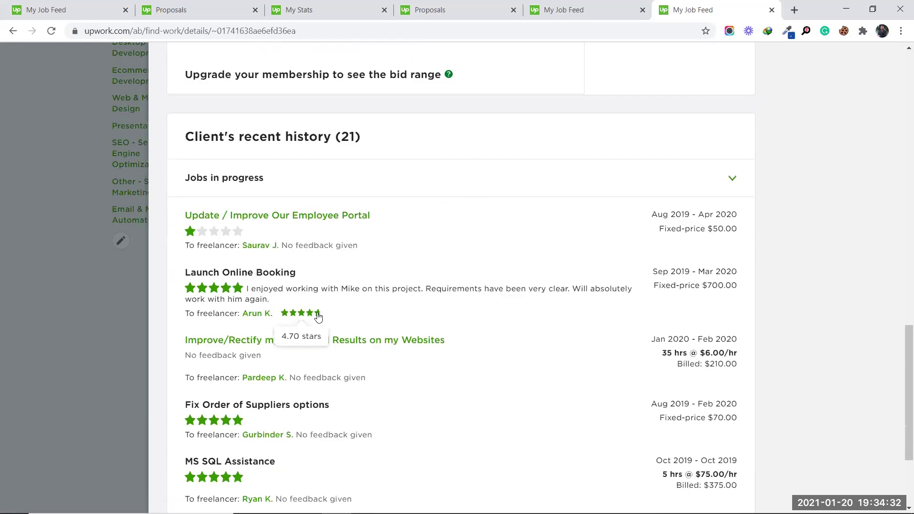
{"action": "scroll", "coordinate": [318, 317], "scroll_direction": "down", "scroll_amount": 1}
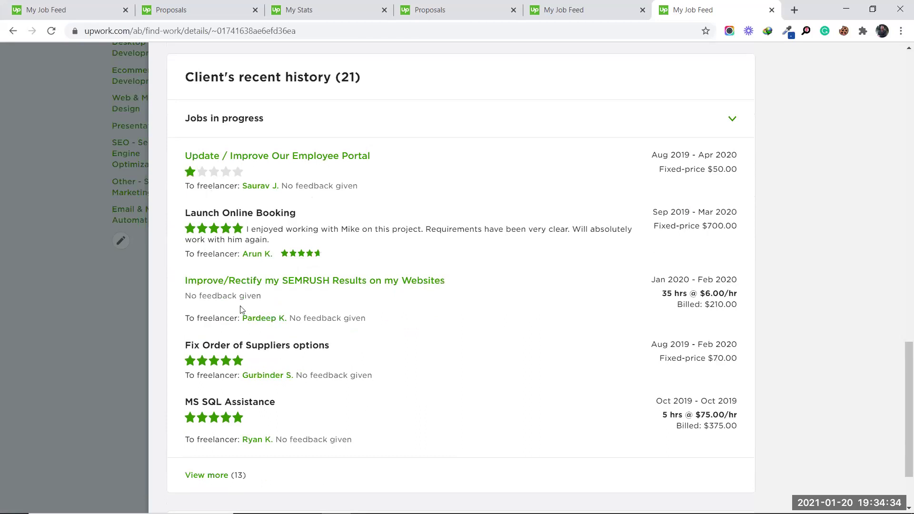
{"action": "scroll", "coordinate": [254, 314], "scroll_direction": "down", "scroll_amount": 1}
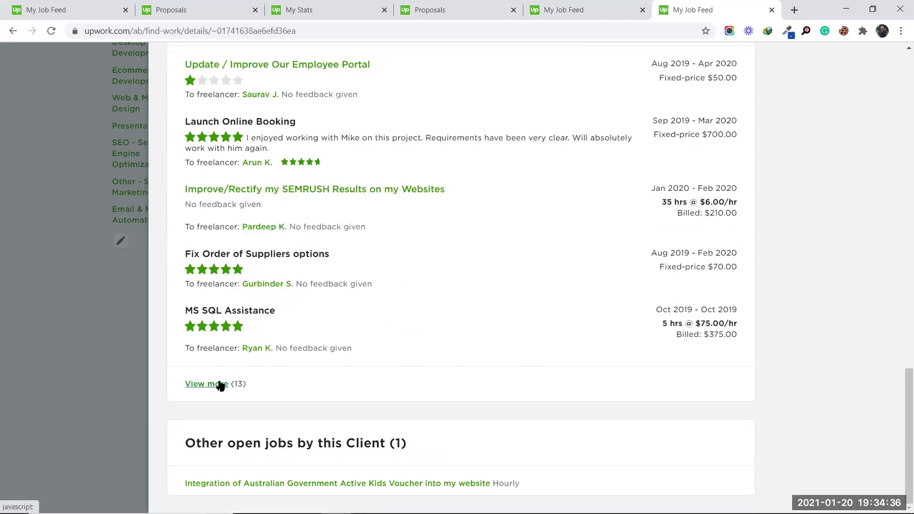
{"action": "left_click", "coordinate": [217, 387]}
{"action": "scroll", "coordinate": [328, 334], "scroll_direction": "down", "scroll_amount": 1}
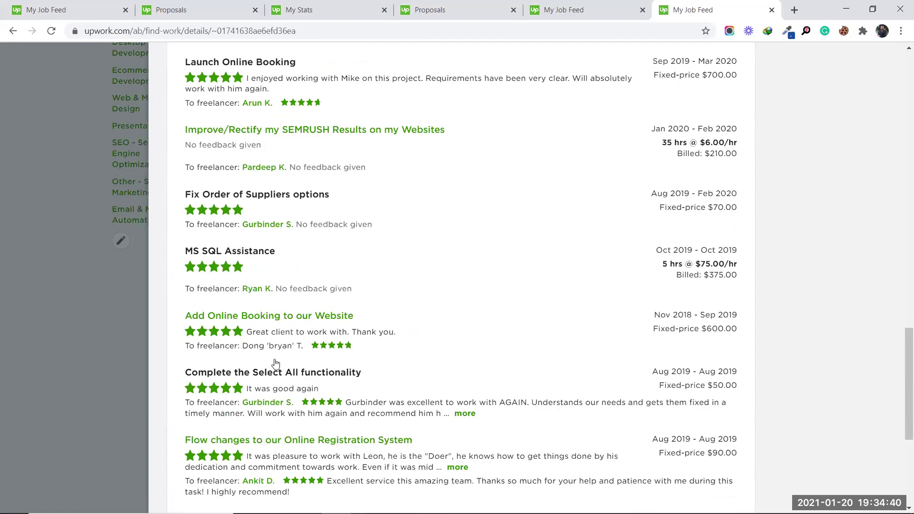
{"action": "scroll", "coordinate": [275, 359], "scroll_direction": "down", "scroll_amount": 5}
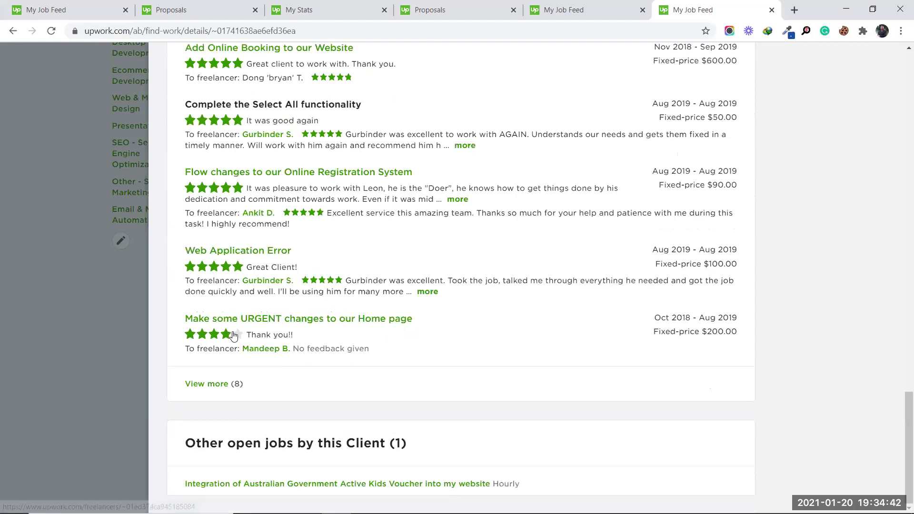
{"action": "mouse_move", "coordinate": [233, 336]}
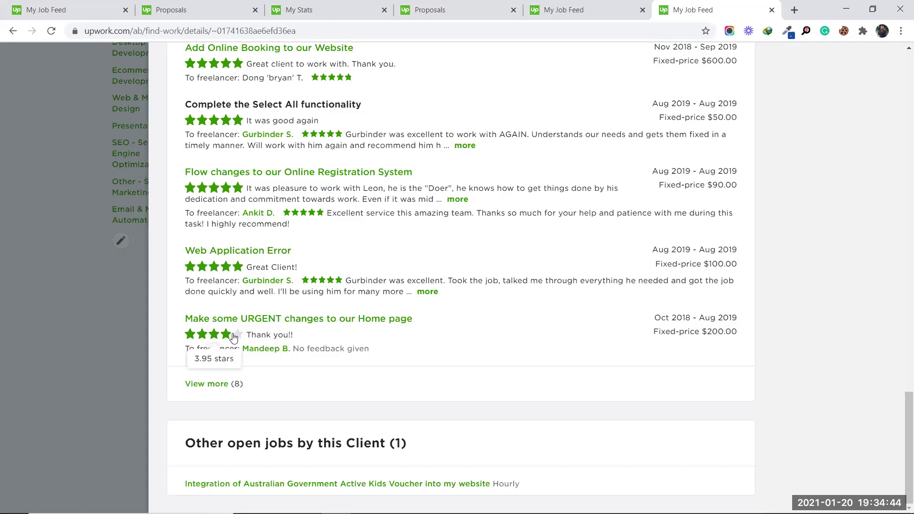
- Load further past jobs and read the full freelancer review for Delta Force Paintball: Ideas/ Concepts and the older feedback
{"action": "left_click", "coordinate": [214, 385]}
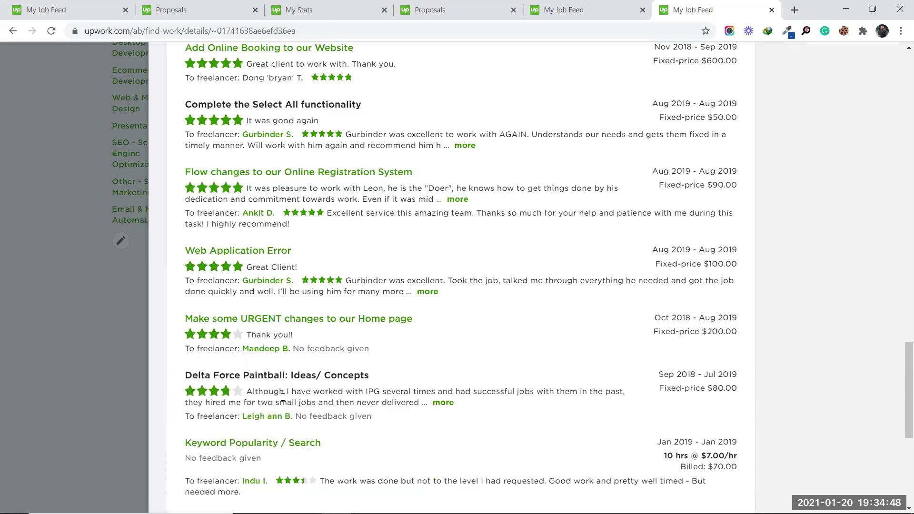
{"action": "mouse_move", "coordinate": [227, 393]}
{"action": "left_click", "coordinate": [441, 403]}
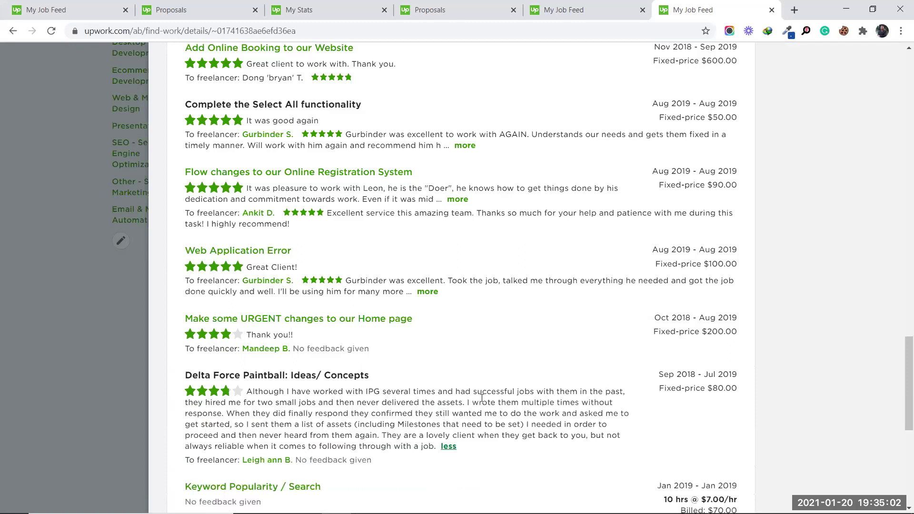
{"action": "scroll", "coordinate": [482, 399], "scroll_direction": "down", "scroll_amount": 2}
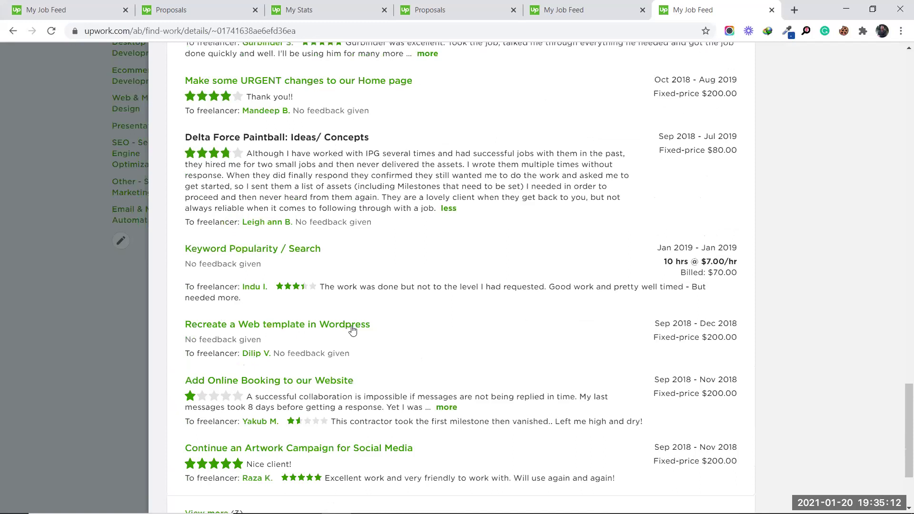
{"action": "scroll", "coordinate": [355, 329], "scroll_direction": "down", "scroll_amount": 3}
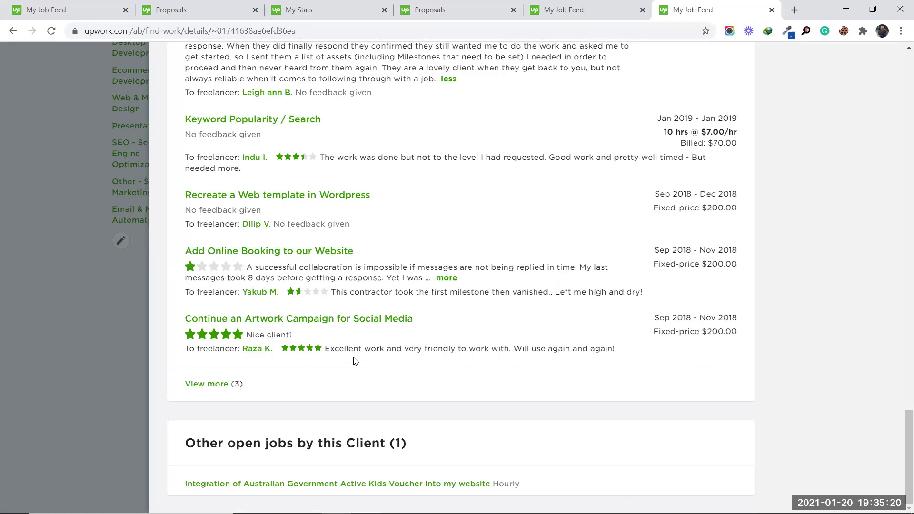
{"action": "scroll", "coordinate": [354, 362], "scroll_direction": "up", "scroll_amount": 6}
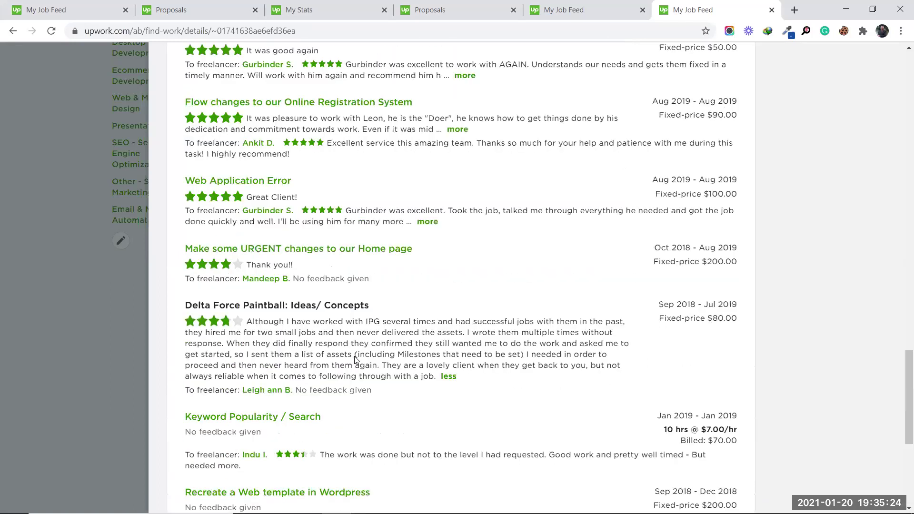
{"action": "scroll", "coordinate": [354, 359], "scroll_direction": "up", "scroll_amount": 10}
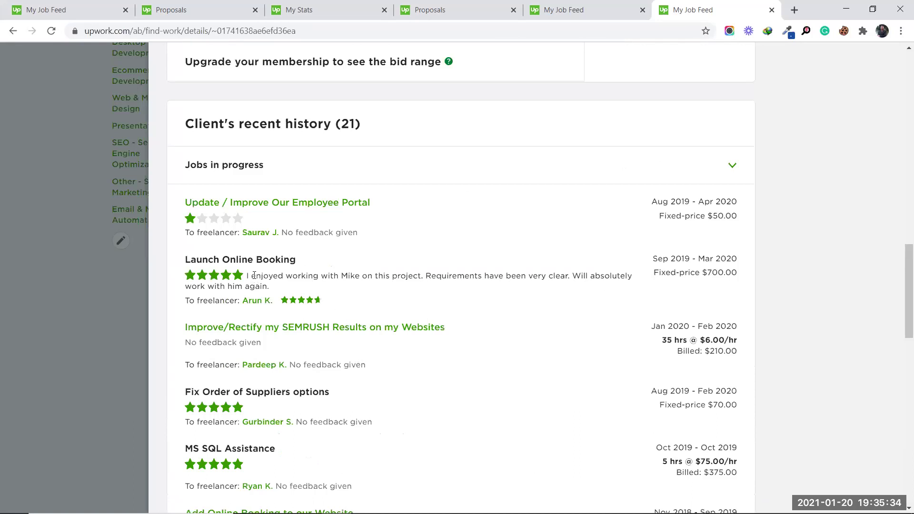
- Look for the client's name in the freelancers' reviews across the whole work history, loading the remaining past jobs
{"action": "double_click", "coordinate": [346, 276]}
{"action": "scroll", "coordinate": [400, 275], "scroll_direction": "down", "scroll_amount": 3}
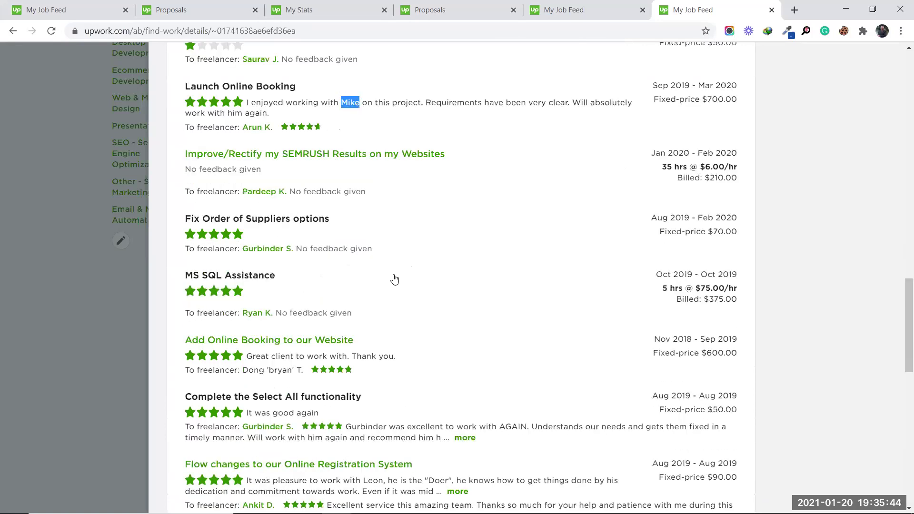
{"action": "scroll", "coordinate": [374, 271], "scroll_direction": "down", "scroll_amount": 3}
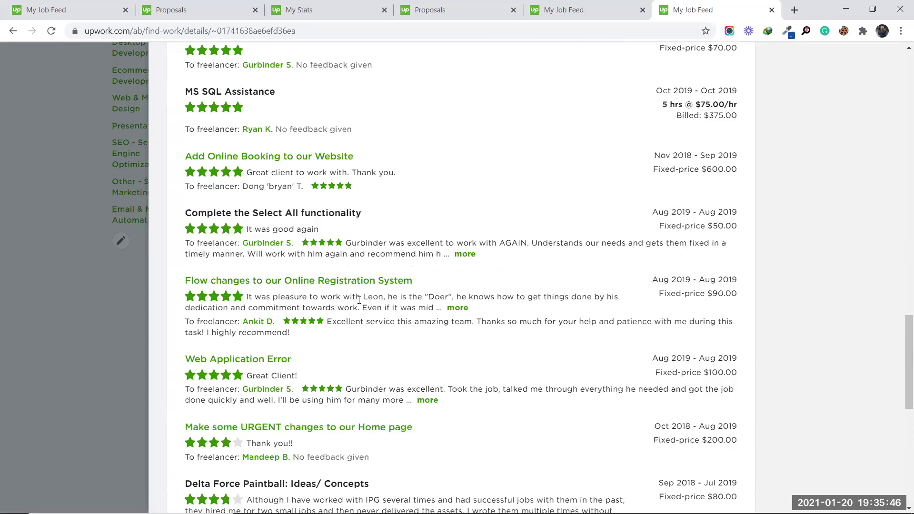
{"action": "double_click", "coordinate": [378, 296]}
{"action": "scroll", "coordinate": [360, 292], "scroll_direction": "down", "scroll_amount": 2}
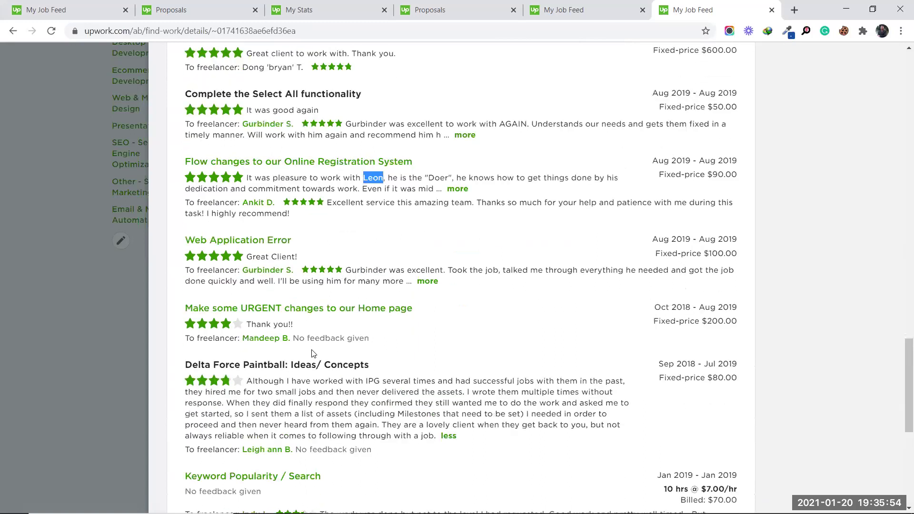
{"action": "scroll", "coordinate": [312, 350], "scroll_direction": "down", "scroll_amount": 5}
{"action": "scroll", "coordinate": [333, 428], "scroll_direction": "down", "scroll_amount": 1}
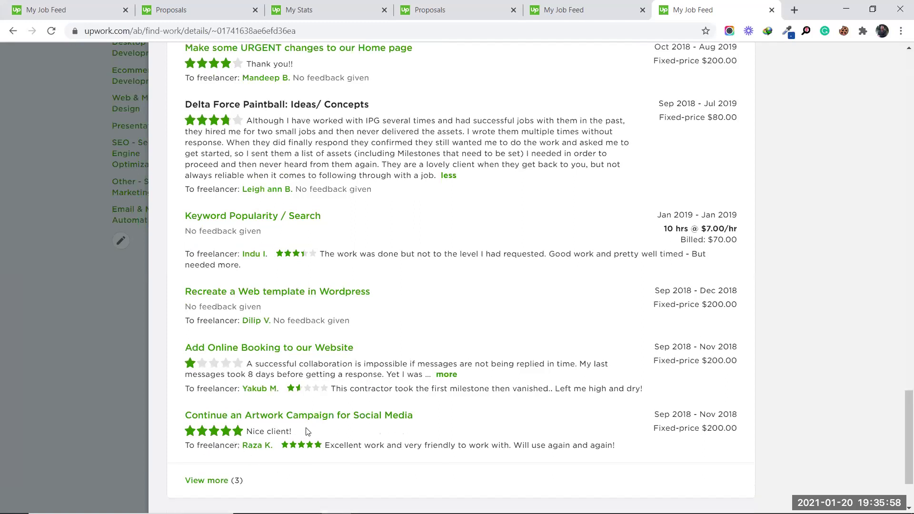
{"action": "scroll", "coordinate": [257, 400], "scroll_direction": "down", "scroll_amount": 2}
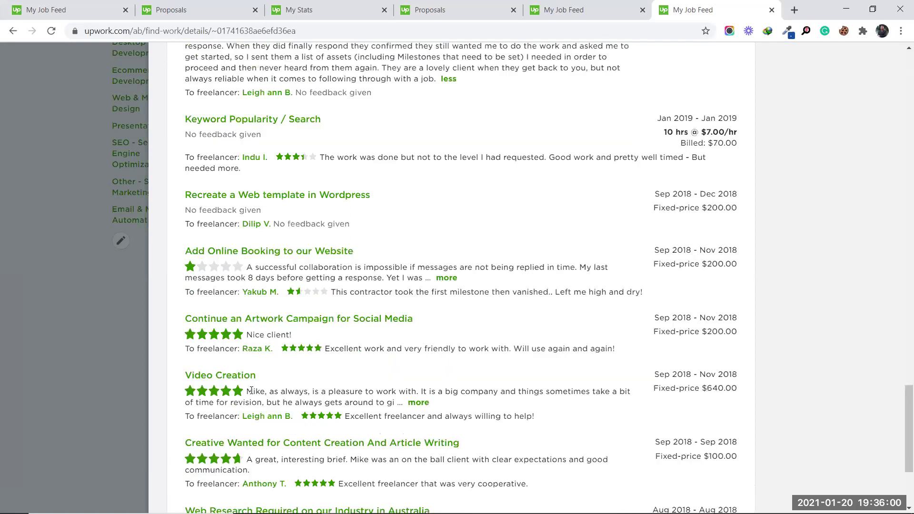
{"action": "double_click", "coordinate": [261, 391]}
{"action": "left_click_drag", "start_coordinate": [351, 459], "coordinate": [368, 457]}
{"action": "scroll", "coordinate": [370, 458], "scroll_direction": "down", "scroll_amount": 2}
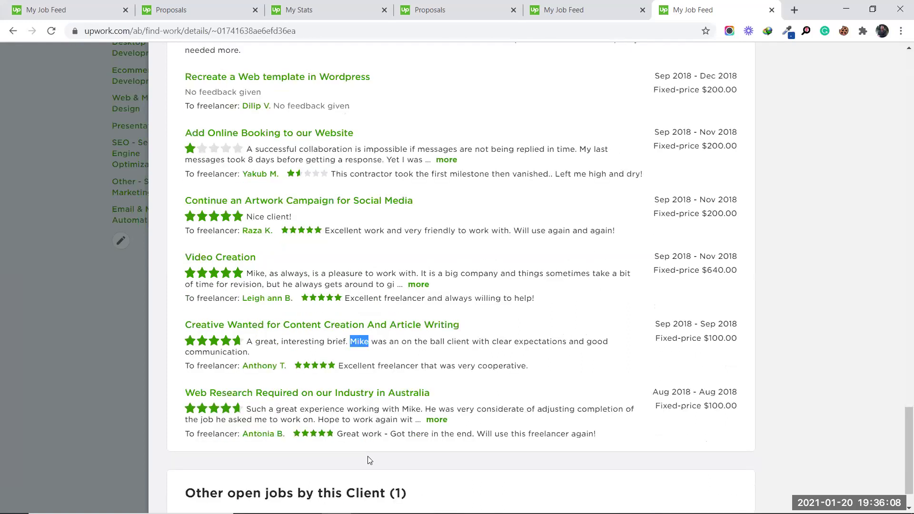
{"action": "double_click", "coordinate": [411, 408]}
{"action": "left_click", "coordinate": [448, 406]}
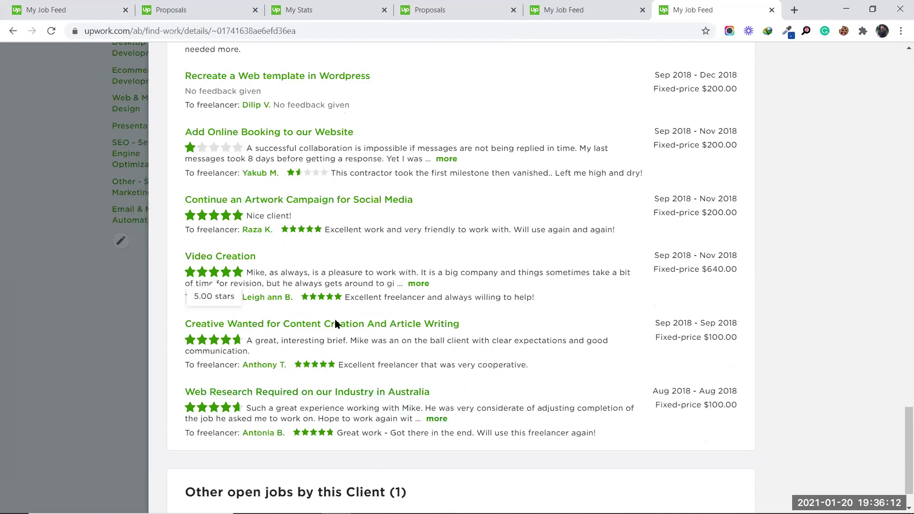
- Open the proposal submission form for the Stand-alone Booking / Landing Page job
{"action": "scroll", "coordinate": [573, 387], "scroll_direction": "up", "scroll_amount": 2}
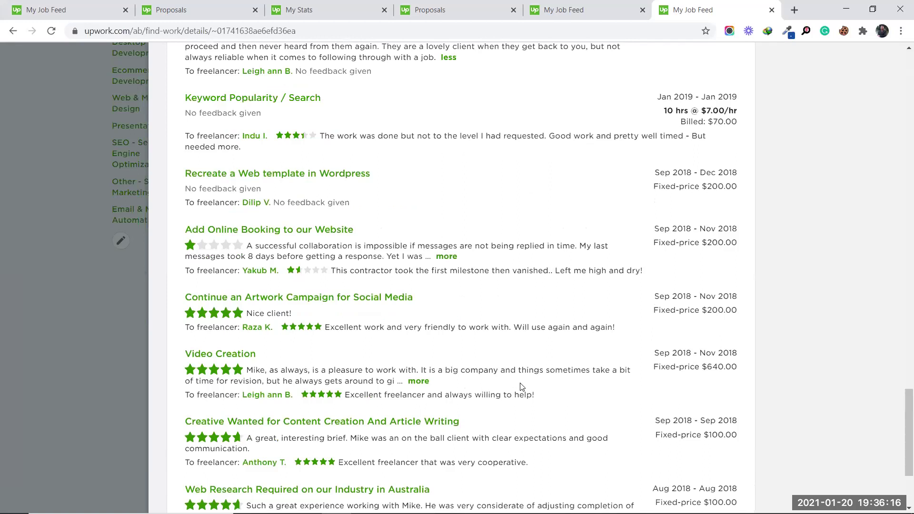
{"action": "scroll", "coordinate": [522, 387], "scroll_direction": "up", "scroll_amount": 20}
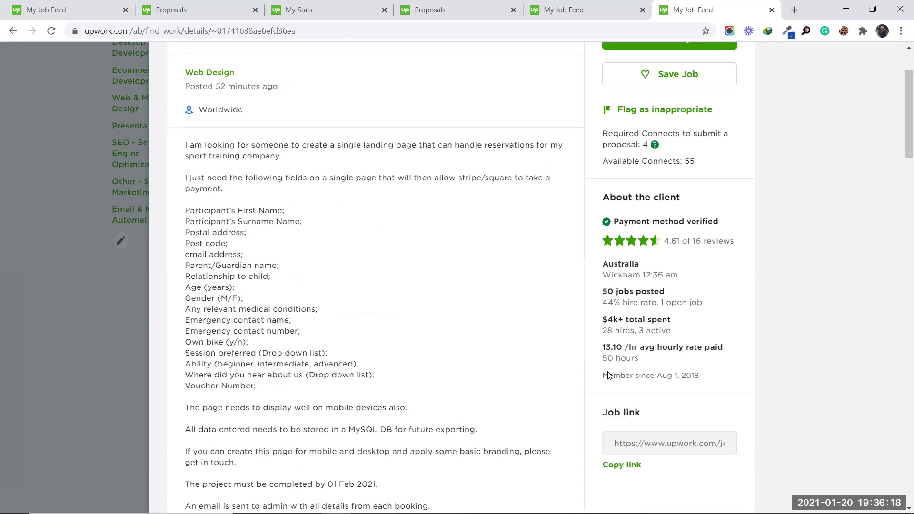
{"action": "scroll", "coordinate": [584, 391], "scroll_direction": "up", "scroll_amount": 2}
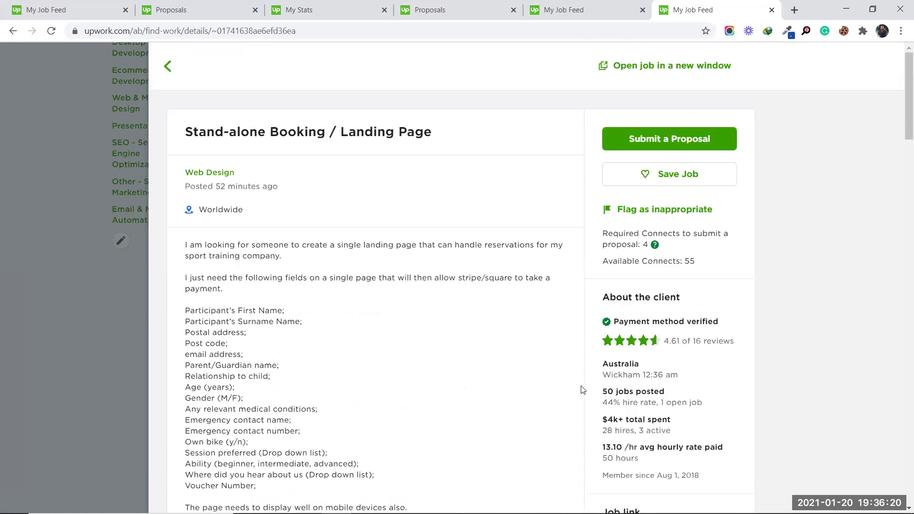
{"action": "left_click", "coordinate": [675, 139]}
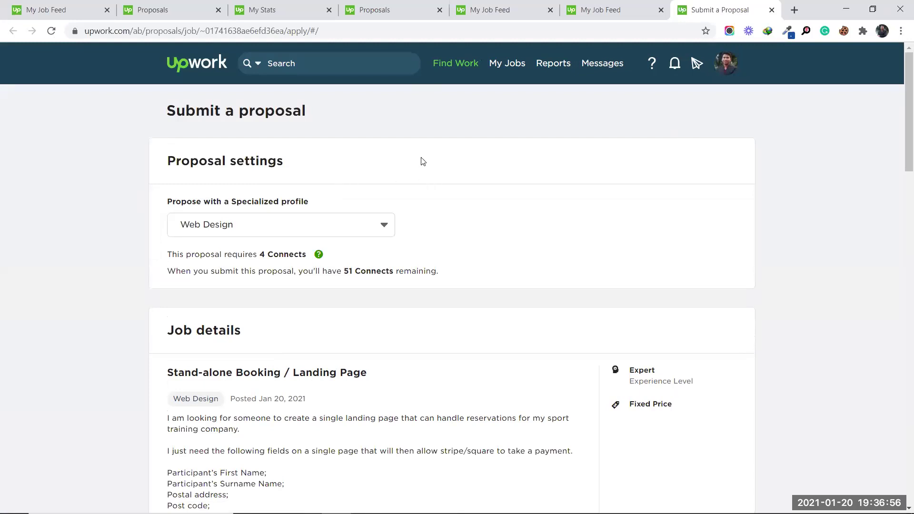
- Return to the job feed and open the freelancer's own profile
{"action": "left_click", "coordinate": [484, 5]}
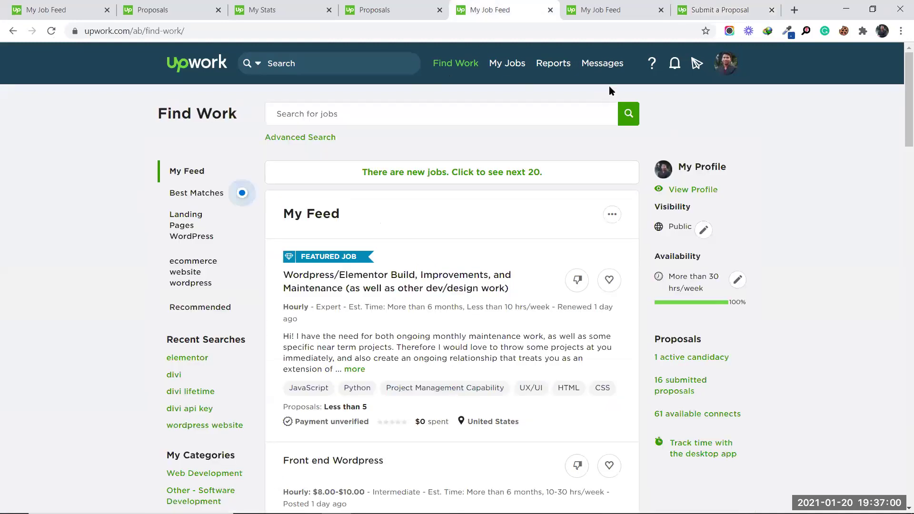
{"action": "mouse_move", "coordinate": [455, 63]}
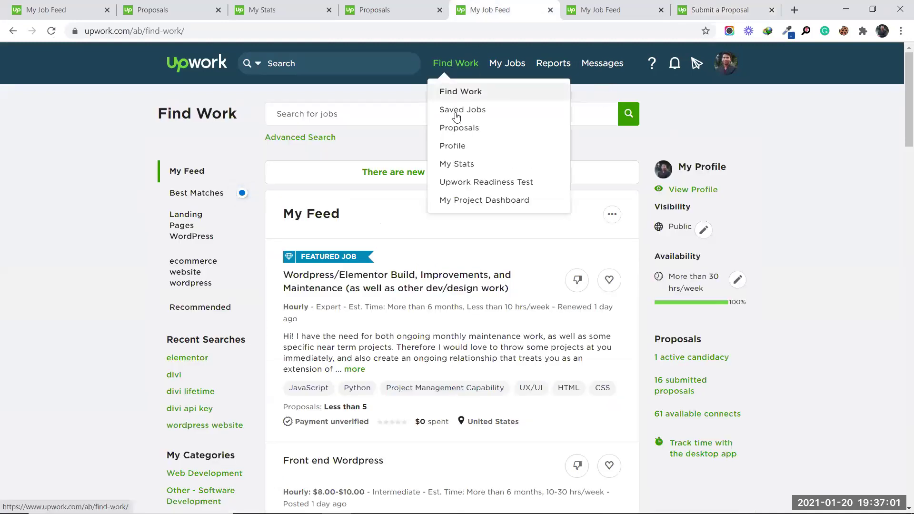
{"action": "left_click", "coordinate": [455, 146]}
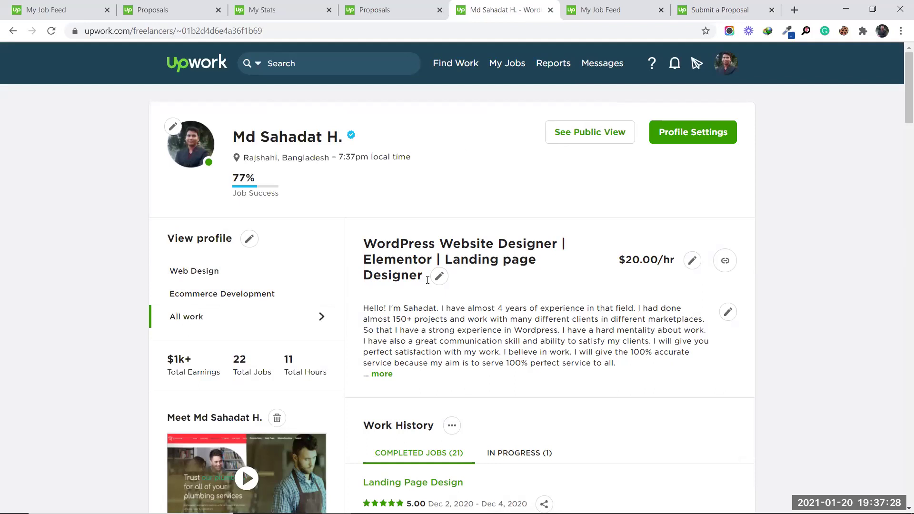
- Compare the Web Design and Ecommerce Development specialized profiles, checking the title of the Ecommerce Development one
{"action": "left_click", "coordinate": [194, 275]}
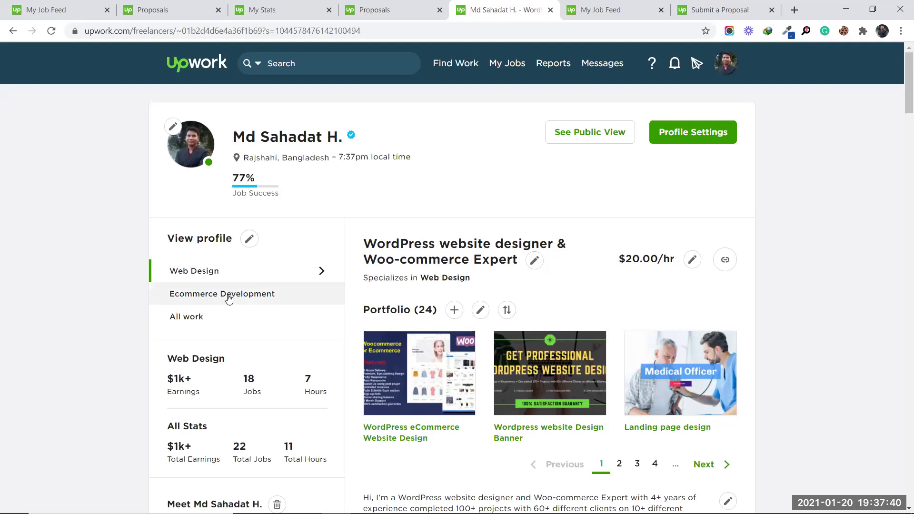
{"action": "left_click", "coordinate": [256, 300]}
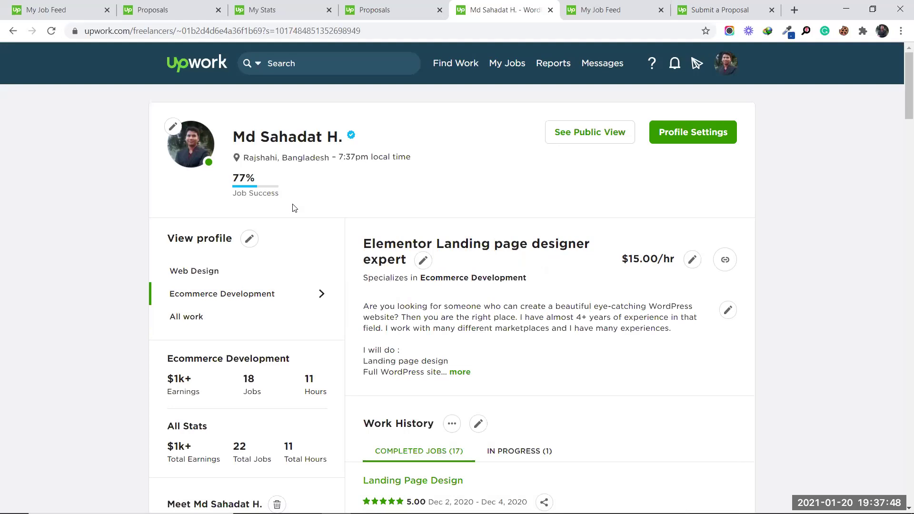
{"action": "left_click_drag", "start_coordinate": [371, 245], "coordinate": [401, 259]}
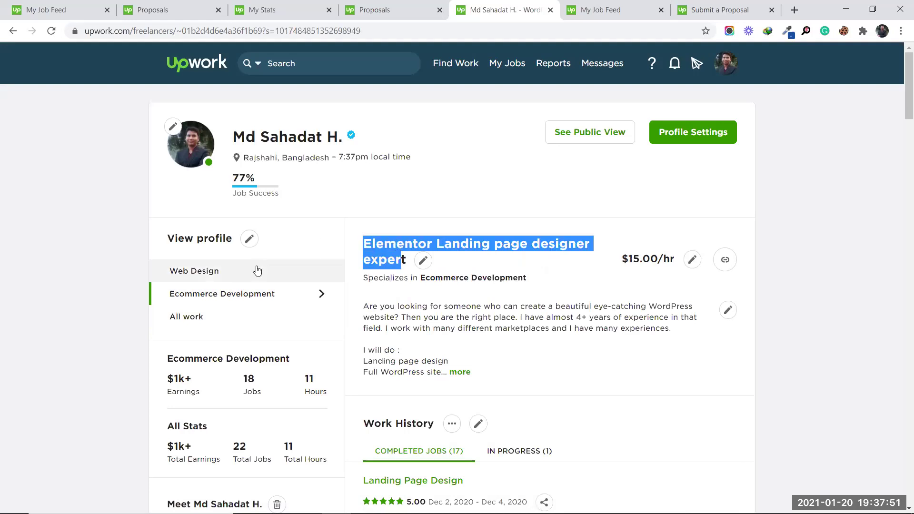
{"action": "left_click", "coordinate": [216, 269]}
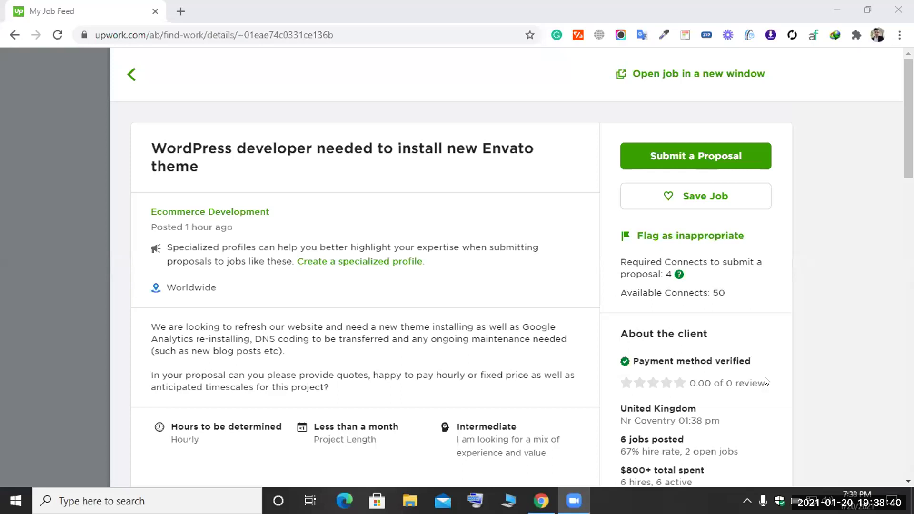
- Start a specialized profile for Ecommerce Development from the Envato theme job and leave it as a draft at the skills stage
{"action": "left_click", "coordinate": [339, 263]}
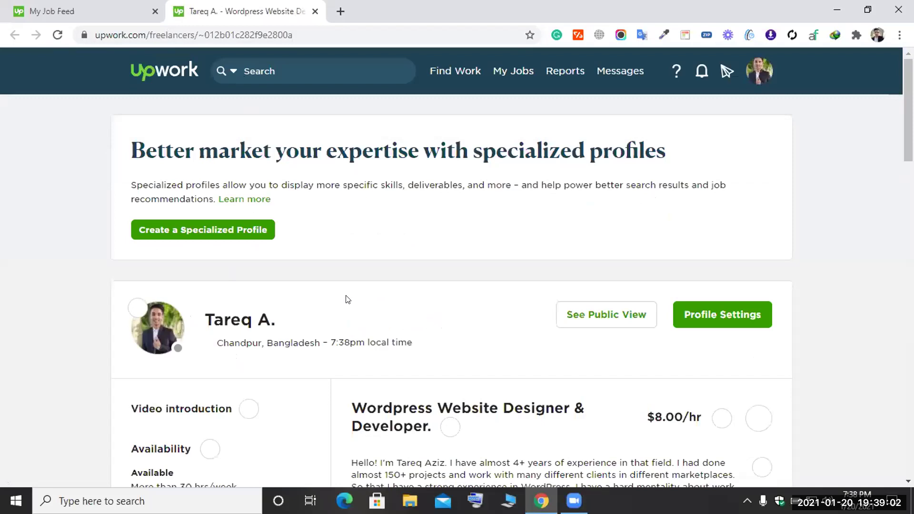
{"action": "scroll", "coordinate": [425, 317], "scroll_direction": "down", "scroll_amount": 1}
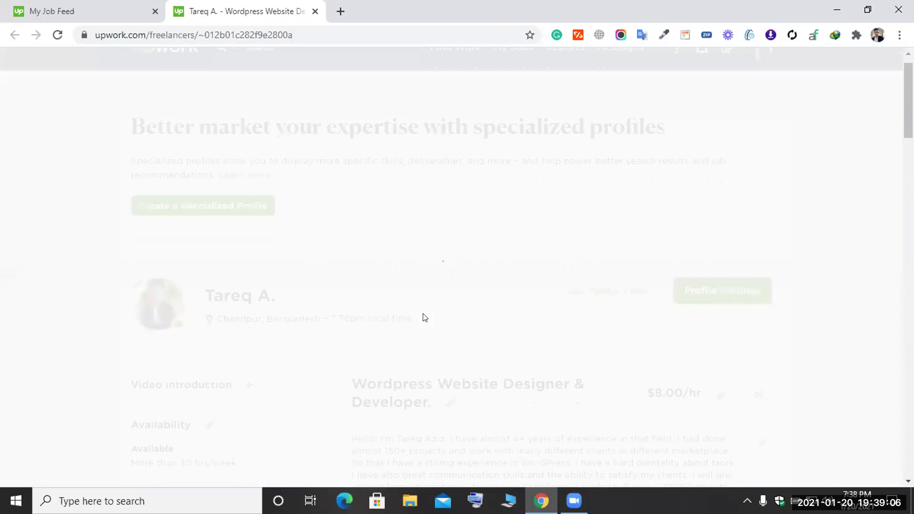
{"action": "scroll", "coordinate": [425, 317], "scroll_direction": "down", "scroll_amount": 3}
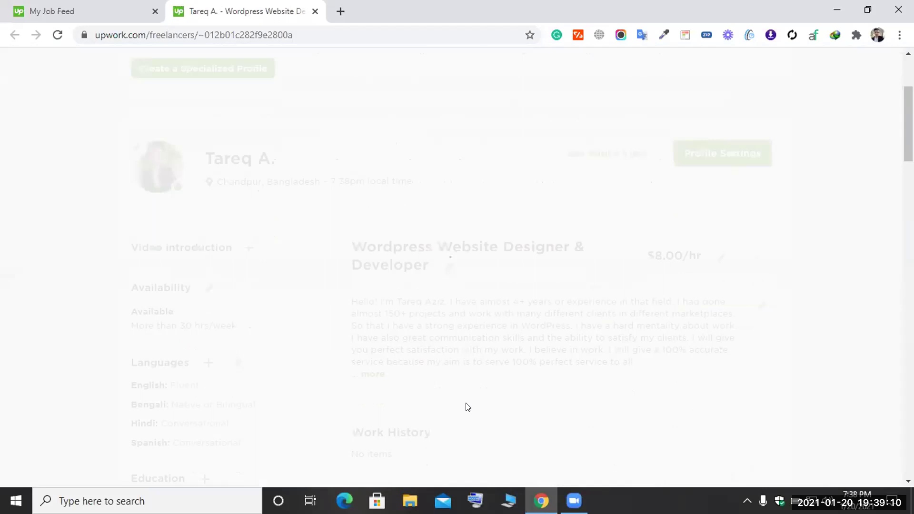
{"action": "scroll", "coordinate": [465, 406], "scroll_direction": "down", "scroll_amount": 2}
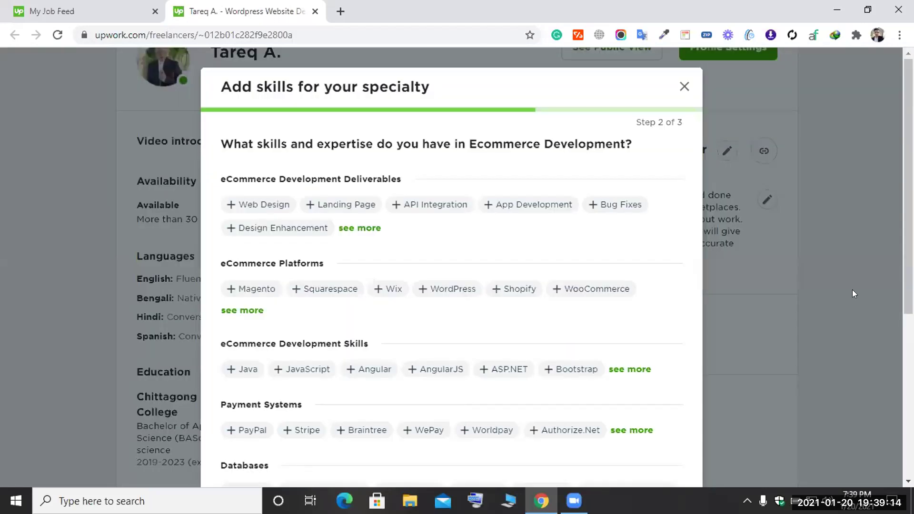
{"action": "left_click", "coordinate": [683, 86]}
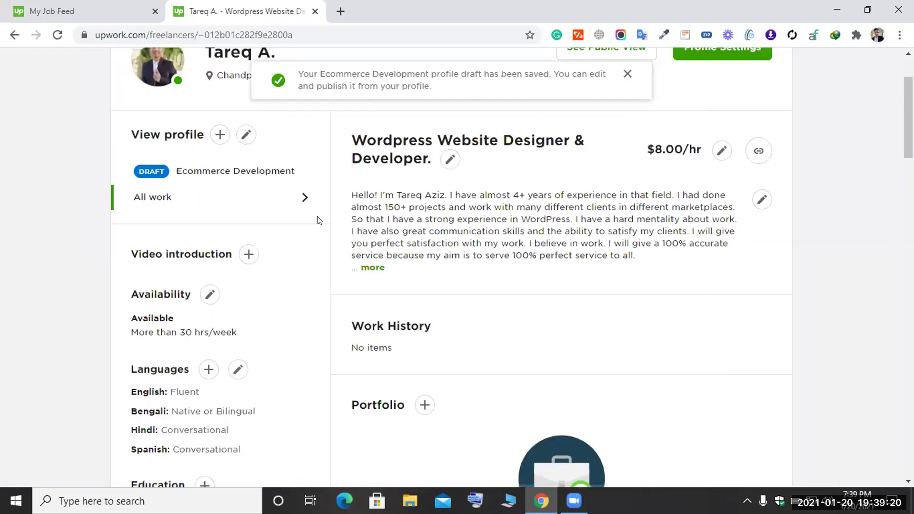
- Reopen the Ecommerce Development profile draft and expand its full list of eCommerce development deliverables
{"action": "scroll", "coordinate": [257, 175], "scroll_direction": "up", "scroll_amount": 2}
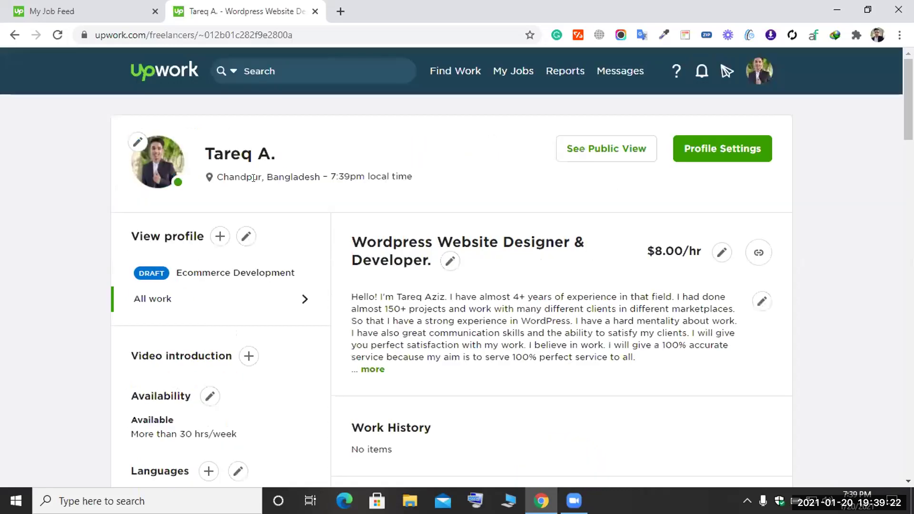
{"action": "left_click", "coordinate": [223, 272]}
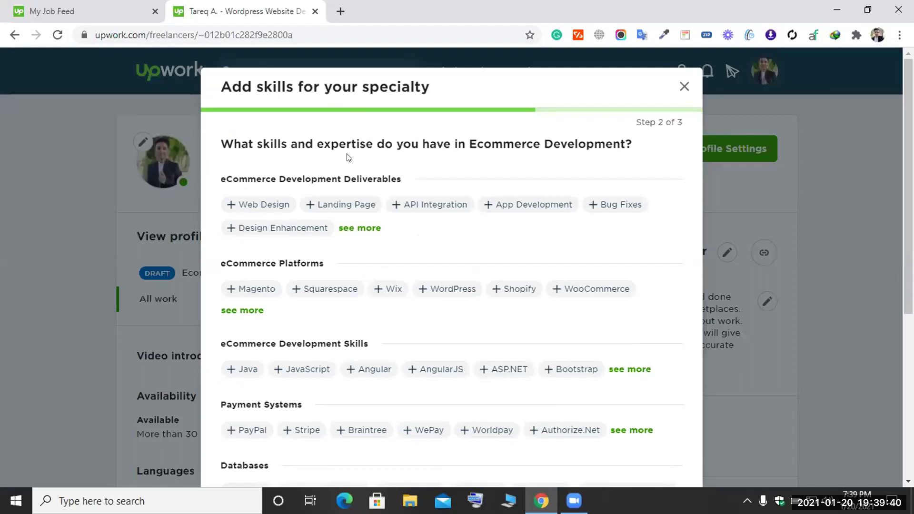
{"action": "left_click", "coordinate": [360, 230]}
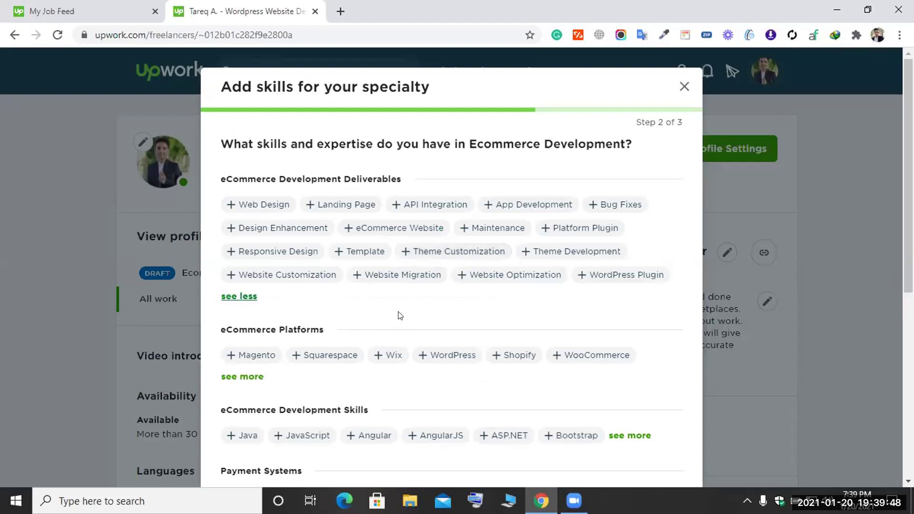
- Add the deliverables Web Design, Landing Page, eCommerce Website, Maintenance, Responsive Design, Template, Theme Customization, Website Customization and WordPress Plugin
{"action": "left_click", "coordinate": [266, 206]}
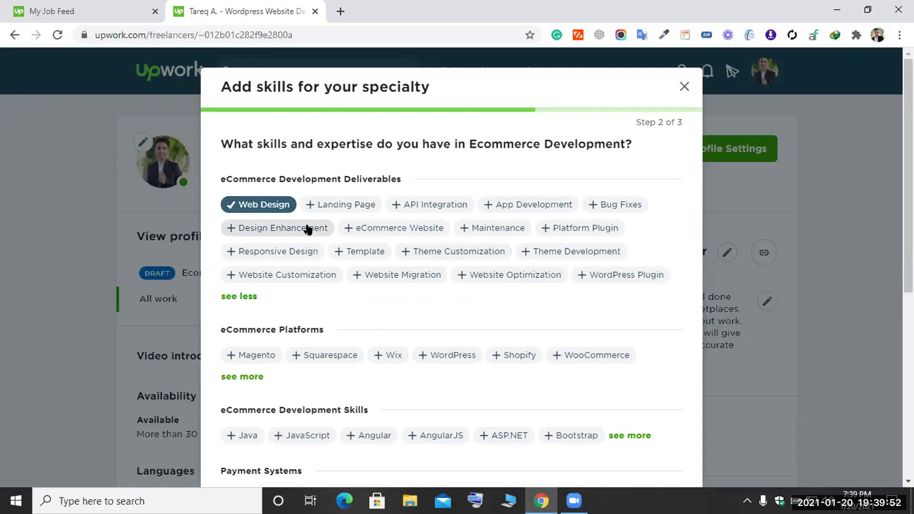
{"action": "left_click", "coordinate": [331, 203]}
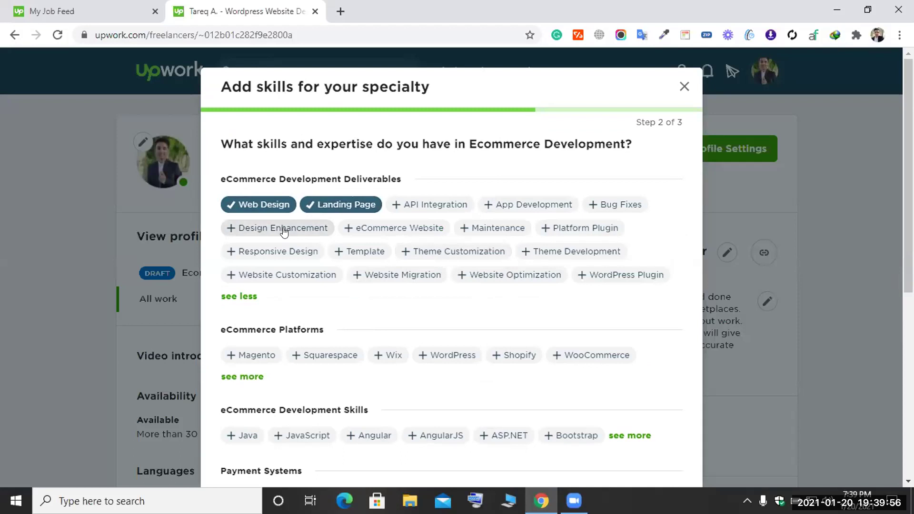
{"action": "left_click", "coordinate": [390, 229]}
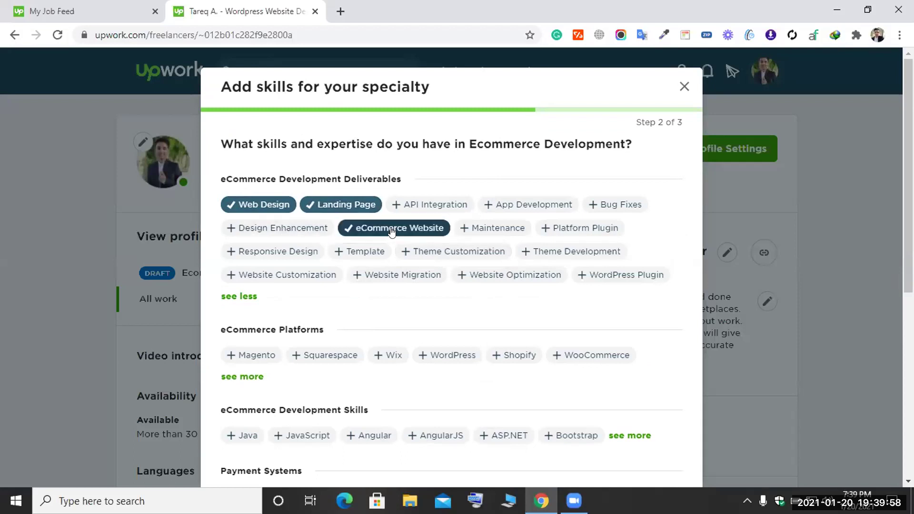
{"action": "left_click", "coordinate": [497, 229]}
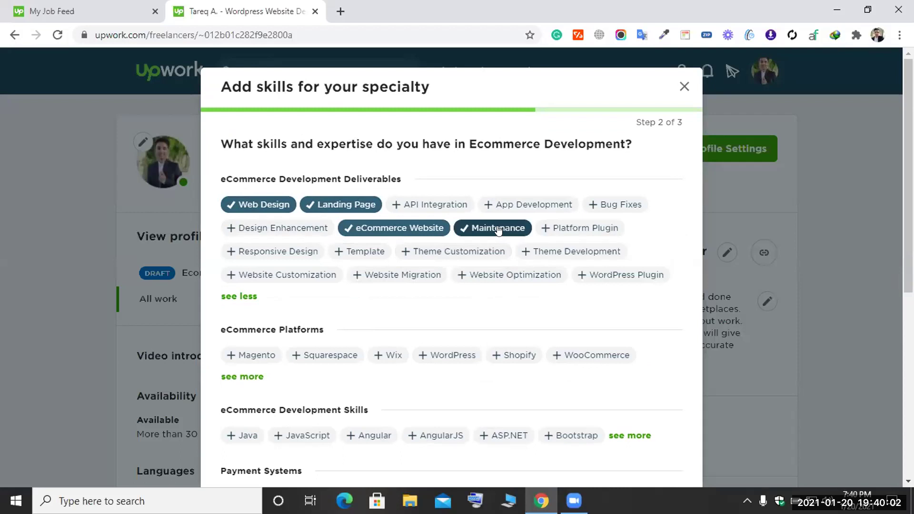
{"action": "left_click", "coordinate": [276, 252]}
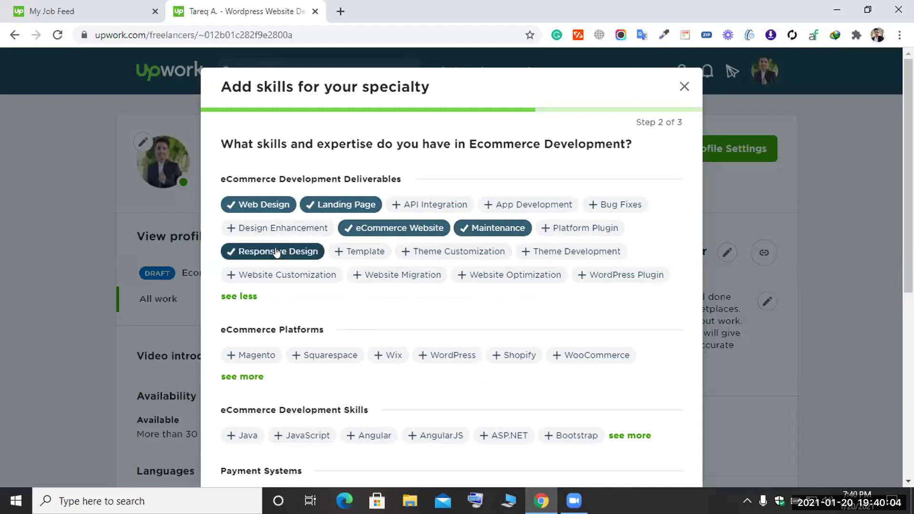
{"action": "left_click", "coordinate": [368, 252]}
{"action": "left_click", "coordinate": [466, 254]}
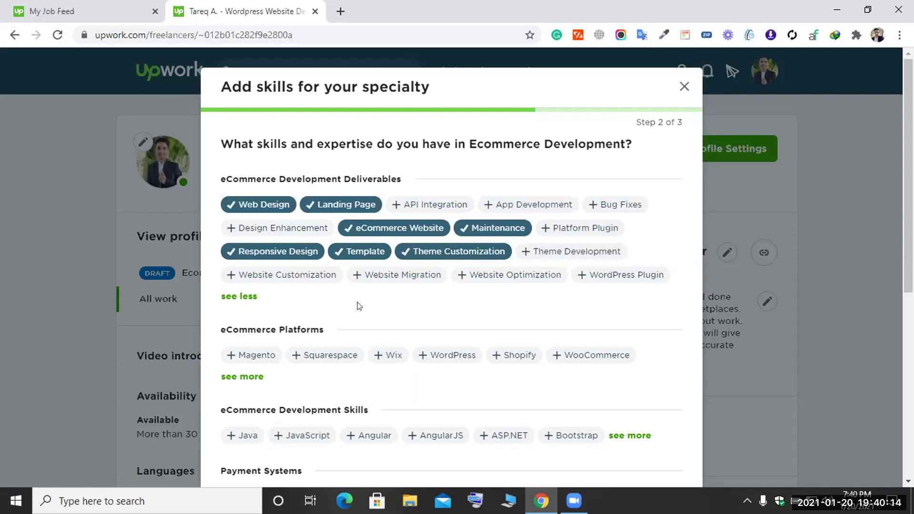
{"action": "left_click", "coordinate": [335, 279]}
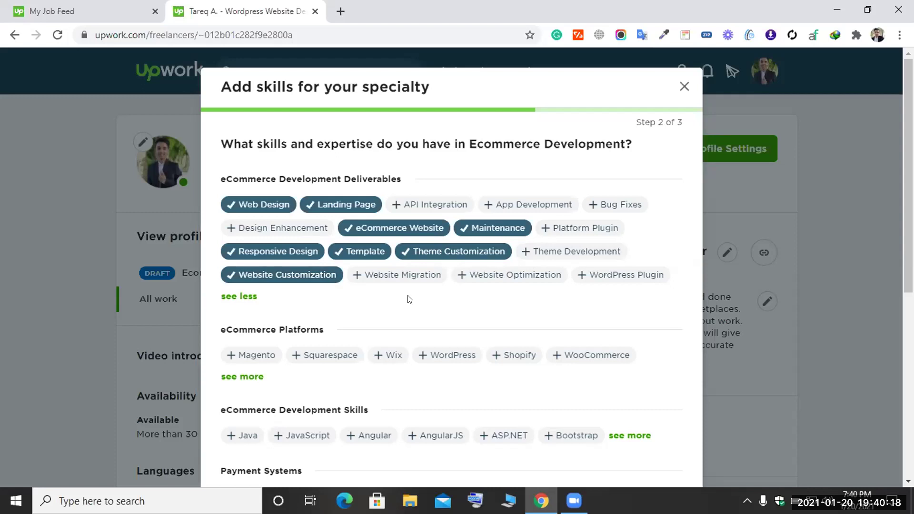
{"action": "left_click", "coordinate": [614, 277]}
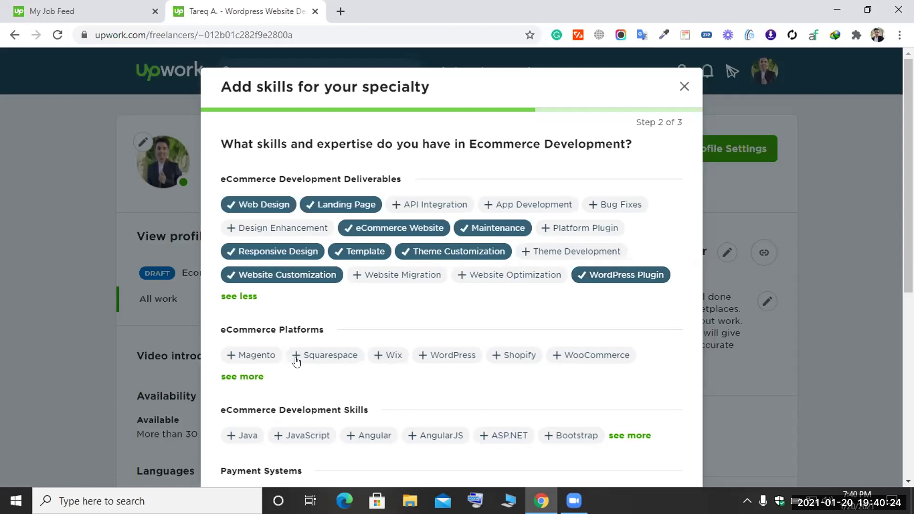
- Add WordPress and WooCommerce as eCommerce platforms and expand the list of further platforms
{"action": "left_click", "coordinate": [448, 360]}
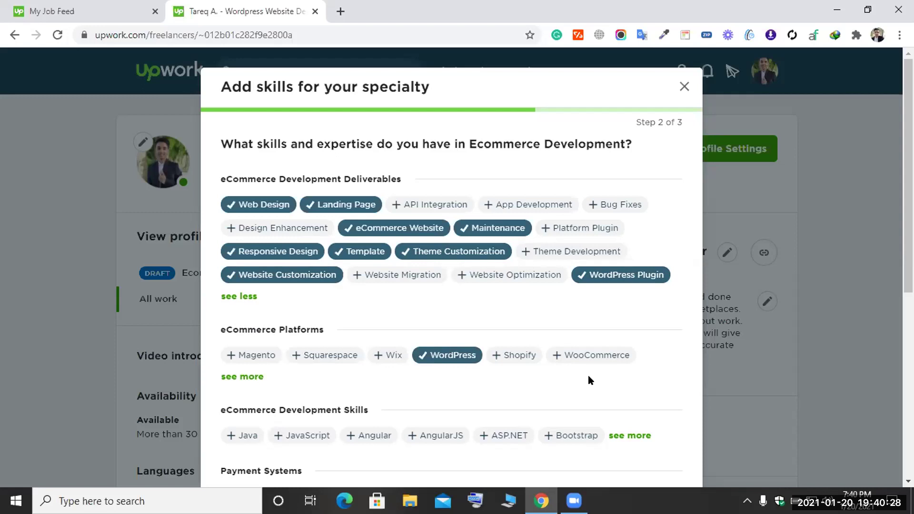
{"action": "left_click", "coordinate": [596, 362]}
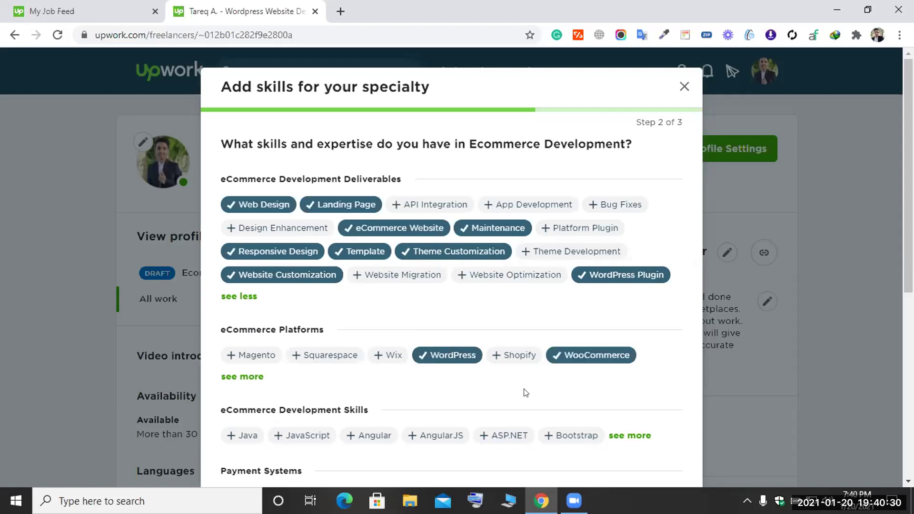
{"action": "left_click", "coordinate": [244, 379]}
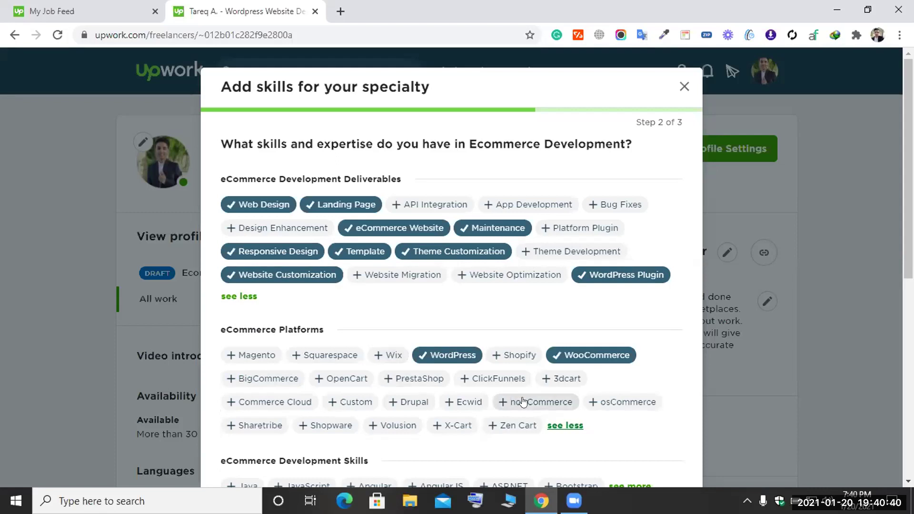
- Expand the payment systems and add PayPal, Stripe, Payoneer and 2Checkout
{"action": "scroll", "coordinate": [522, 402], "scroll_direction": "down", "scroll_amount": 3}
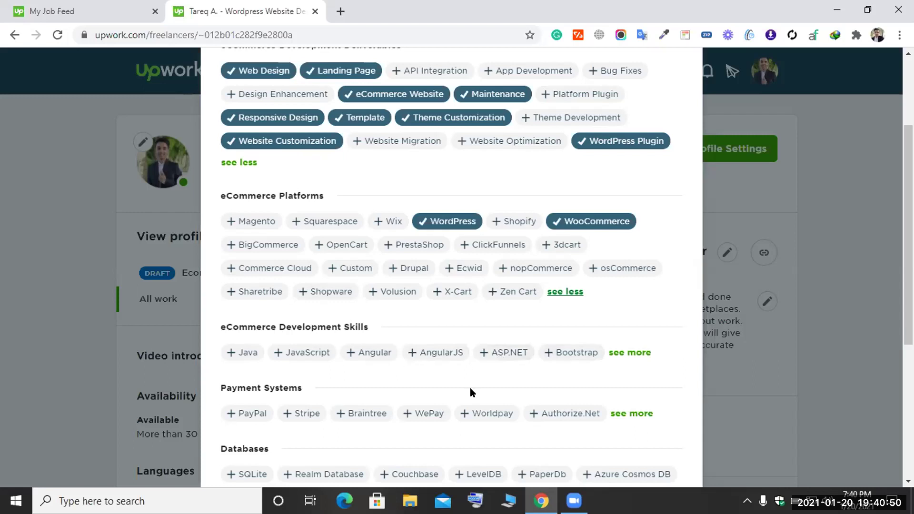
{"action": "scroll", "coordinate": [471, 391], "scroll_direction": "down", "scroll_amount": 3}
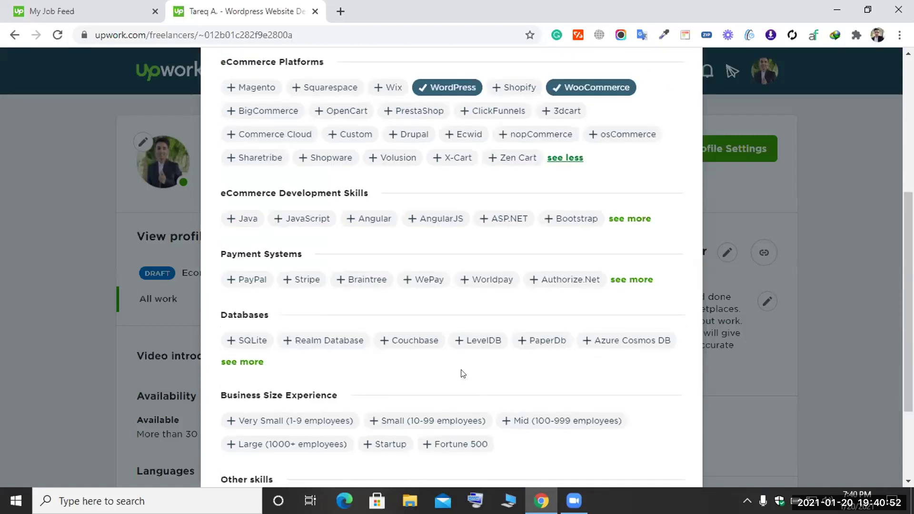
{"action": "left_click", "coordinate": [618, 278]}
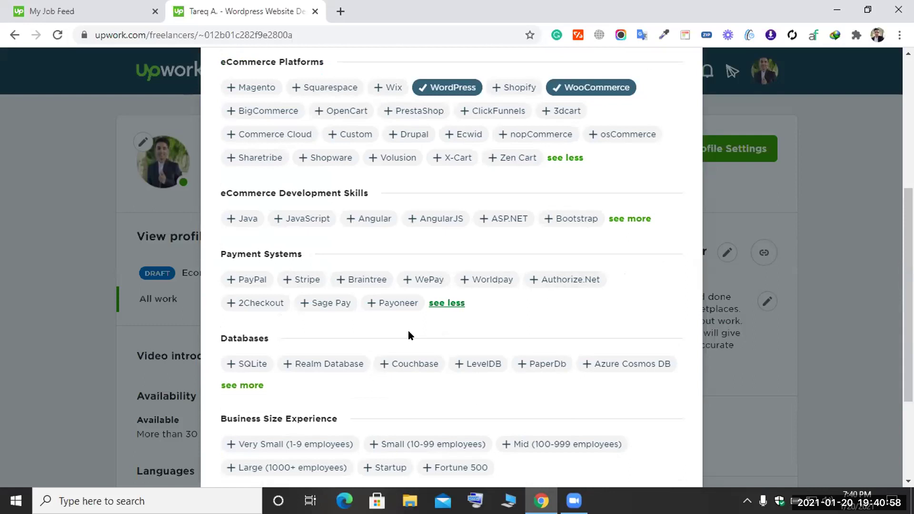
{"action": "left_click", "coordinate": [241, 282]}
{"action": "left_click", "coordinate": [296, 279]}
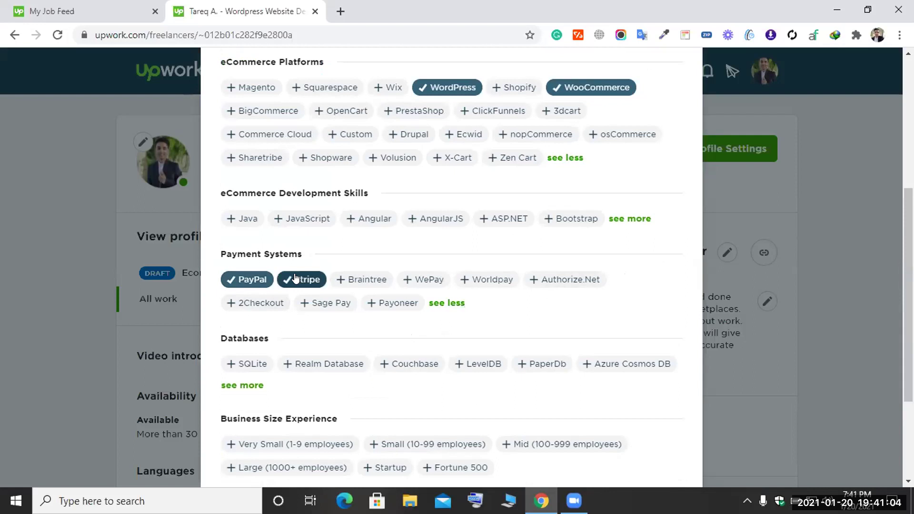
{"action": "left_click", "coordinate": [382, 304]}
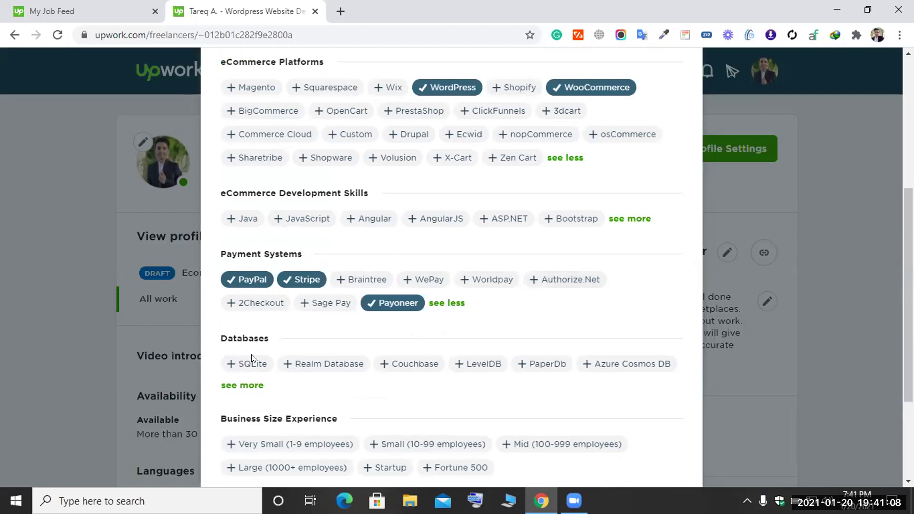
{"action": "left_click", "coordinate": [252, 303]}
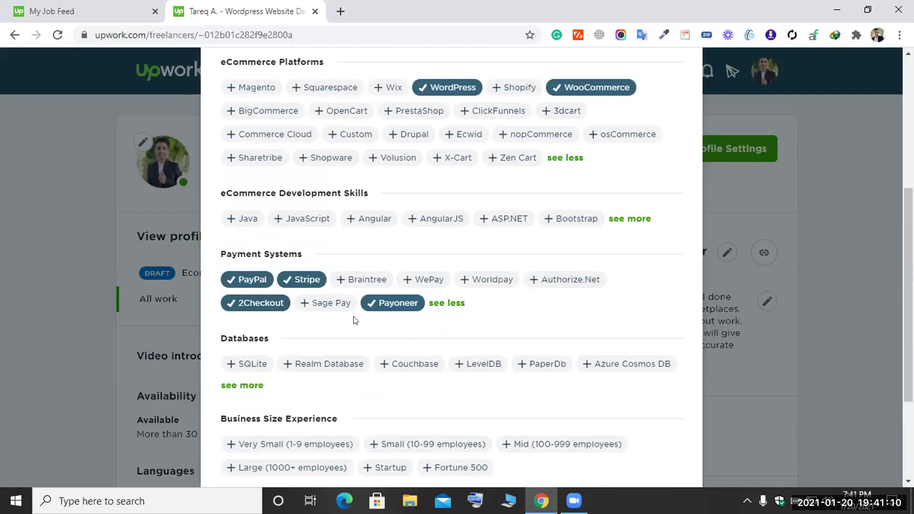
- Expand the Databases section and examine the full list of database skills offered there
{"action": "left_click", "coordinate": [243, 384]}
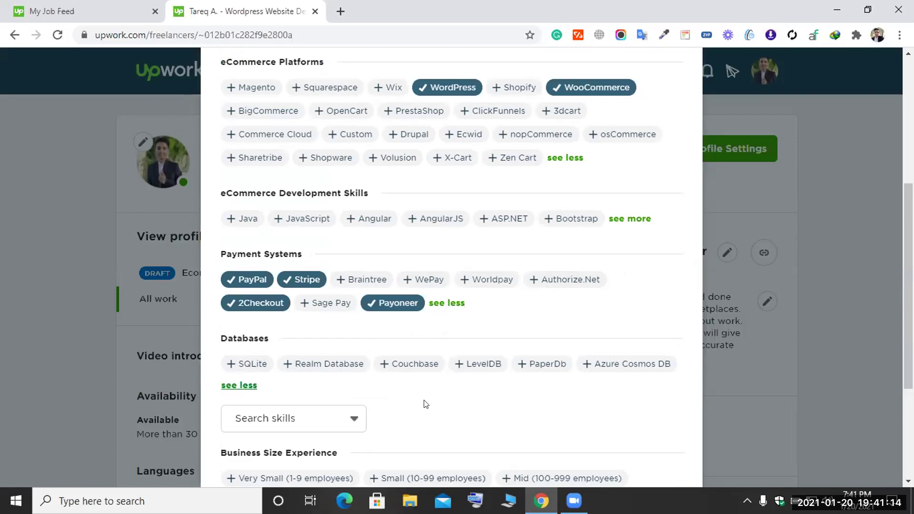
{"action": "left_click", "coordinate": [338, 418]}
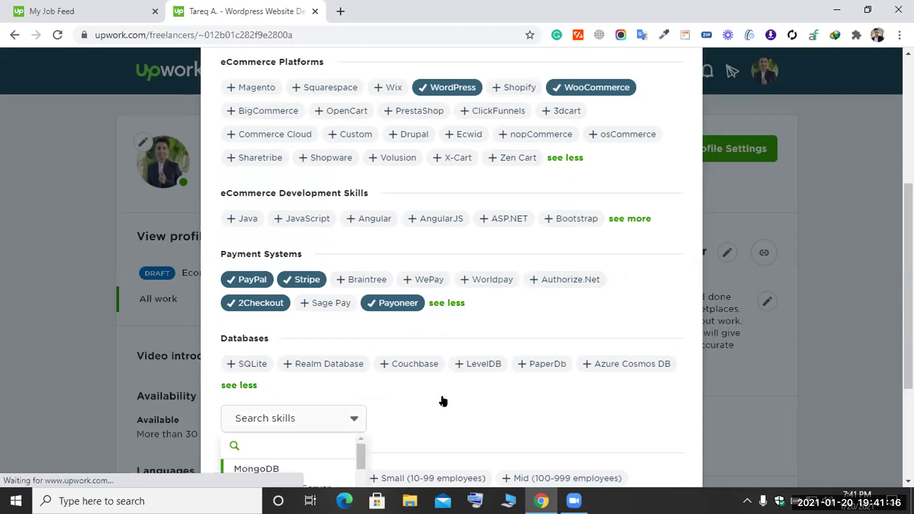
{"action": "scroll", "coordinate": [441, 395], "scroll_direction": "down", "scroll_amount": 4}
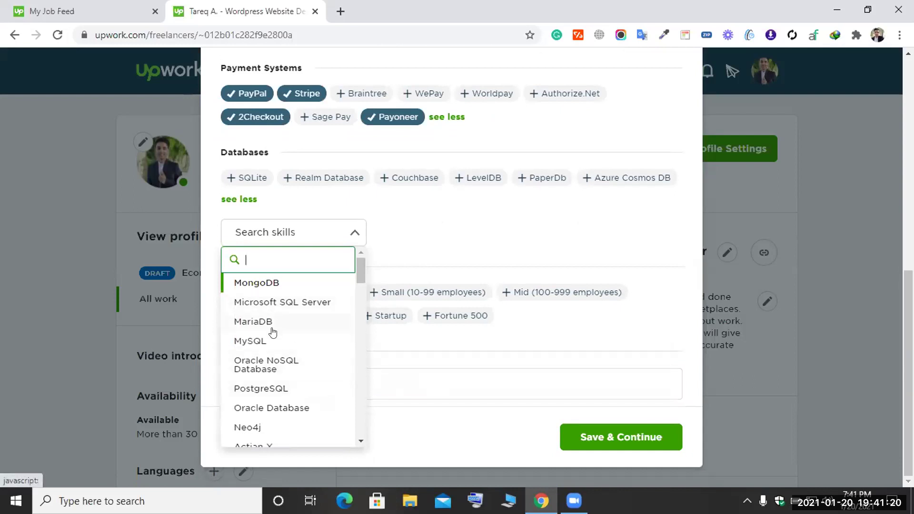
{"action": "scroll", "coordinate": [274, 362], "scroll_direction": "down", "scroll_amount": 3}
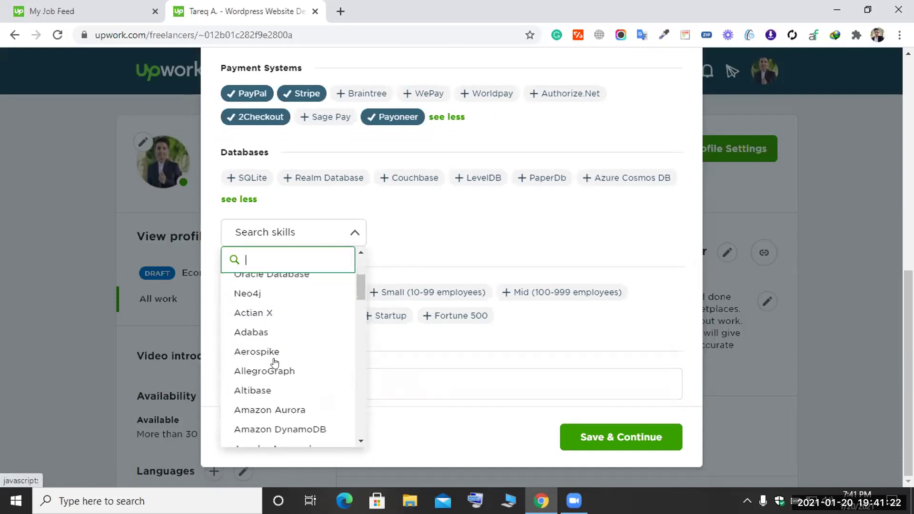
{"action": "scroll", "coordinate": [275, 362], "scroll_direction": "down", "scroll_amount": 5}
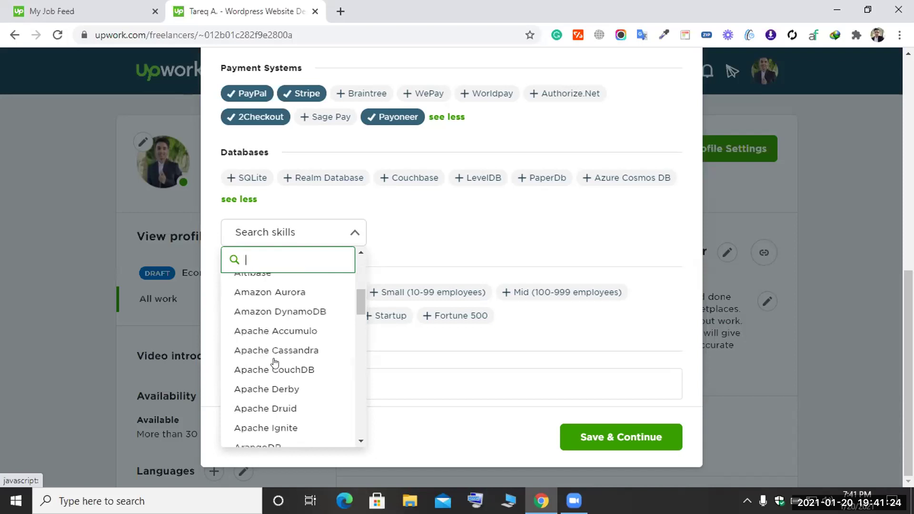
{"action": "scroll", "coordinate": [274, 363], "scroll_direction": "down", "scroll_amount": 4}
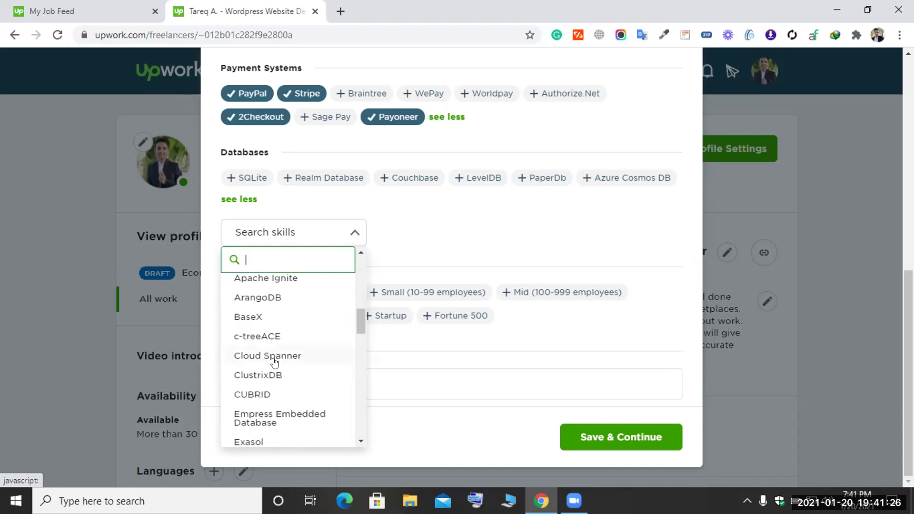
{"action": "scroll", "coordinate": [274, 361], "scroll_direction": "down", "scroll_amount": 3}
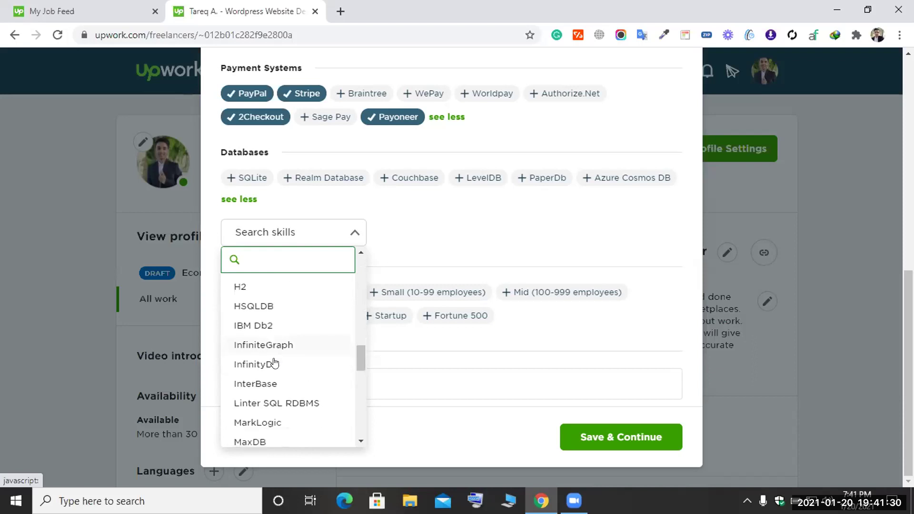
{"action": "scroll", "coordinate": [274, 362], "scroll_direction": "down", "scroll_amount": 2}
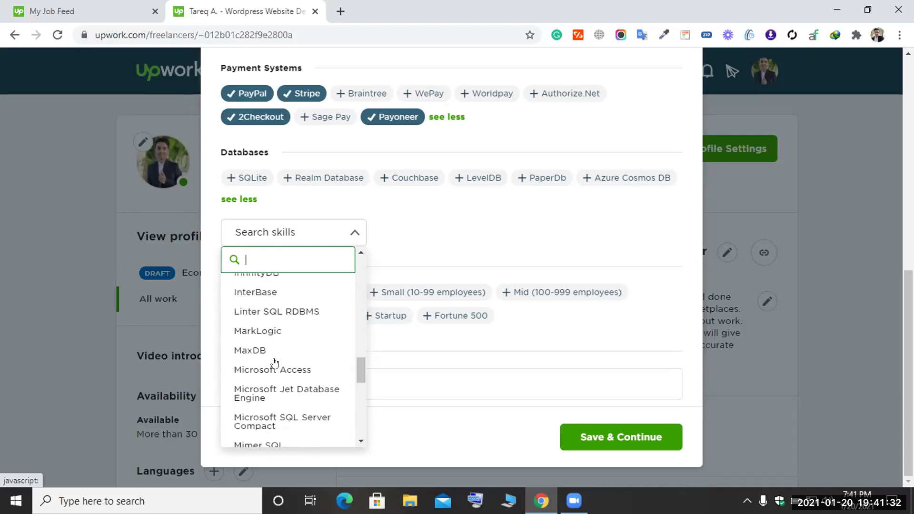
{"action": "scroll", "coordinate": [275, 362], "scroll_direction": "down", "scroll_amount": 3}
{"action": "scroll", "coordinate": [275, 362], "scroll_direction": "down", "scroll_amount": 3}
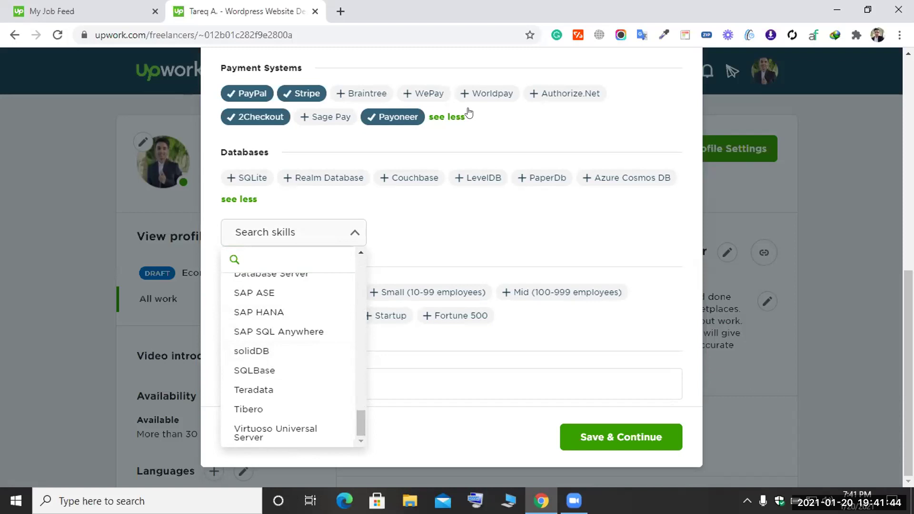
{"action": "left_click", "coordinate": [541, 115]}
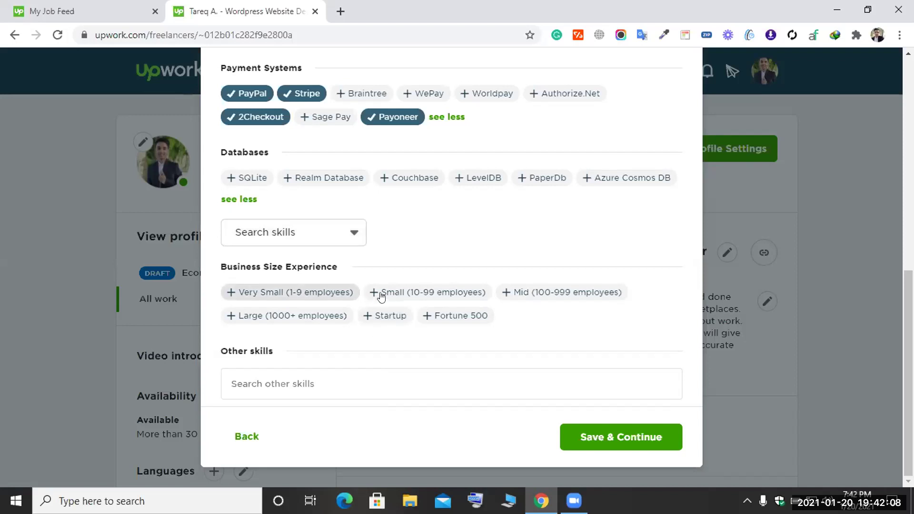
{"action": "left_click", "coordinate": [355, 293]}
{"action": "left_click", "coordinate": [414, 294]}
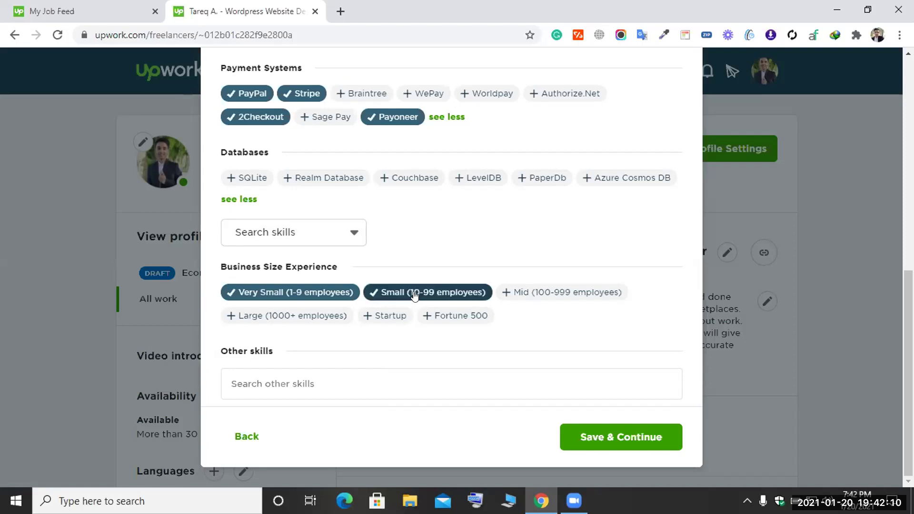
{"action": "left_click", "coordinate": [318, 292]}
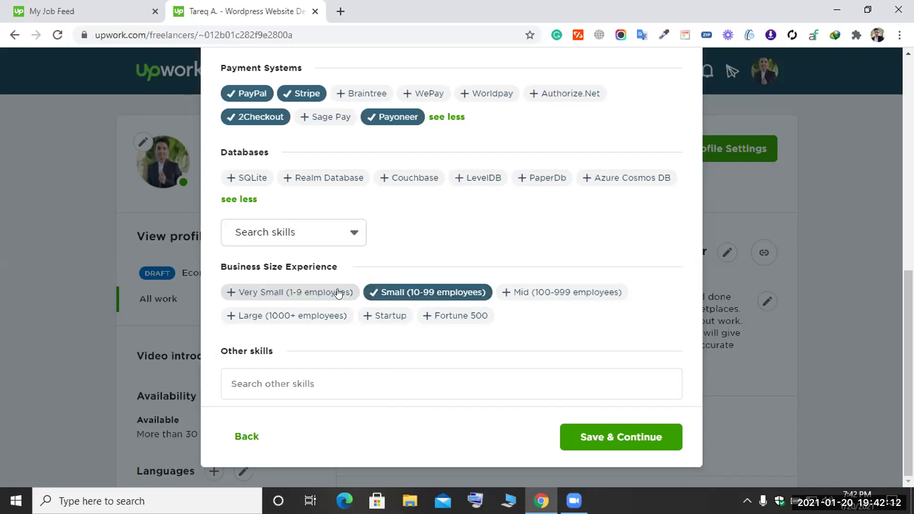
{"action": "left_click", "coordinate": [419, 294]}
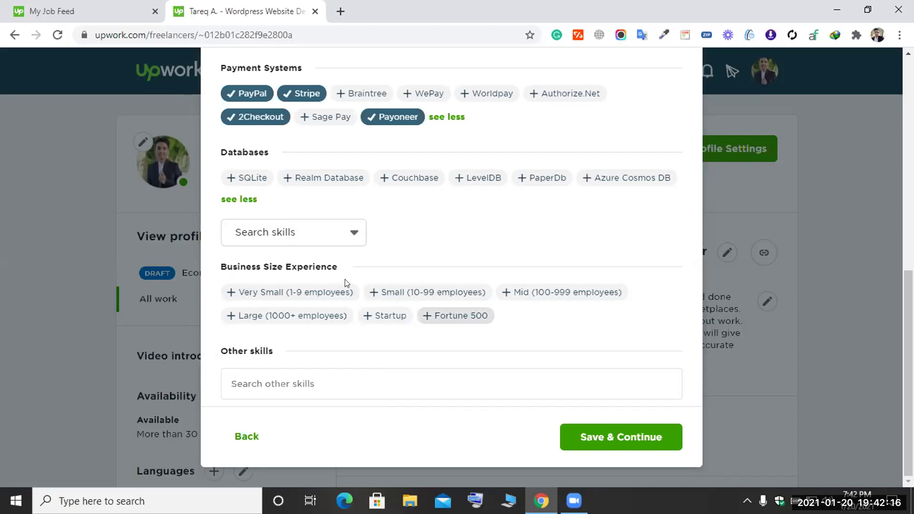
- Add Website Migration, Website Optimization and Design Enhancement to the eCommerce development deliverables
{"action": "scroll", "coordinate": [380, 326], "scroll_direction": "up", "scroll_amount": 5}
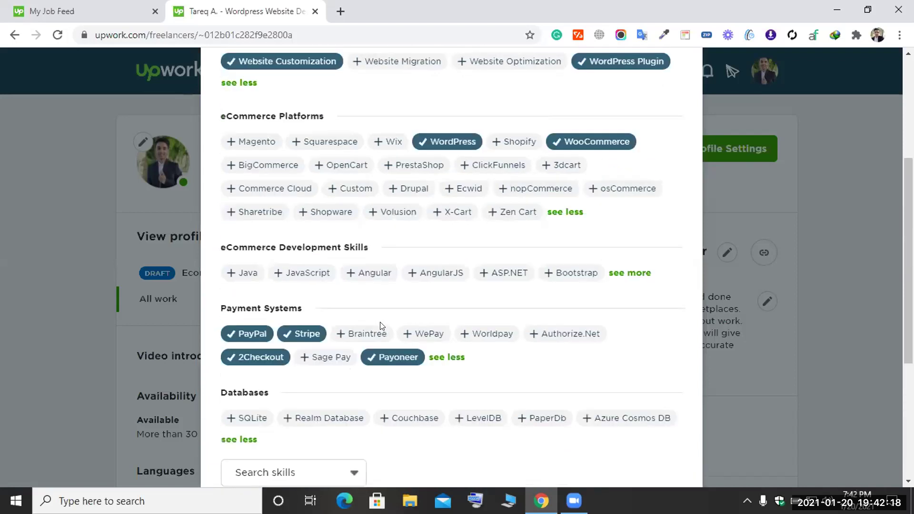
{"action": "scroll", "coordinate": [380, 326], "scroll_direction": "up", "scroll_amount": 1}
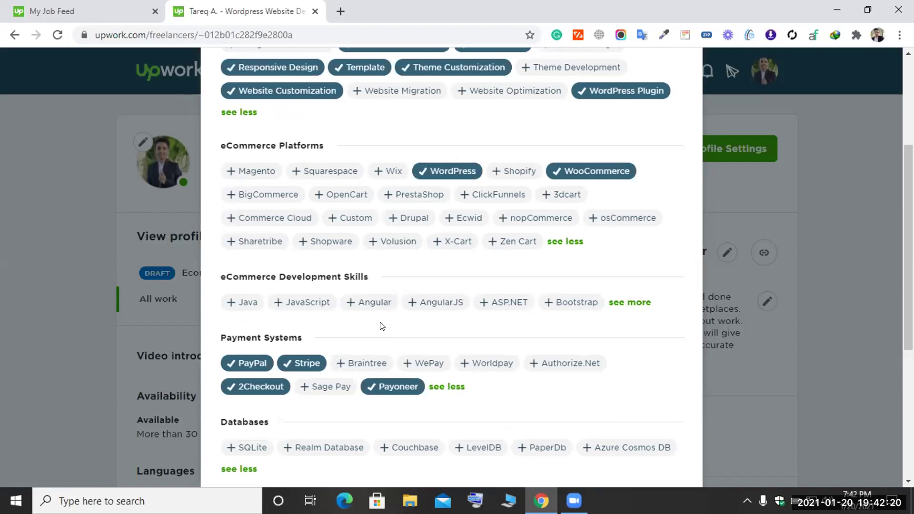
{"action": "scroll", "coordinate": [380, 326], "scroll_direction": "up", "scroll_amount": 2}
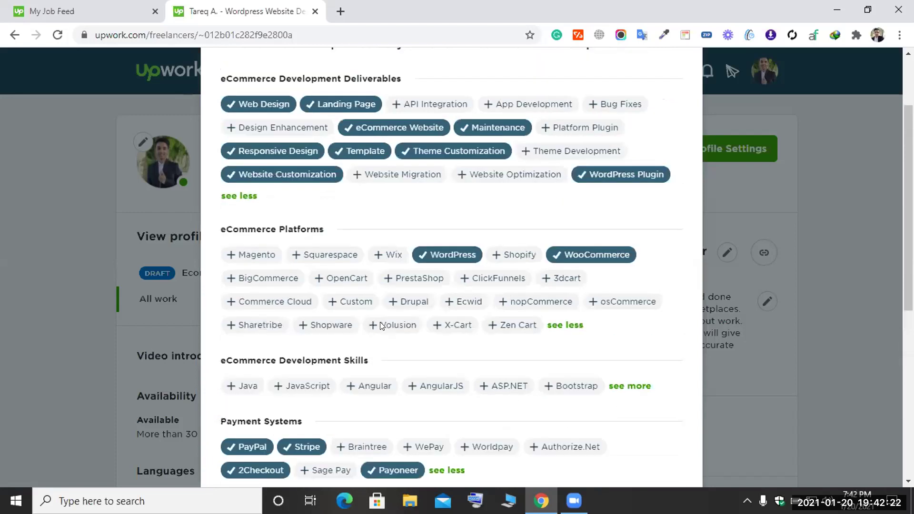
{"action": "scroll", "coordinate": [381, 326], "scroll_direction": "up", "scroll_amount": 2}
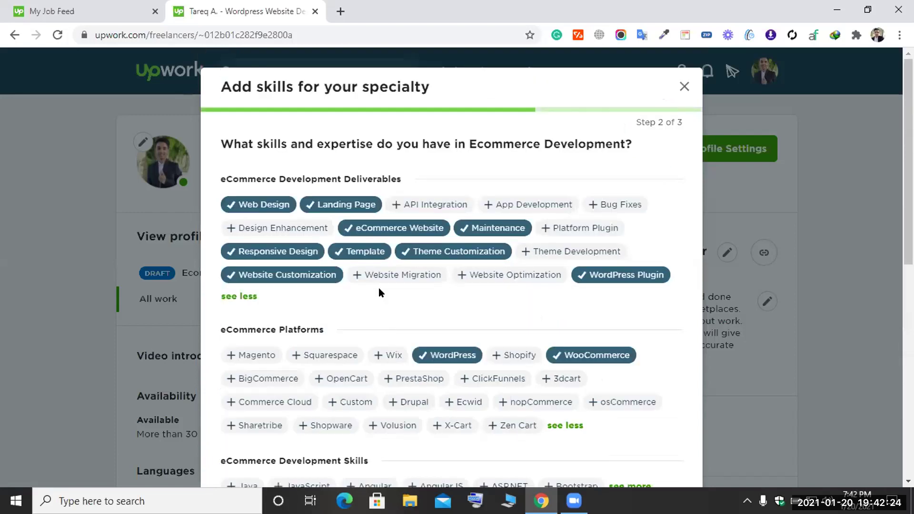
{"action": "left_click", "coordinate": [404, 274]}
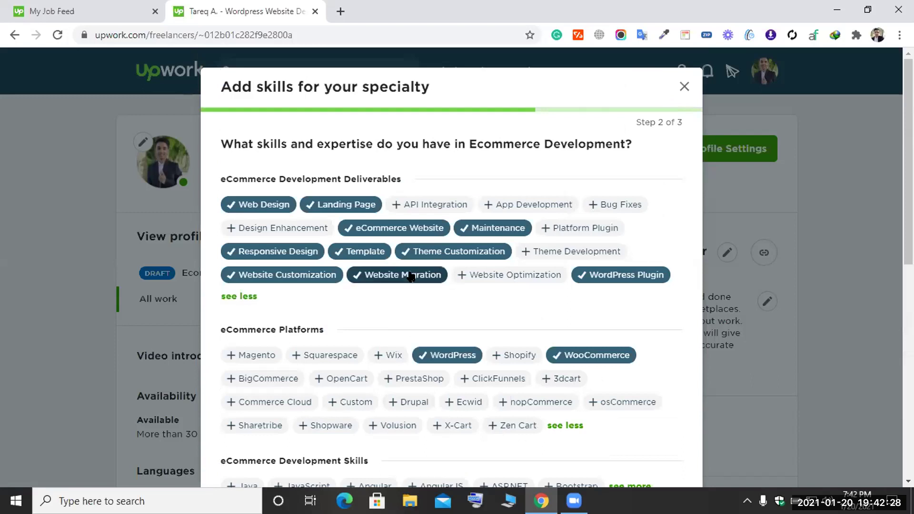
{"action": "left_click", "coordinate": [512, 276]}
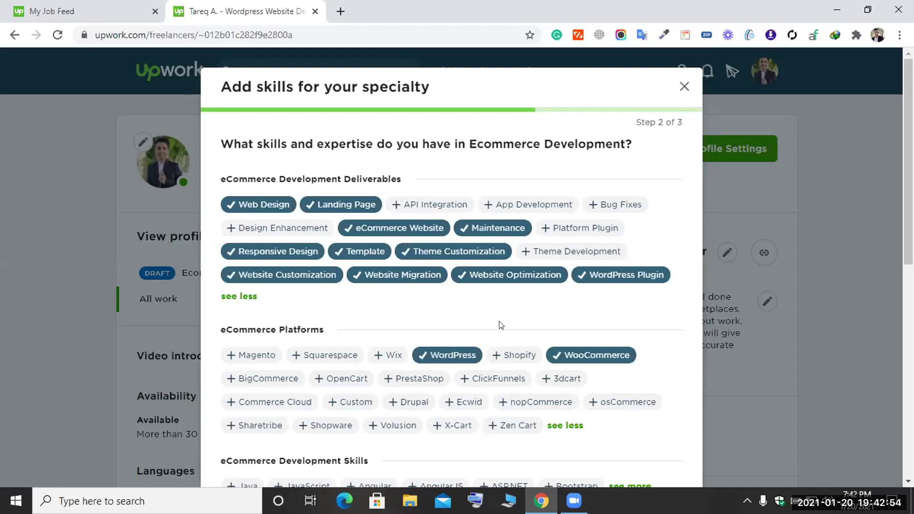
{"action": "left_click", "coordinate": [274, 229]}
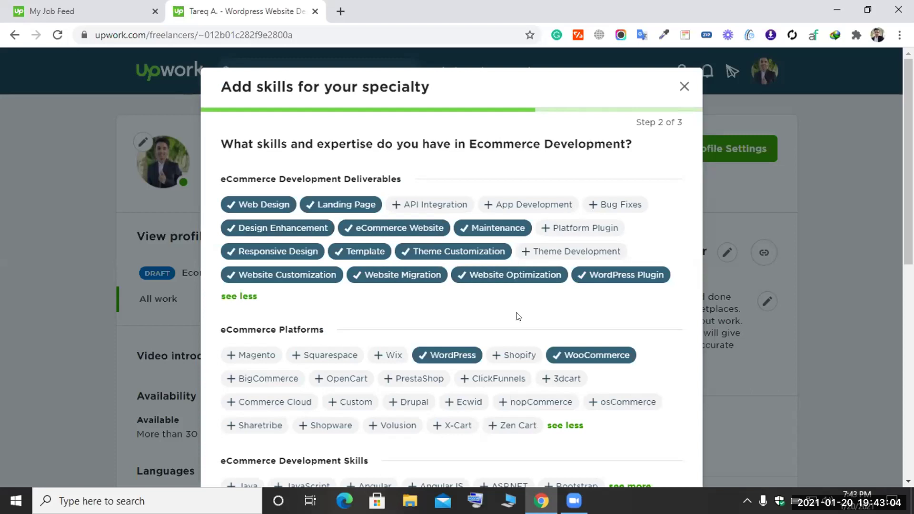
- Save the selected Ecommerce Development skills and continue to the title and overview stage
{"action": "scroll", "coordinate": [518, 316], "scroll_direction": "down", "scroll_amount": 3}
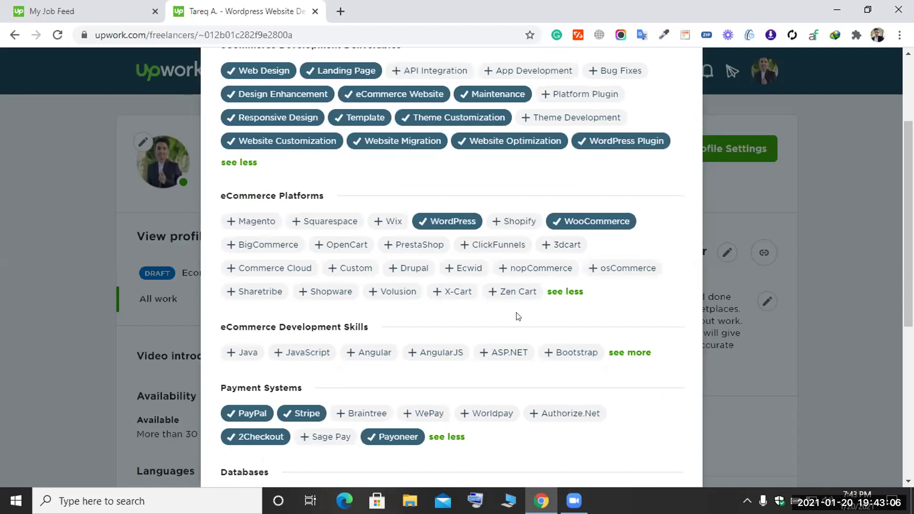
{"action": "scroll", "coordinate": [518, 316], "scroll_direction": "down", "scroll_amount": 6}
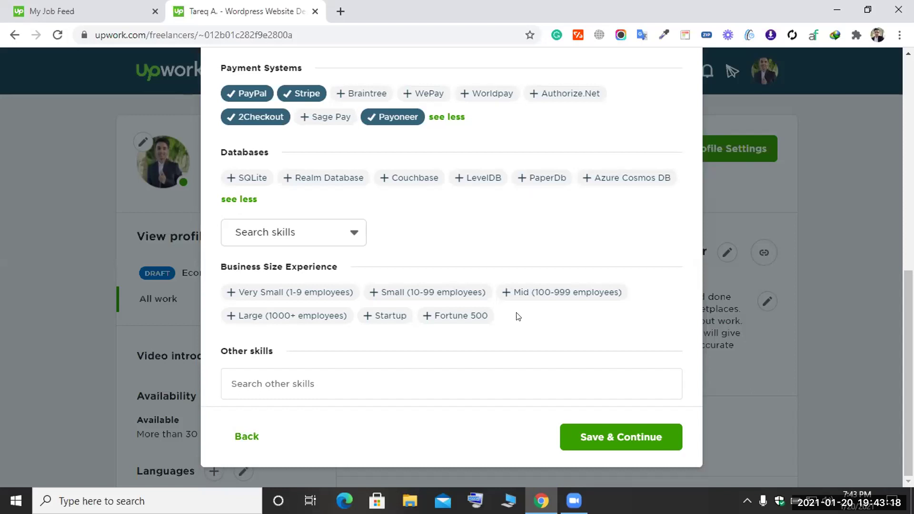
{"action": "left_click", "coordinate": [624, 432]}
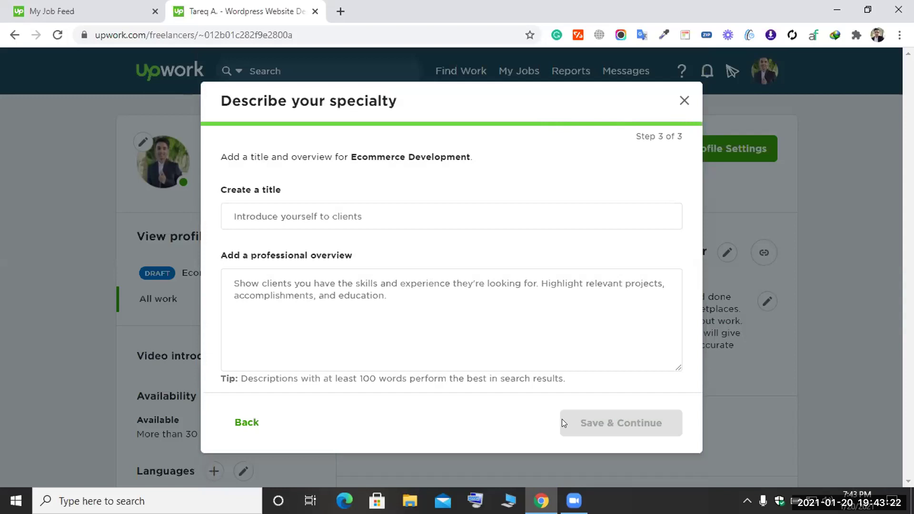
{"action": "left_click", "coordinate": [473, 287]}
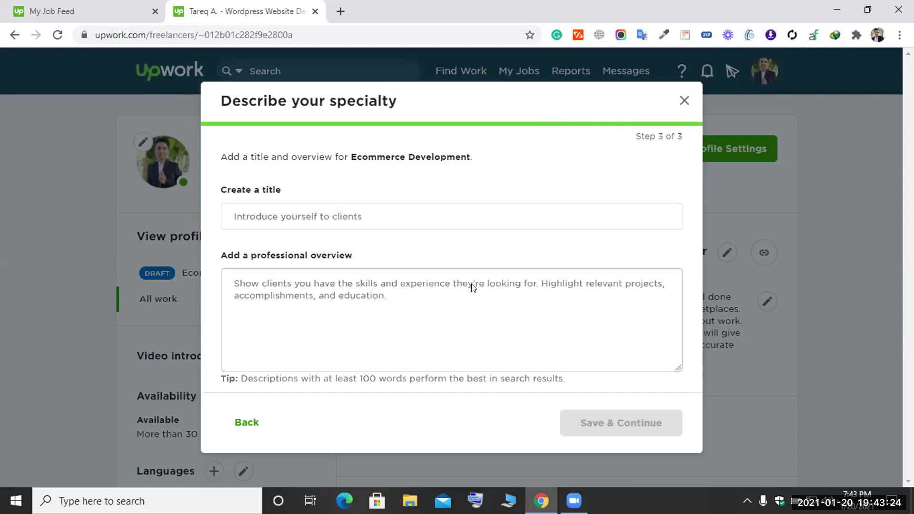
{"action": "left_click", "coordinate": [444, 257]}
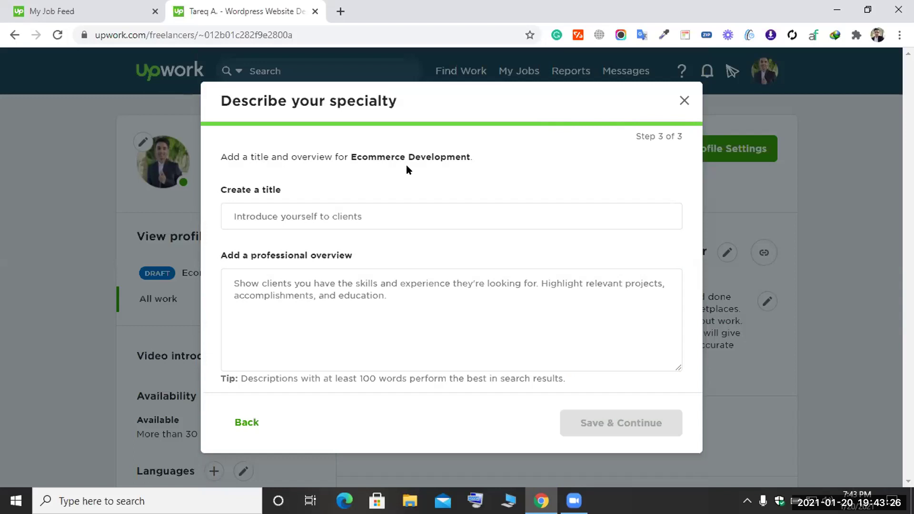
{"action": "left_click", "coordinate": [331, 208]}
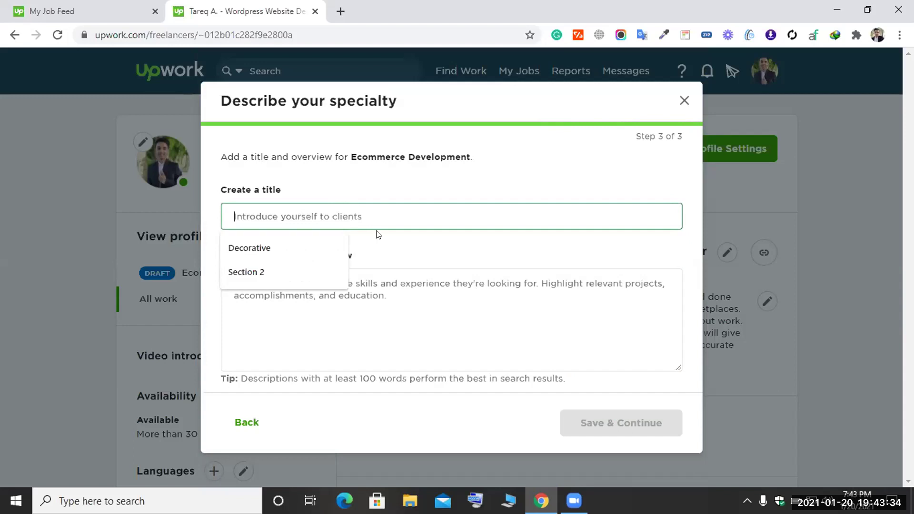
{"action": "left_click", "coordinate": [373, 298]}
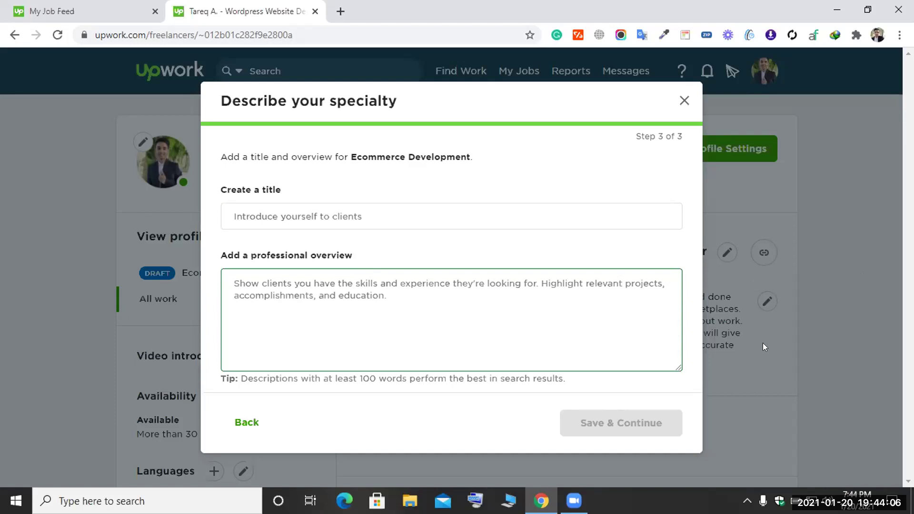
{"action": "left_click", "coordinate": [400, 212]}
{"action": "key", "text": "Tab"}
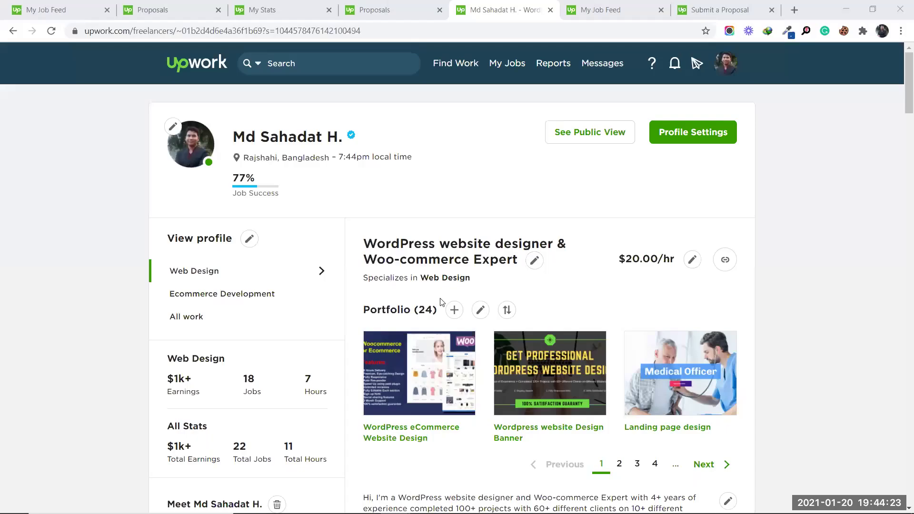
- Switch to the already open proposal submission page for the Stand-alone Booking / Landing Page job
{"action": "left_click", "coordinate": [216, 5]}
{"action": "left_click", "coordinate": [74, 7]}
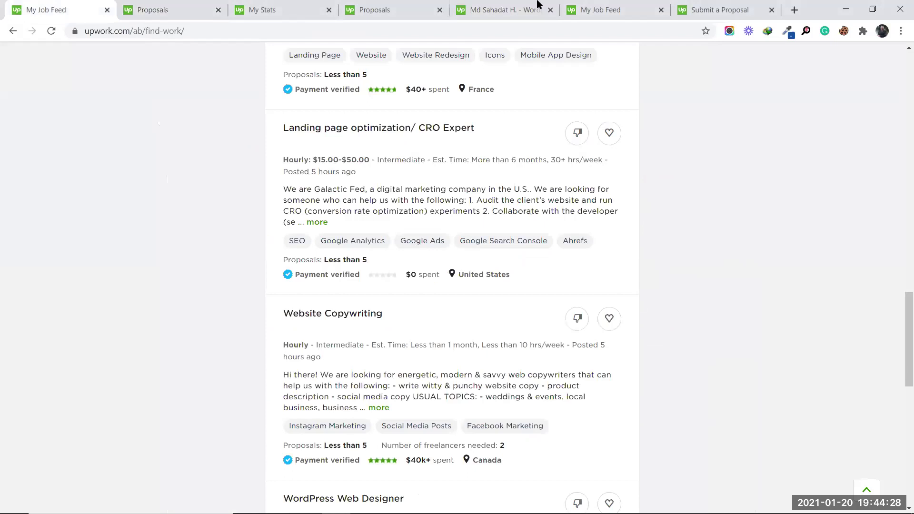
{"action": "left_click", "coordinate": [518, 7]}
{"action": "left_click", "coordinate": [610, 7]}
{"action": "left_click", "coordinate": [691, 4]}
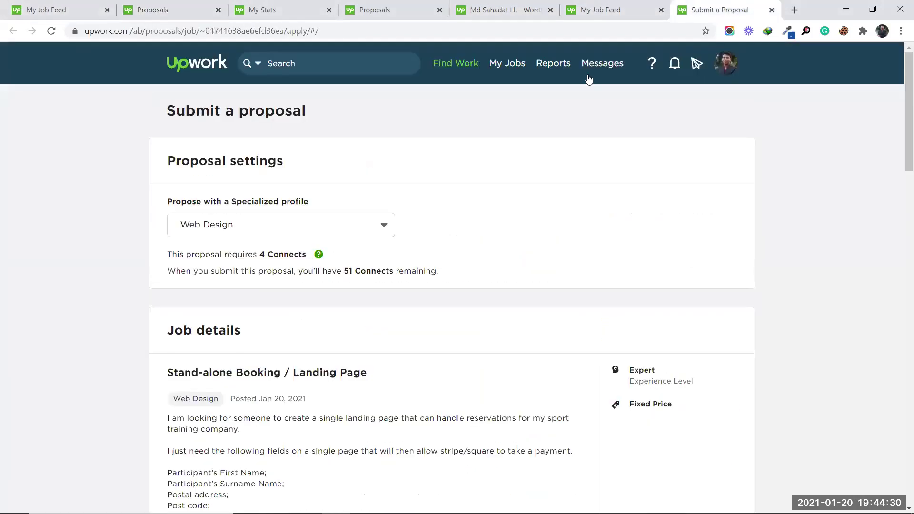
- Set the proposal's specialized profile to Ecommerce Development and go on to the job's skills and payment terms
{"action": "left_click", "coordinate": [315, 228]}
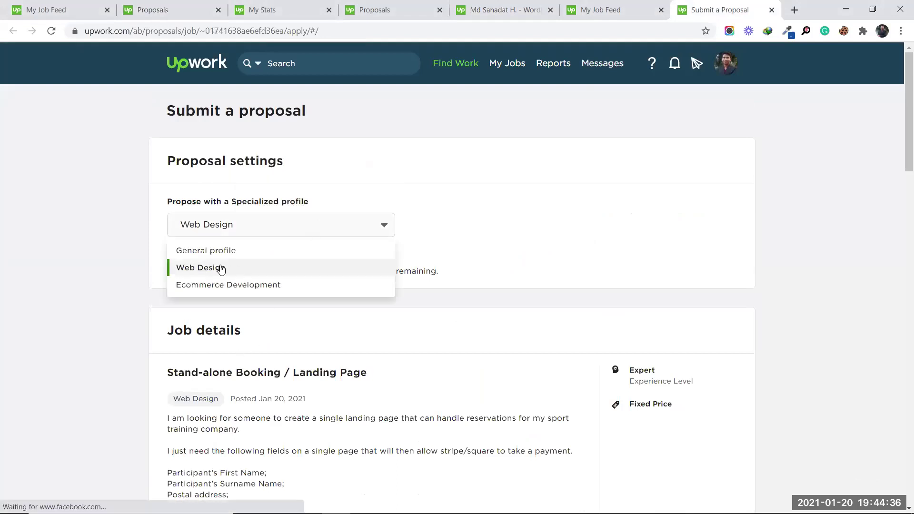
{"action": "left_click", "coordinate": [239, 292]}
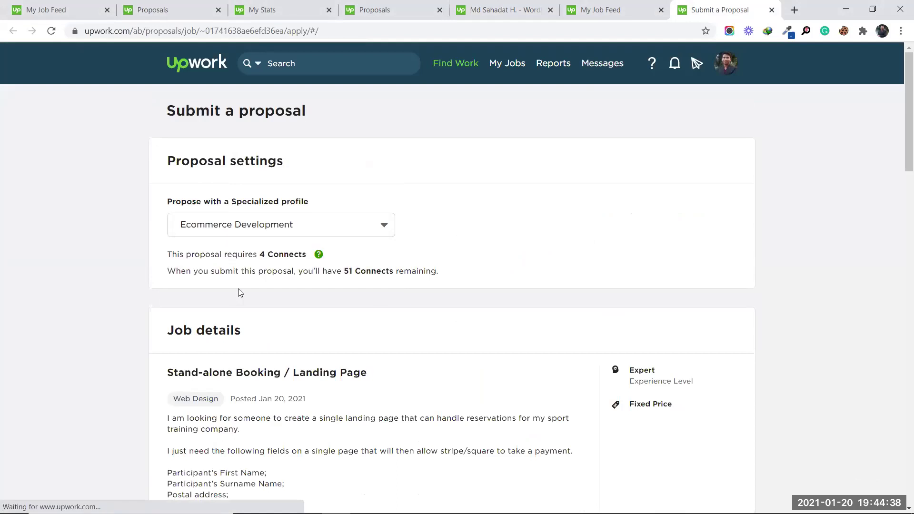
{"action": "left_click", "coordinate": [288, 230]}
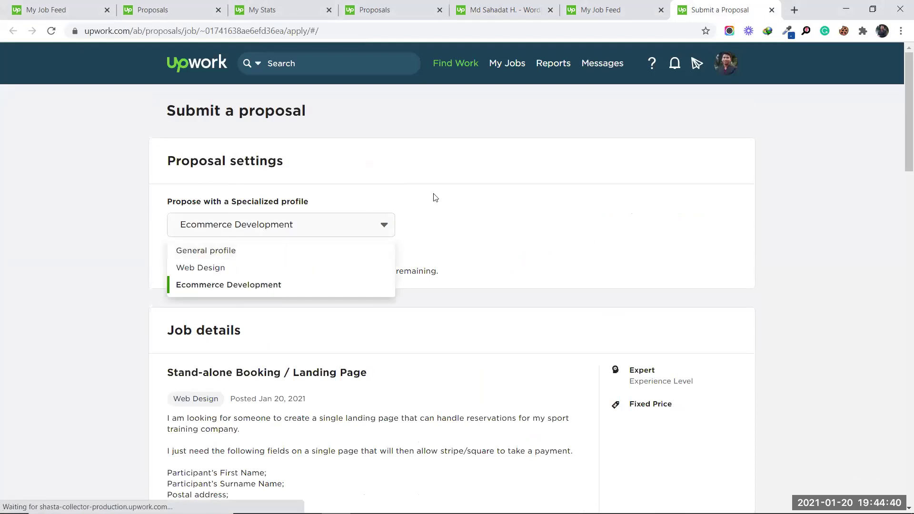
{"action": "left_click", "coordinate": [497, 179]}
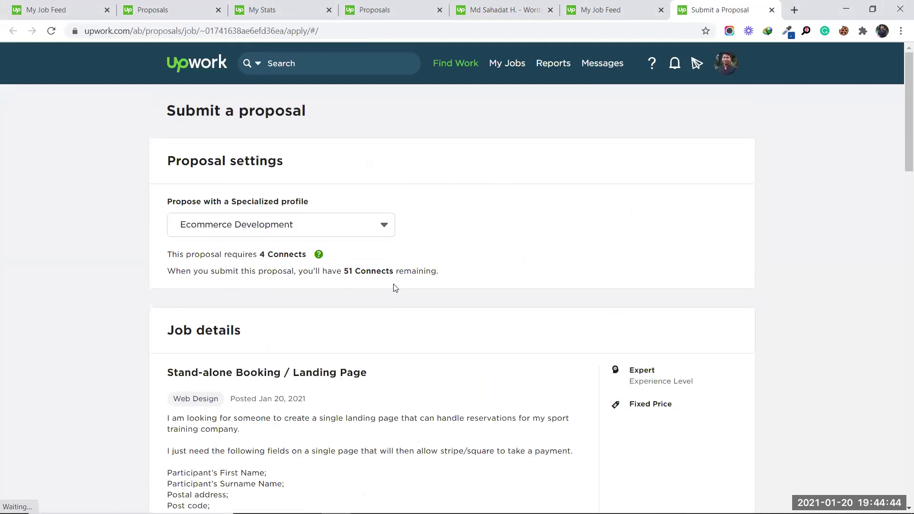
{"action": "scroll", "coordinate": [387, 284], "scroll_direction": "down", "scroll_amount": 7}
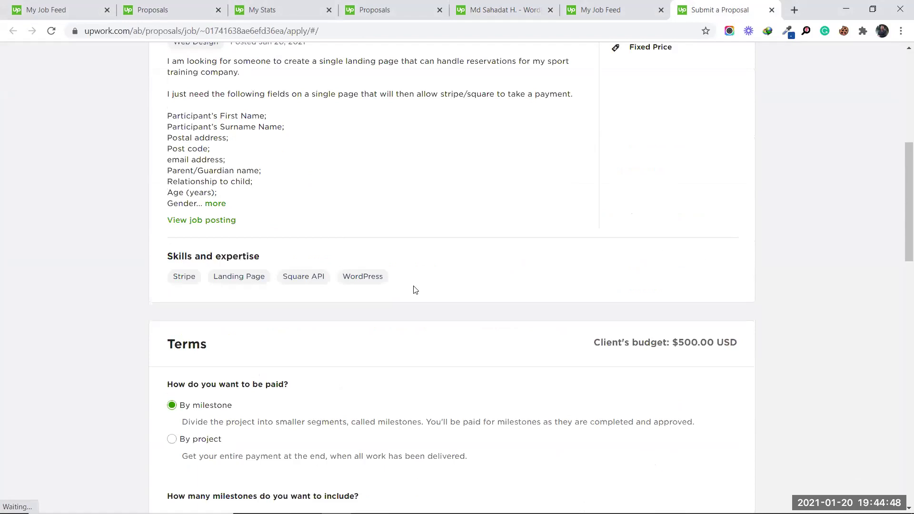
- Check the client's budget in the proposal terms and choose to be paid by project
{"action": "scroll", "coordinate": [416, 288], "scroll_direction": "down", "scroll_amount": 2}
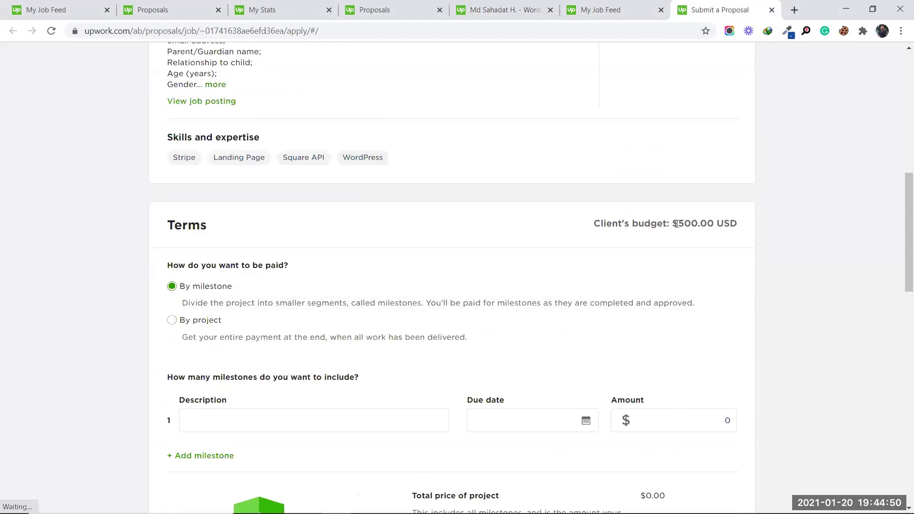
{"action": "left_click_drag", "start_coordinate": [679, 223], "coordinate": [742, 224]}
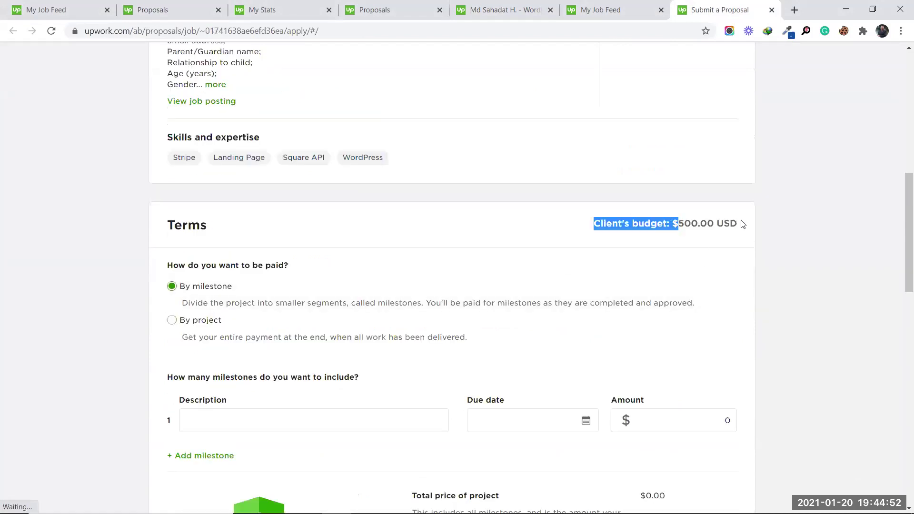
{"action": "left_click", "coordinate": [742, 223]}
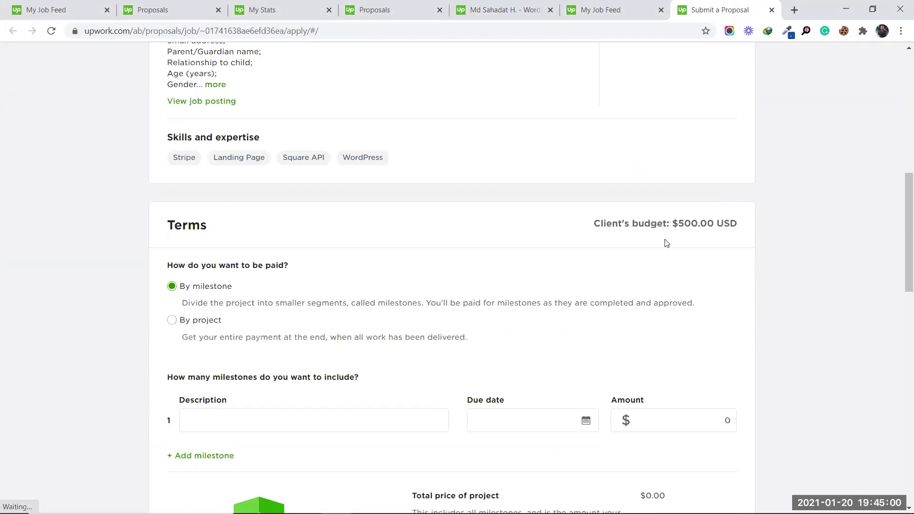
{"action": "scroll", "coordinate": [316, 362], "scroll_direction": "down", "scroll_amount": 1}
{"action": "left_click", "coordinate": [317, 360]}
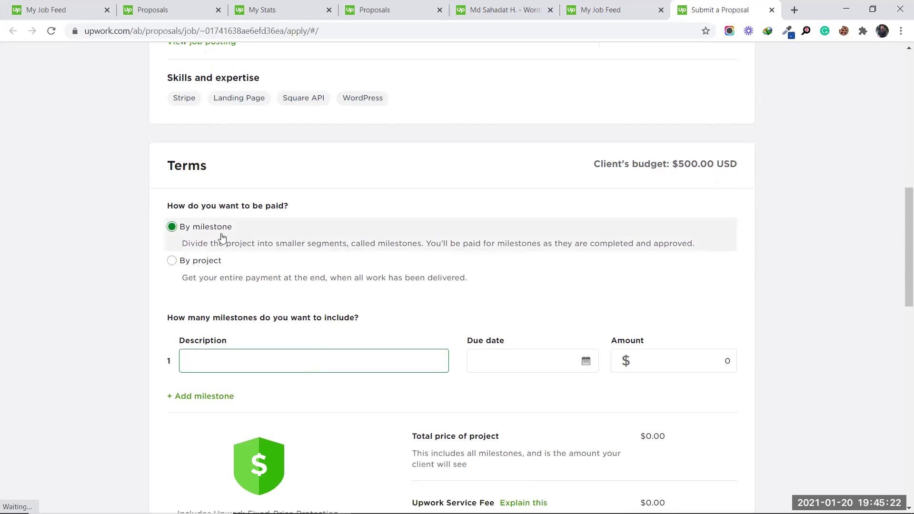
{"action": "left_click", "coordinate": [168, 263]}
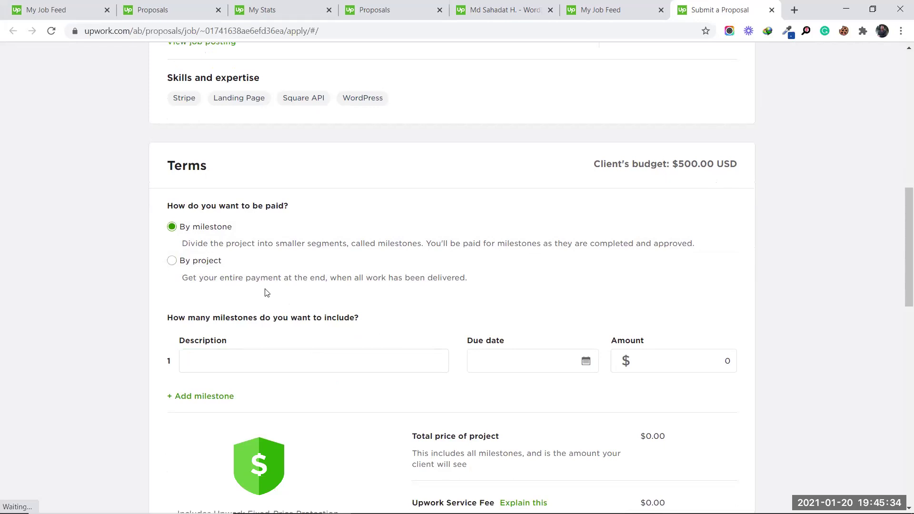
{"action": "scroll", "coordinate": [216, 273], "scroll_direction": "up", "scroll_amount": 1}
{"action": "left_click", "coordinate": [174, 320]}
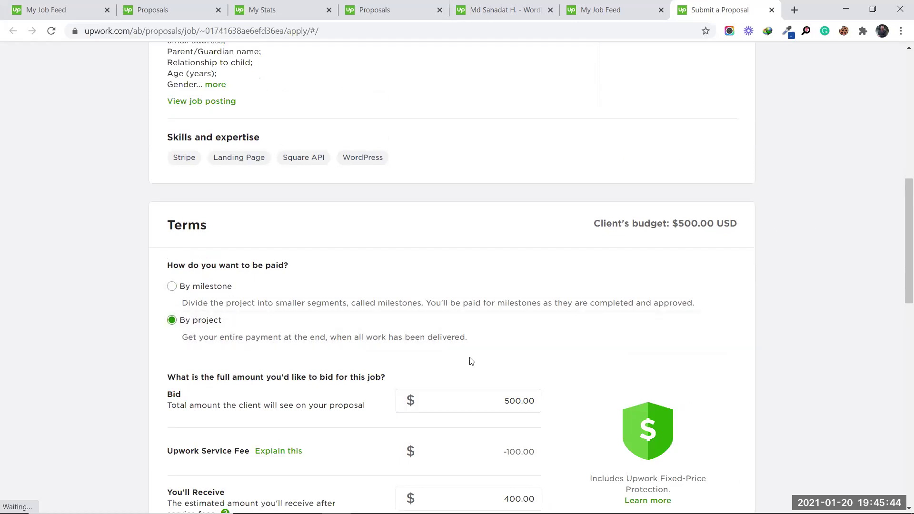
- Compare the bid with the client's budget and examine the Upwork service fee and the amount received after fees
{"action": "scroll", "coordinate": [469, 361], "scroll_direction": "down", "scroll_amount": 1}
{"action": "scroll", "coordinate": [458, 351], "scroll_direction": "down", "scroll_amount": 2}
{"action": "left_click", "coordinate": [504, 227]}
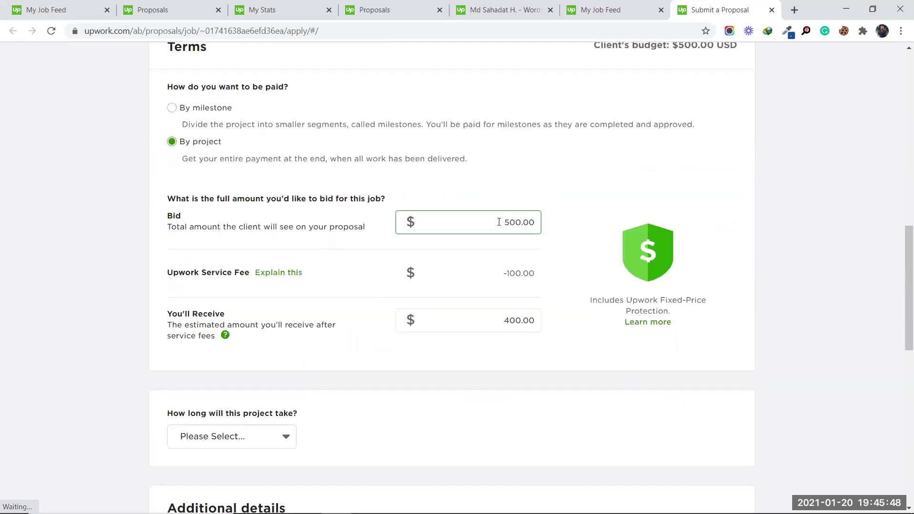
{"action": "scroll", "coordinate": [495, 210], "scroll_direction": "up", "scroll_amount": 2}
{"action": "left_click_drag", "start_coordinate": [672, 165], "coordinate": [743, 164]}
{"action": "left_click", "coordinate": [744, 166]}
{"action": "left_click", "coordinate": [537, 344]}
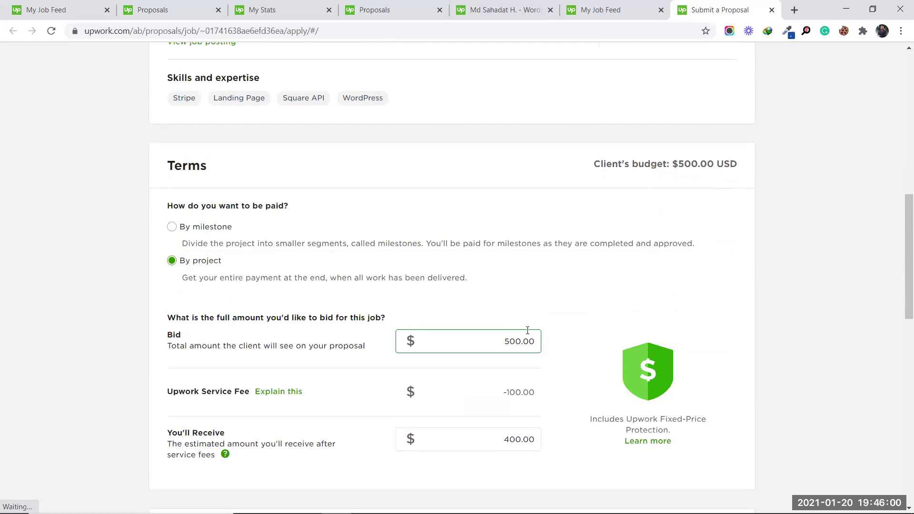
{"action": "left_click", "coordinate": [482, 265]}
{"action": "left_click", "coordinate": [516, 341]}
{"action": "left_click", "coordinate": [753, 314]}
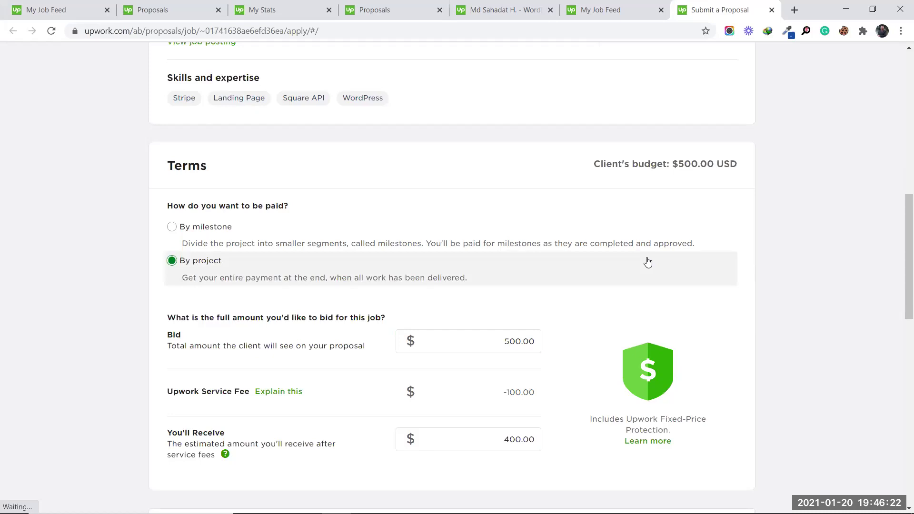
{"action": "scroll", "coordinate": [714, 276], "scroll_direction": "down", "scroll_amount": 1}
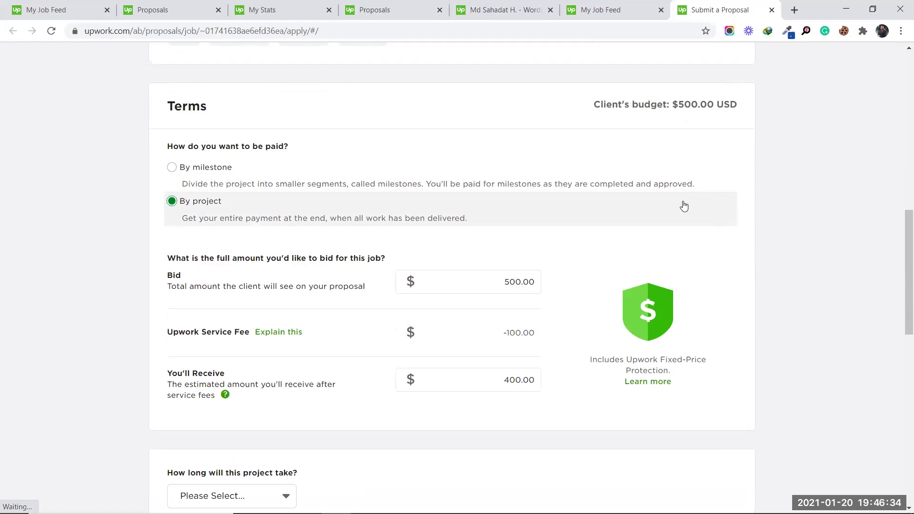
{"action": "left_click", "coordinate": [519, 283]}
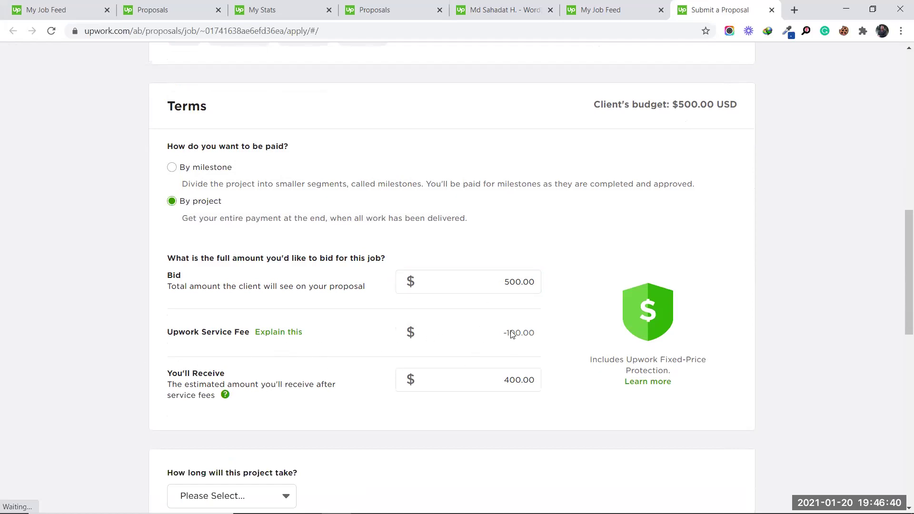
{"action": "scroll", "coordinate": [495, 382], "scroll_direction": "down", "scroll_amount": 2}
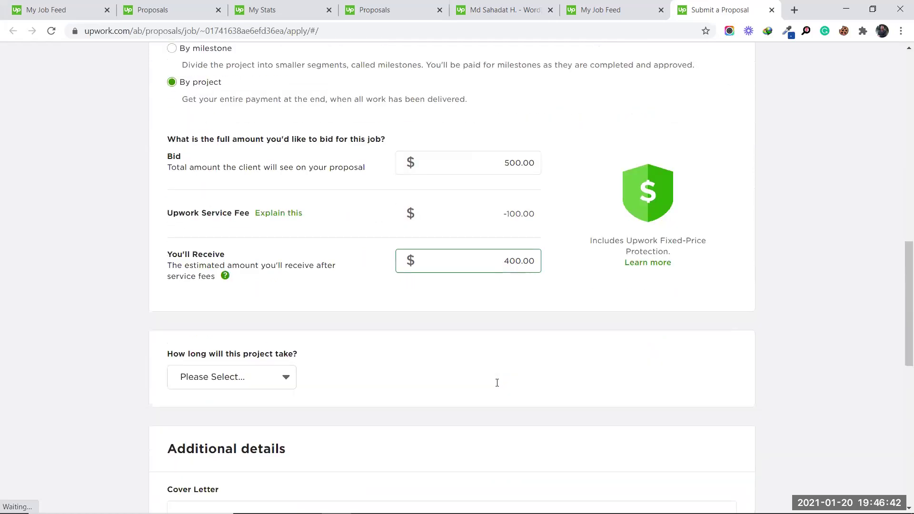
{"action": "scroll", "coordinate": [284, 380], "scroll_direction": "down", "scroll_amount": 2}
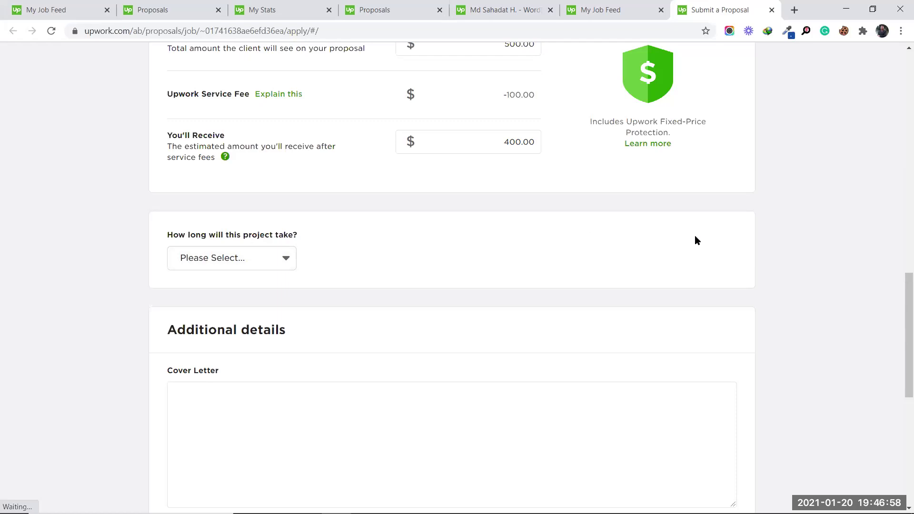
{"action": "scroll", "coordinate": [695, 235], "scroll_direction": "up", "scroll_amount": 2}
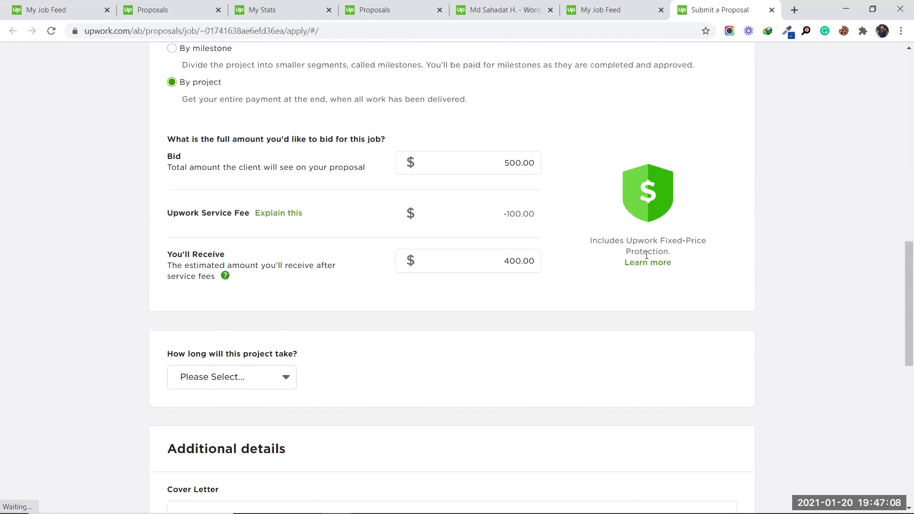
- Set the expected project duration to Less than 1 month
{"action": "scroll", "coordinate": [449, 310], "scroll_direction": "down", "scroll_amount": 3}
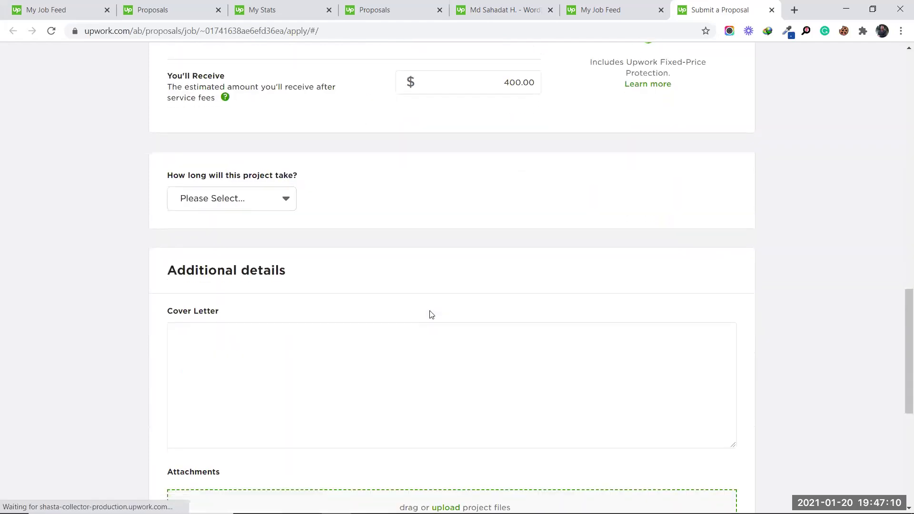
{"action": "left_click", "coordinate": [275, 204]}
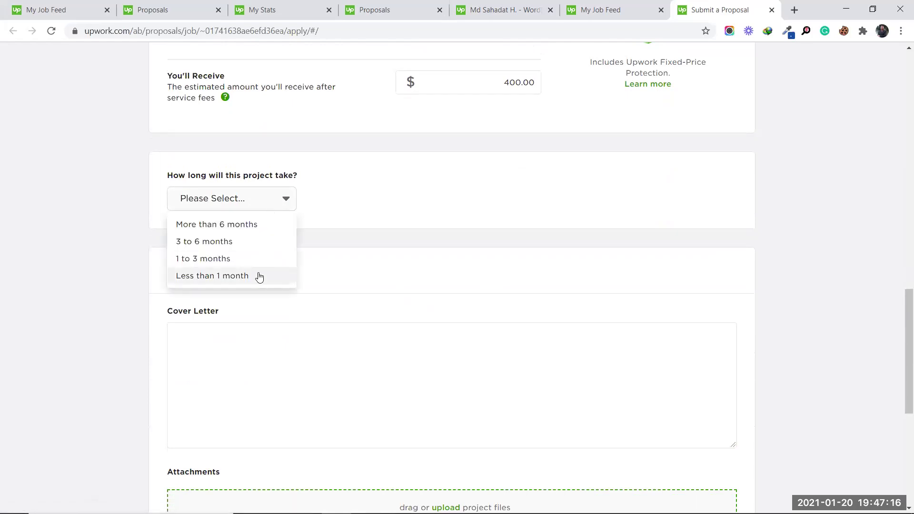
{"action": "left_click", "coordinate": [259, 275]}
{"action": "left_click", "coordinate": [270, 200]}
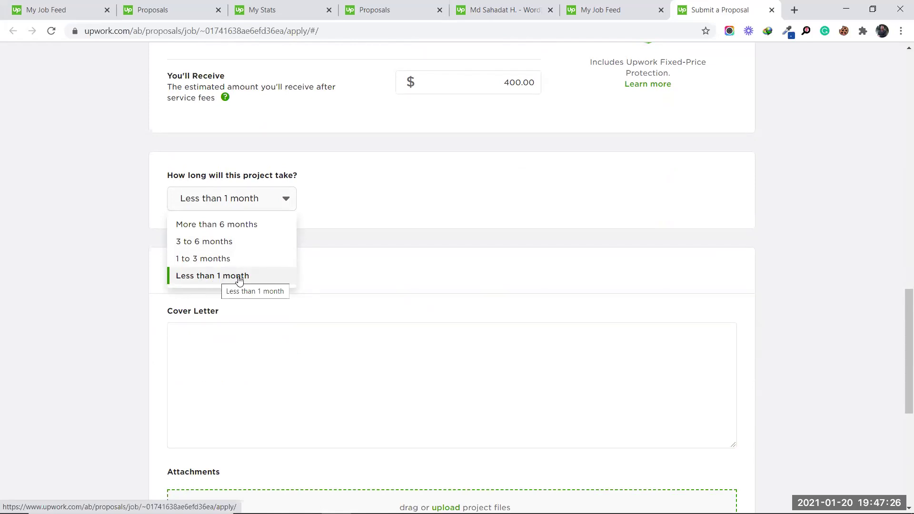
{"action": "left_click", "coordinate": [198, 276]}
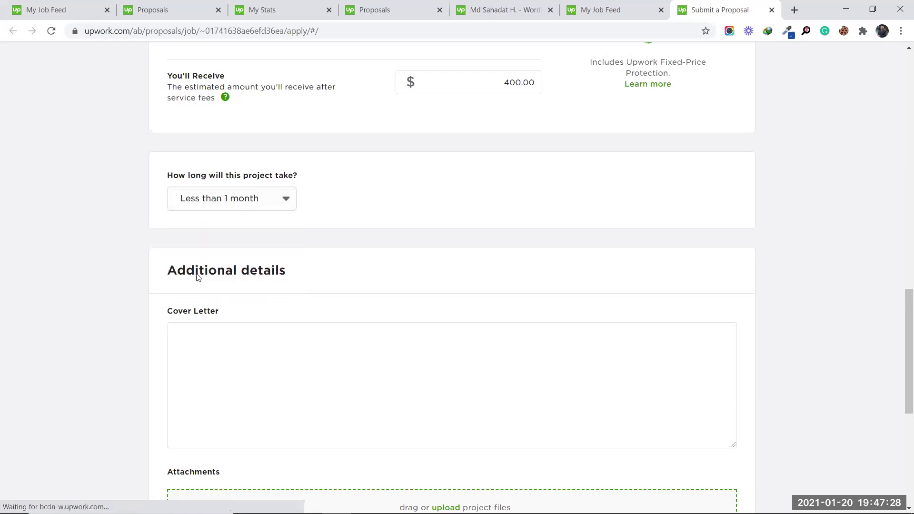
- Examine the cover letter and attachments section, and review the job description, required skills and proposal settings
{"action": "scroll", "coordinate": [259, 292], "scroll_direction": "down", "scroll_amount": 2}
{"action": "left_click", "coordinate": [206, 219]}
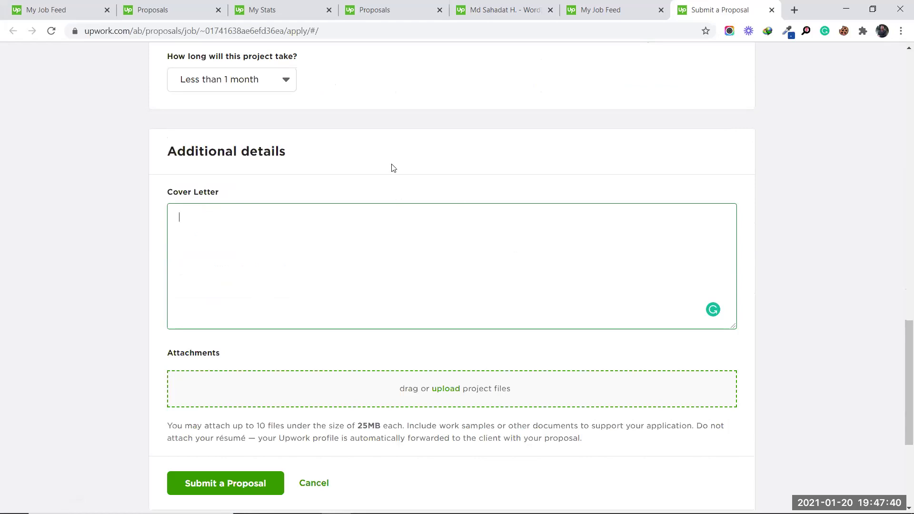
{"action": "scroll", "coordinate": [392, 167], "scroll_direction": "up", "scroll_amount": 7}
{"action": "scroll", "coordinate": [692, 287], "scroll_direction": "up", "scroll_amount": 6}
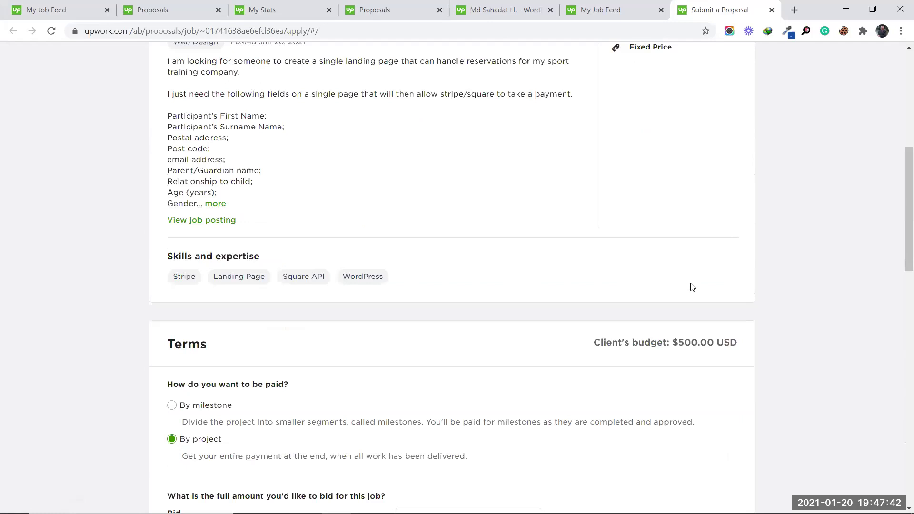
{"action": "scroll", "coordinate": [690, 286], "scroll_direction": "up", "scroll_amount": 7}
{"action": "scroll", "coordinate": [469, 264], "scroll_direction": "down", "scroll_amount": 4}
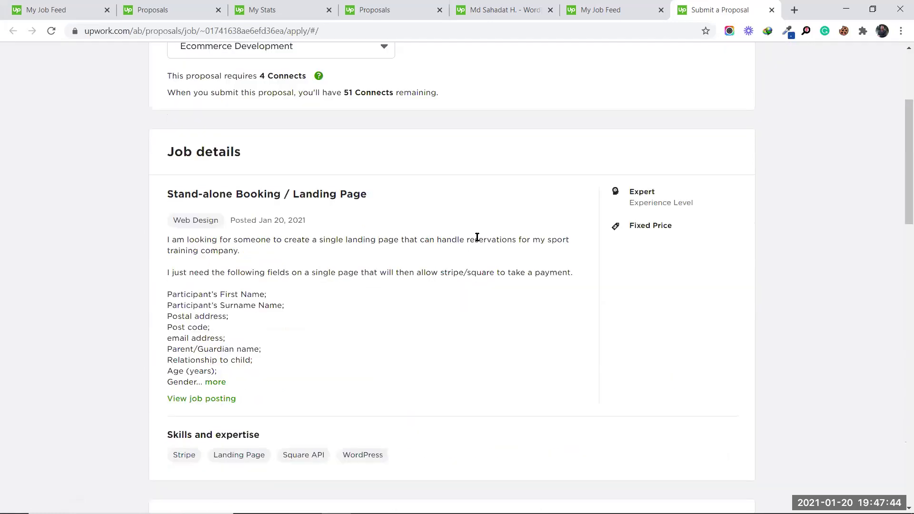
{"action": "scroll", "coordinate": [476, 237], "scroll_direction": "down", "scroll_amount": 3}
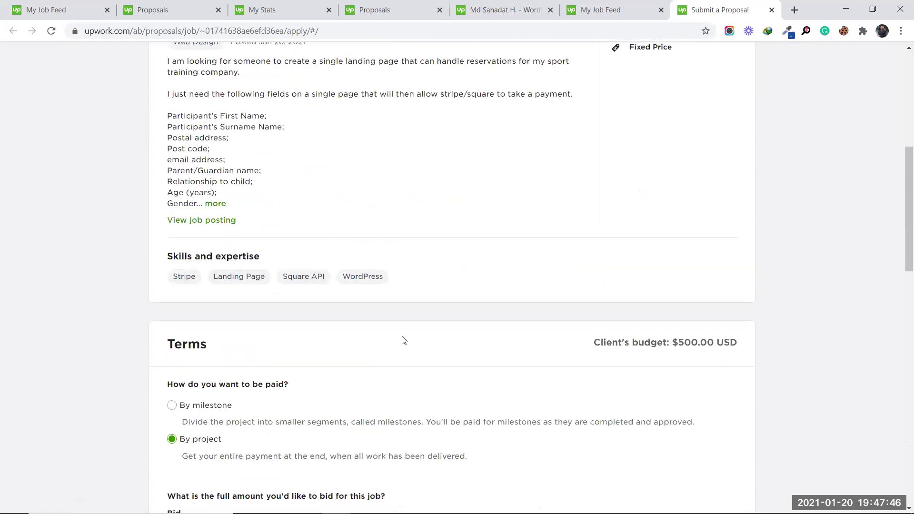
{"action": "scroll", "coordinate": [403, 340], "scroll_direction": "up", "scroll_amount": 6}
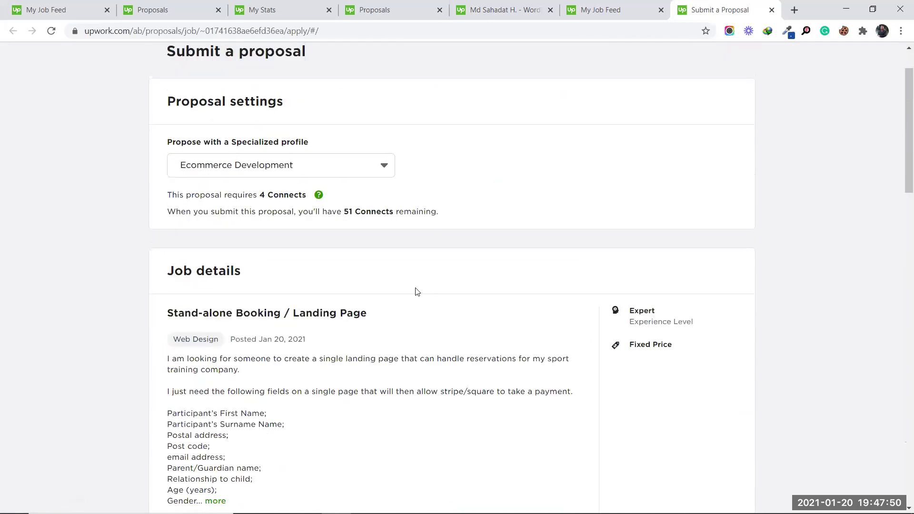
{"action": "scroll", "coordinate": [416, 291], "scroll_direction": "up", "scroll_amount": 1}
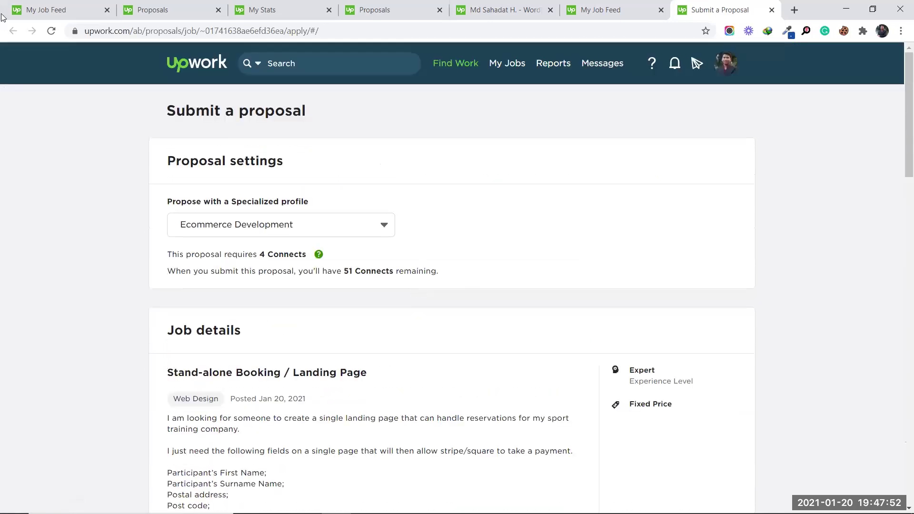
- Switch to the already open job feed and open the list of submitted proposals
{"action": "left_click", "coordinate": [50, 6]}
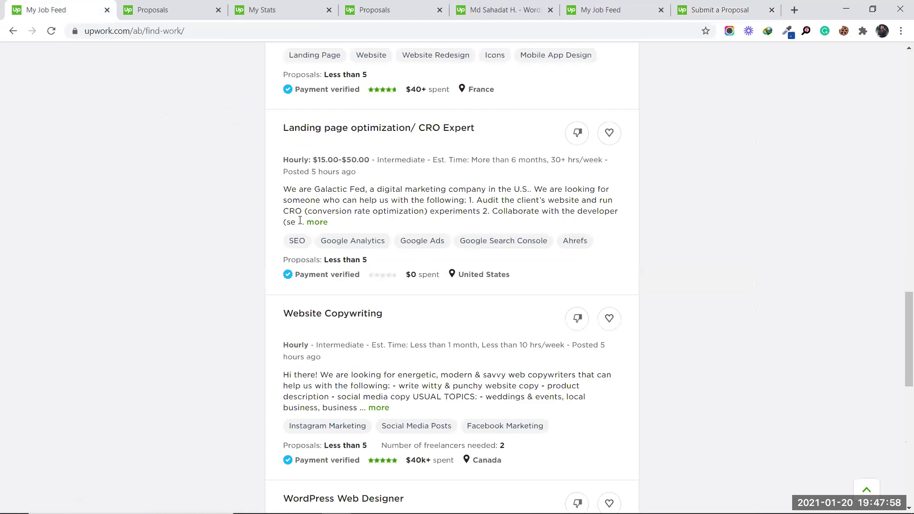
{"action": "key", "text": "Home"}
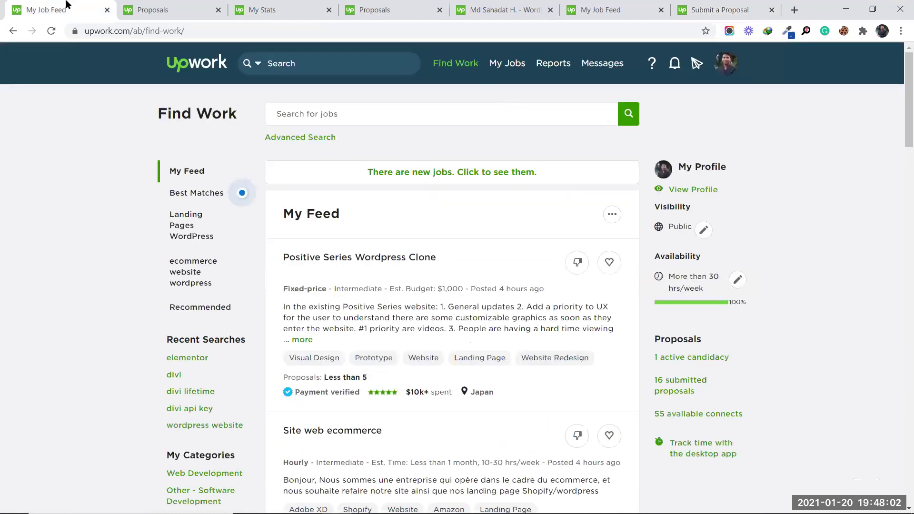
{"action": "scroll", "coordinate": [700, 321], "scroll_direction": "down", "scroll_amount": 1}
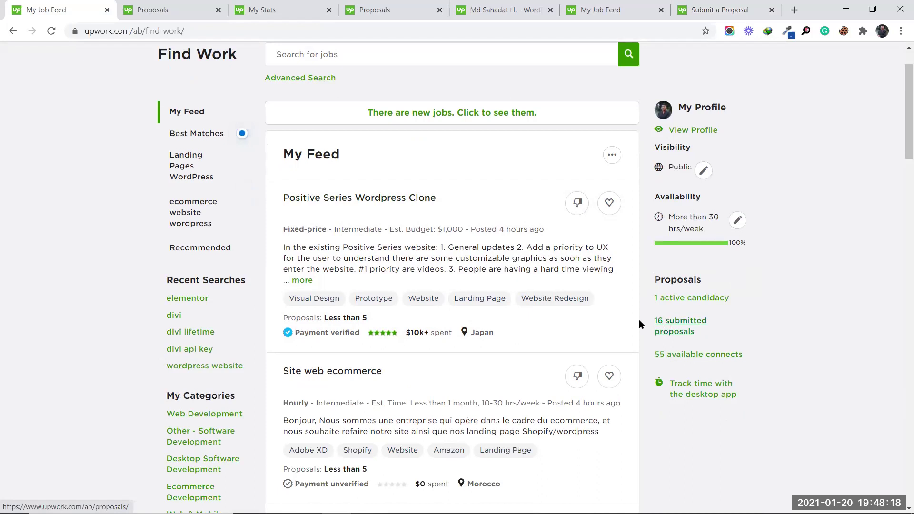
{"action": "scroll", "coordinate": [489, 267], "scroll_direction": "up", "scroll_amount": 1}
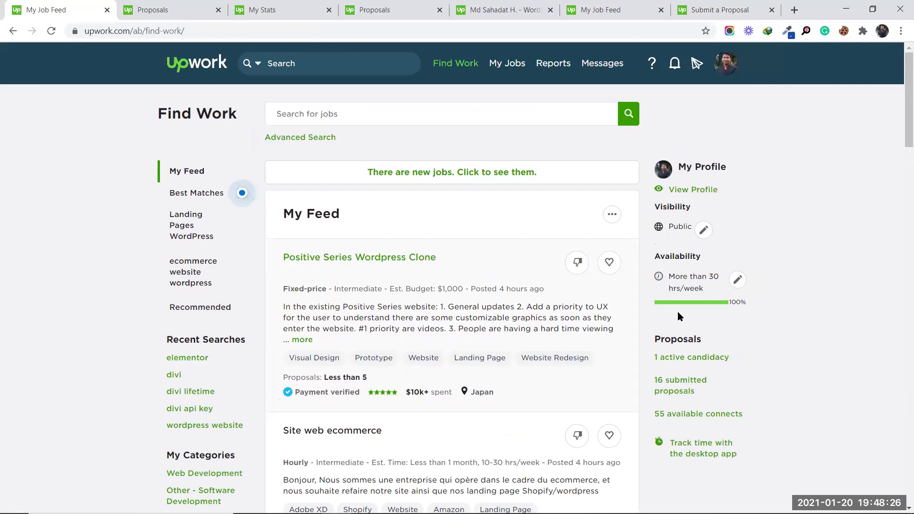
{"action": "left_click", "coordinate": [681, 394]}
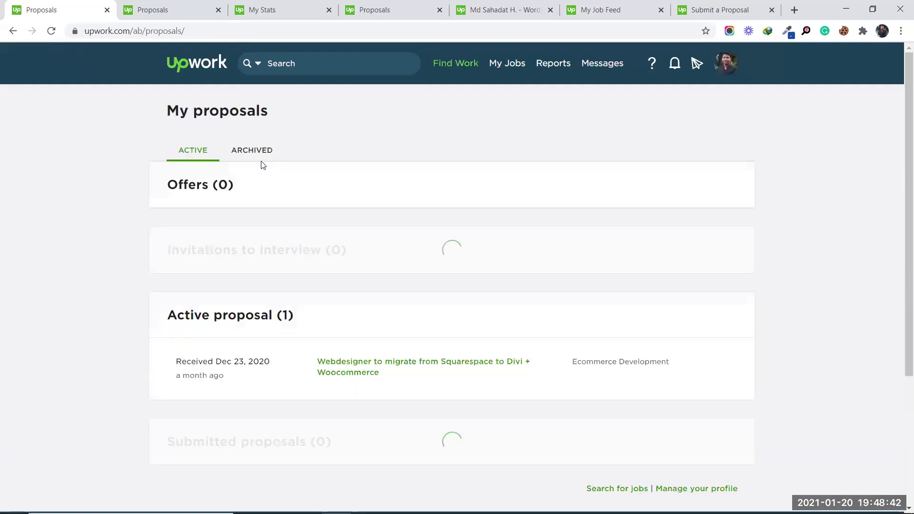
- Open the submitted proposal for the WordPress Expert, Responsive Design, Avada & Divi Expert job and review its terms and cover letter
{"action": "scroll", "coordinate": [269, 328], "scroll_direction": "down", "scroll_amount": 5}
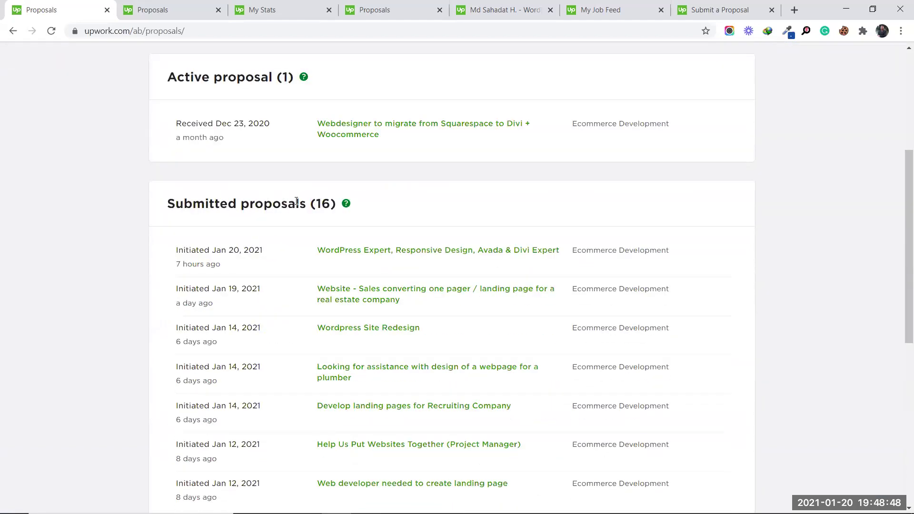
{"action": "scroll", "coordinate": [296, 201], "scroll_direction": "down", "scroll_amount": 1}
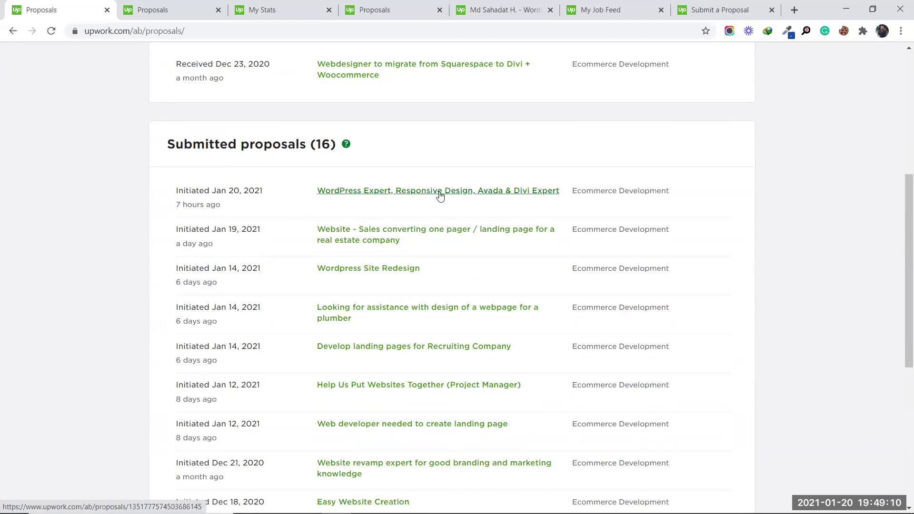
{"action": "left_click", "coordinate": [397, 192]}
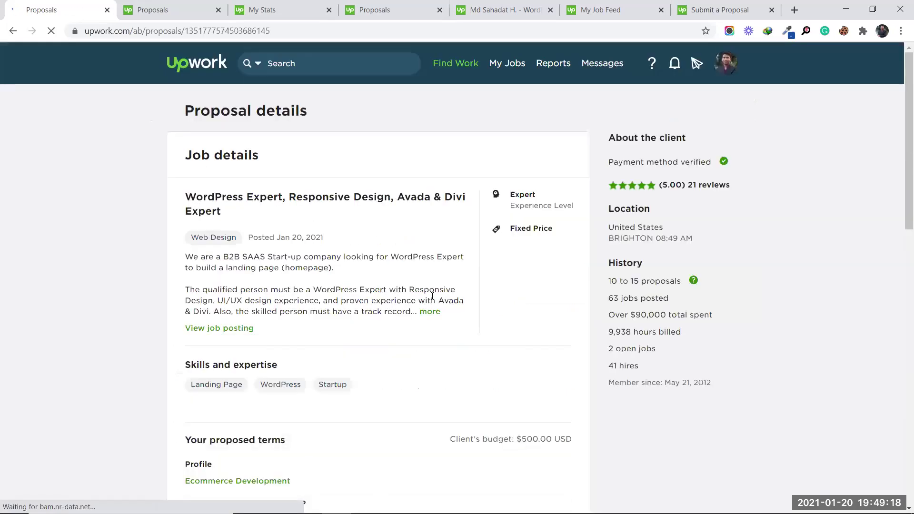
{"action": "scroll", "coordinate": [430, 296], "scroll_direction": "down", "scroll_amount": 6}
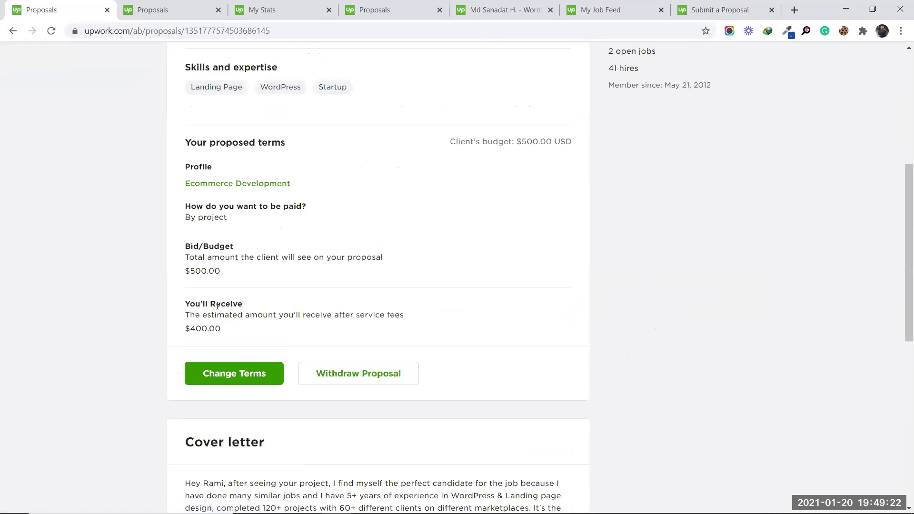
{"action": "scroll", "coordinate": [309, 306], "scroll_direction": "down", "scroll_amount": 5}
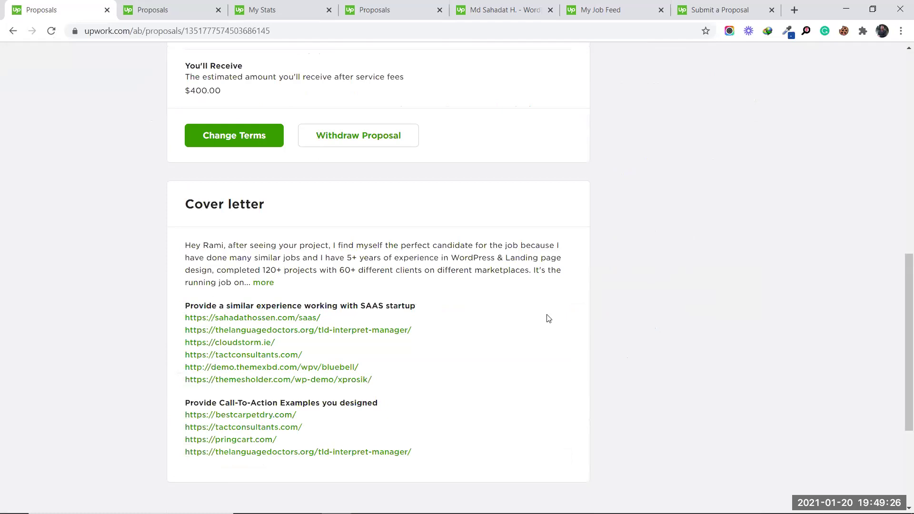
{"action": "scroll", "coordinate": [548, 318], "scroll_direction": "up", "scroll_amount": 4}
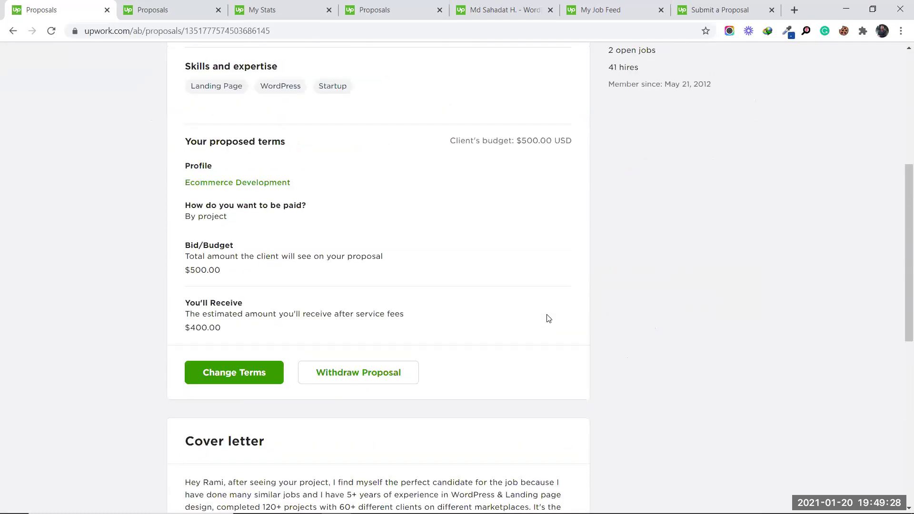
- Expand the proposal's full cover letter and return to the job title in the job details
{"action": "scroll", "coordinate": [548, 319], "scroll_direction": "down", "scroll_amount": 1}
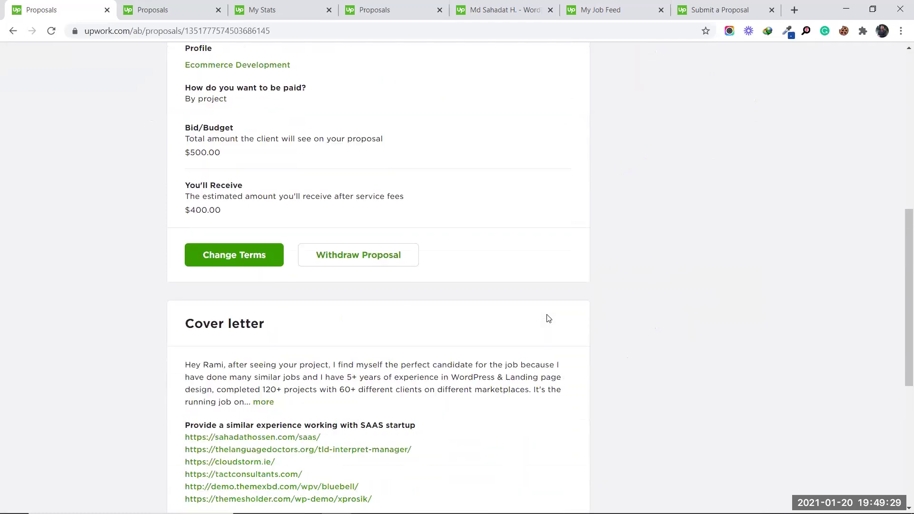
{"action": "left_click", "coordinate": [265, 401]}
{"action": "scroll", "coordinate": [453, 351], "scroll_direction": "up", "scroll_amount": 9}
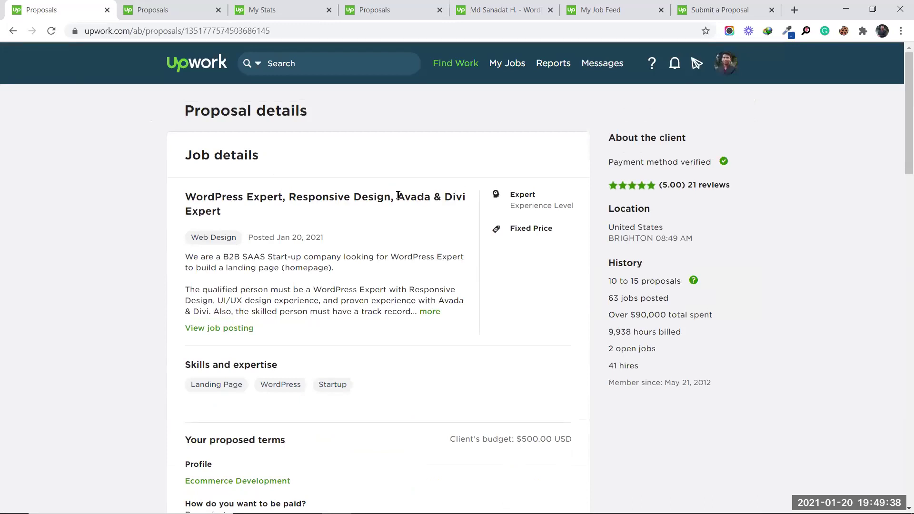
{"action": "left_click_drag", "start_coordinate": [397, 195], "coordinate": [407, 210]}
{"action": "left_click", "coordinate": [354, 237]}
- Open the job posting in a new tab and review its description, required skills, client details and job activity
{"action": "left_click", "coordinate": [245, 328], "text": "ctrl"}
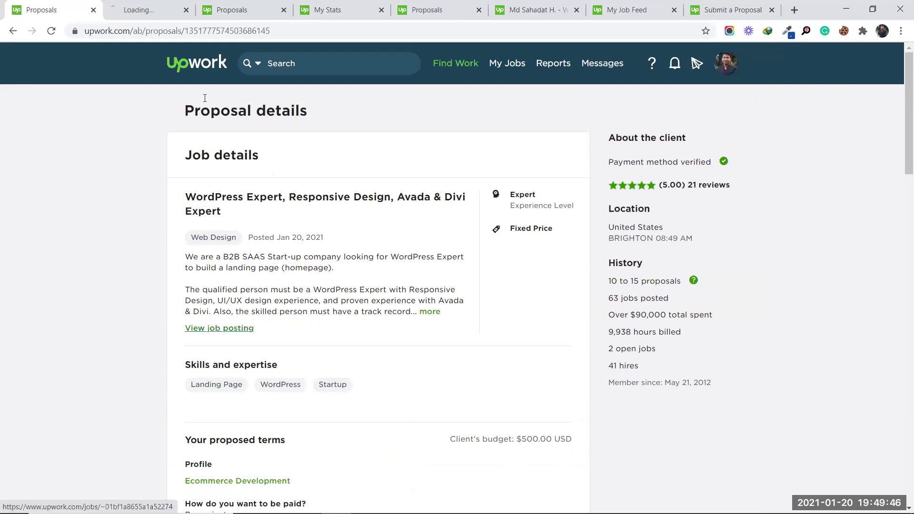
{"action": "left_click", "coordinate": [128, 5]}
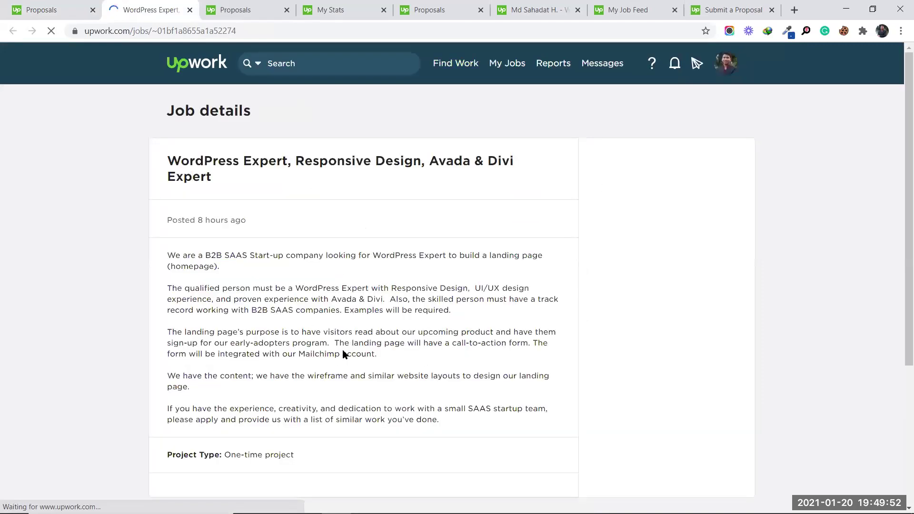
{"action": "scroll", "coordinate": [365, 368], "scroll_direction": "down", "scroll_amount": 3}
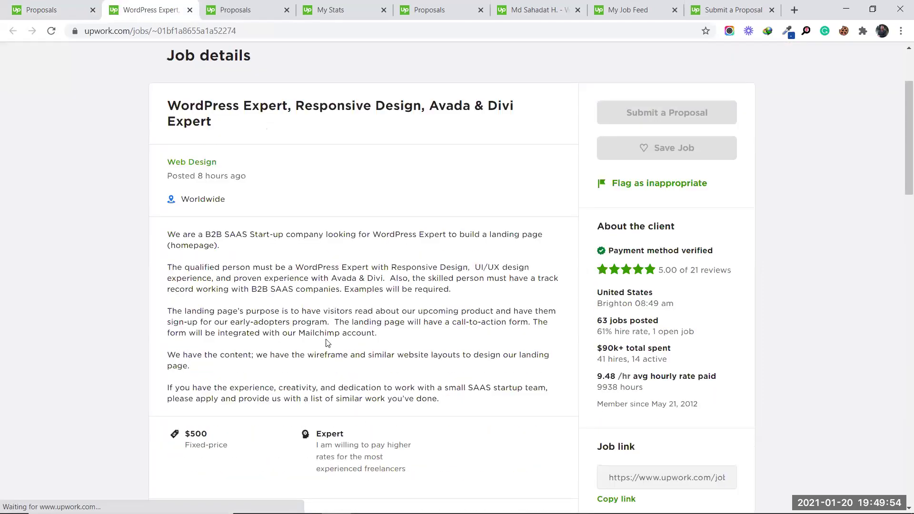
{"action": "scroll", "coordinate": [307, 338], "scroll_direction": "down", "scroll_amount": 2}
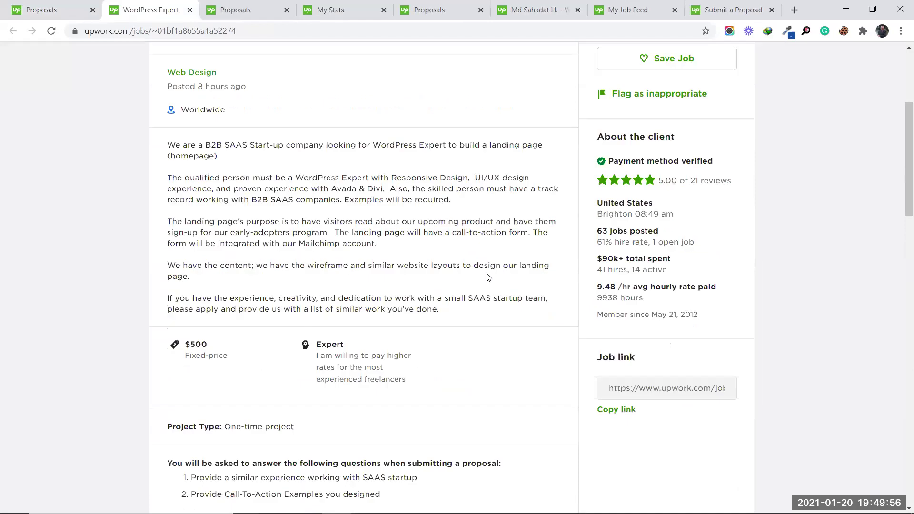
{"action": "scroll", "coordinate": [524, 271], "scroll_direction": "down", "scroll_amount": 1}
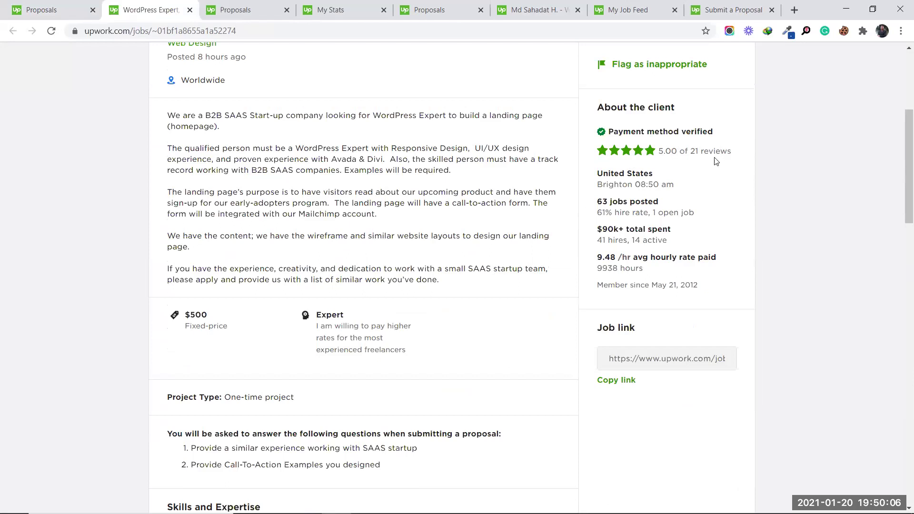
{"action": "scroll", "coordinate": [631, 197], "scroll_direction": "up", "scroll_amount": 5}
{"action": "scroll", "coordinate": [698, 223], "scroll_direction": "down", "scroll_amount": 3}
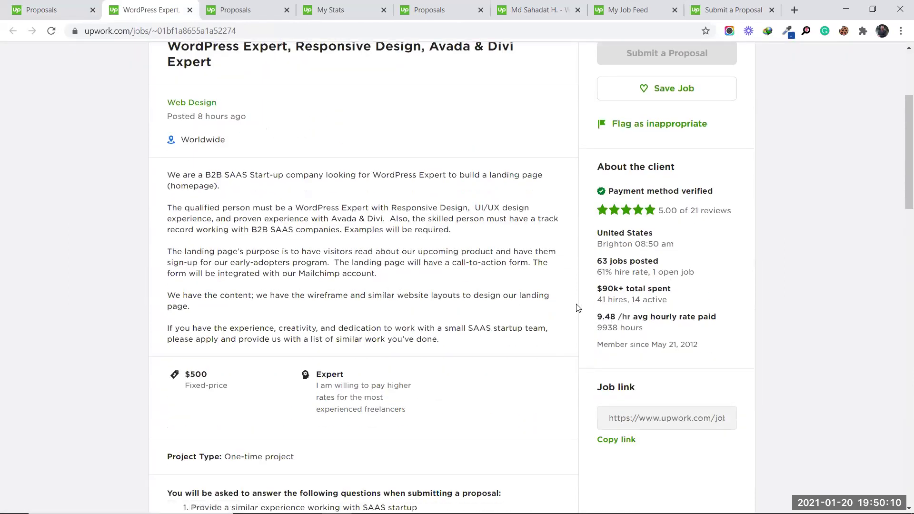
{"action": "scroll", "coordinate": [578, 307], "scroll_direction": "down", "scroll_amount": 3}
{"action": "scroll", "coordinate": [577, 307], "scroll_direction": "down", "scroll_amount": 5}
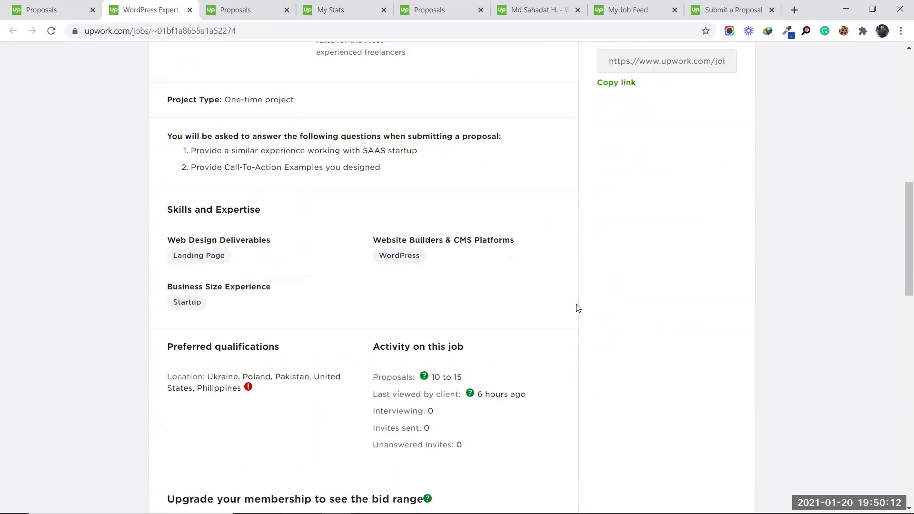
- Highlight the two screening questions about similar SAAS startup experience and Call-To-Action examples in the job posting
{"action": "scroll", "coordinate": [577, 308], "scroll_direction": "up", "scroll_amount": 4}
{"action": "scroll", "coordinate": [577, 307], "scroll_direction": "down", "scroll_amount": 3}
{"action": "left_click_drag", "start_coordinate": [197, 196], "coordinate": [458, 195]}
{"action": "left_click", "coordinate": [509, 195]}
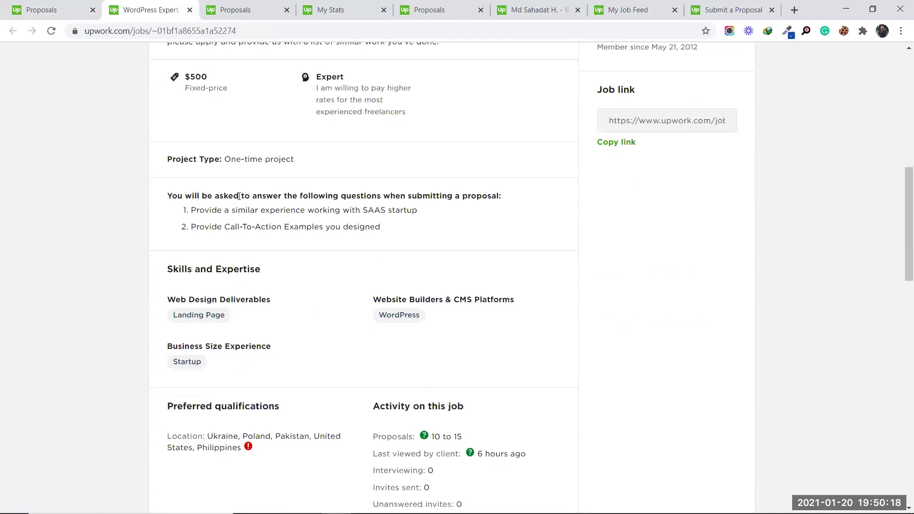
{"action": "left_click_drag", "start_coordinate": [193, 208], "coordinate": [387, 221]}
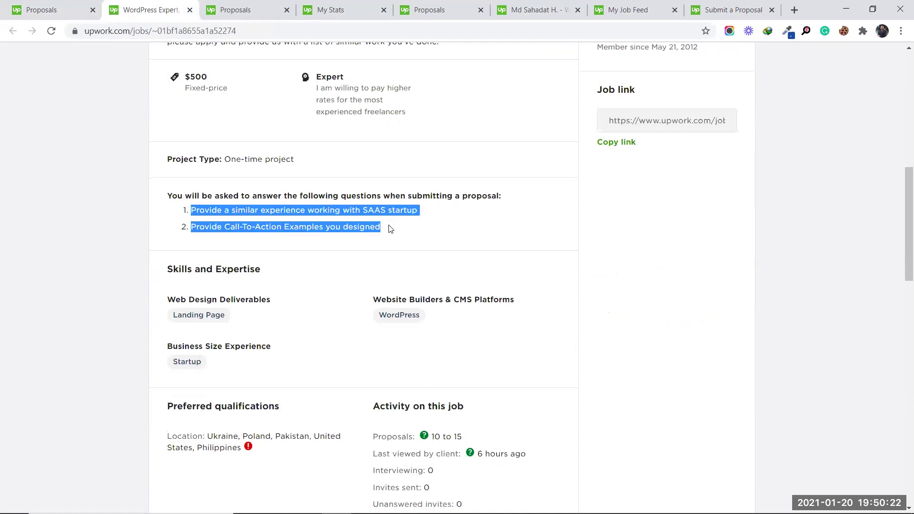
{"action": "left_click", "coordinate": [391, 229]}
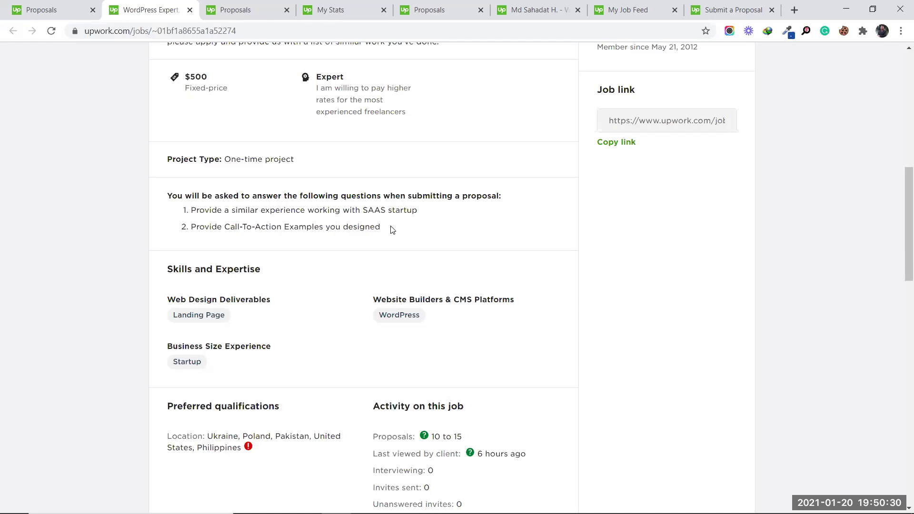
- Look through the client's recent history and freelancer feedback for the client's first name
{"action": "scroll", "coordinate": [391, 230], "scroll_direction": "down", "scroll_amount": 9}
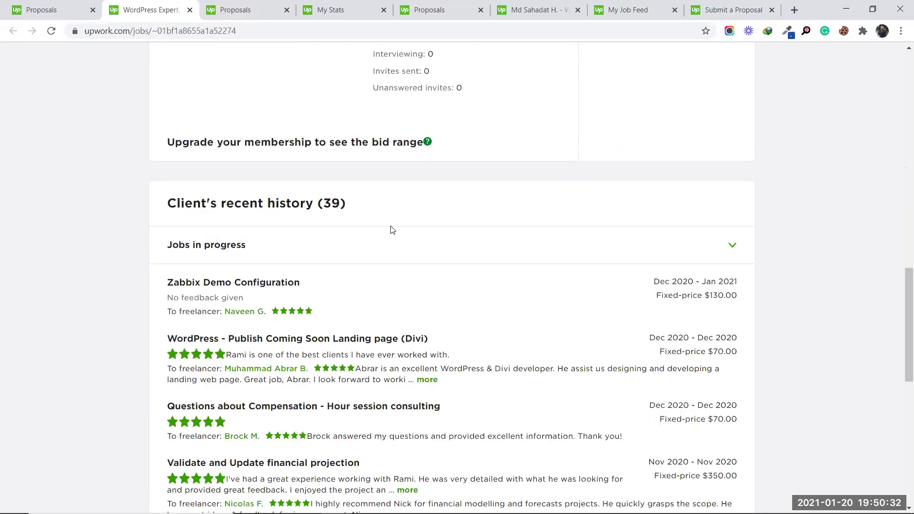
{"action": "scroll", "coordinate": [391, 230], "scroll_direction": "down", "scroll_amount": 3}
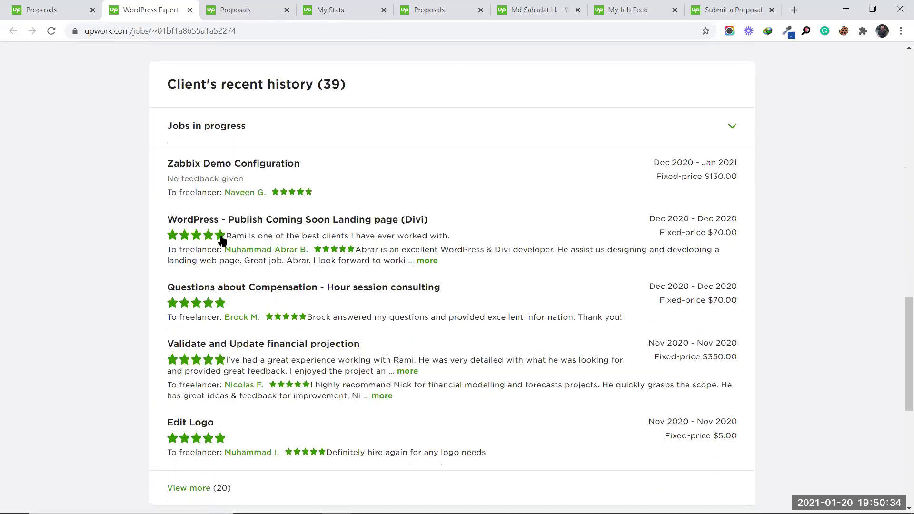
{"action": "scroll", "coordinate": [363, 269], "scroll_direction": "down", "scroll_amount": 3}
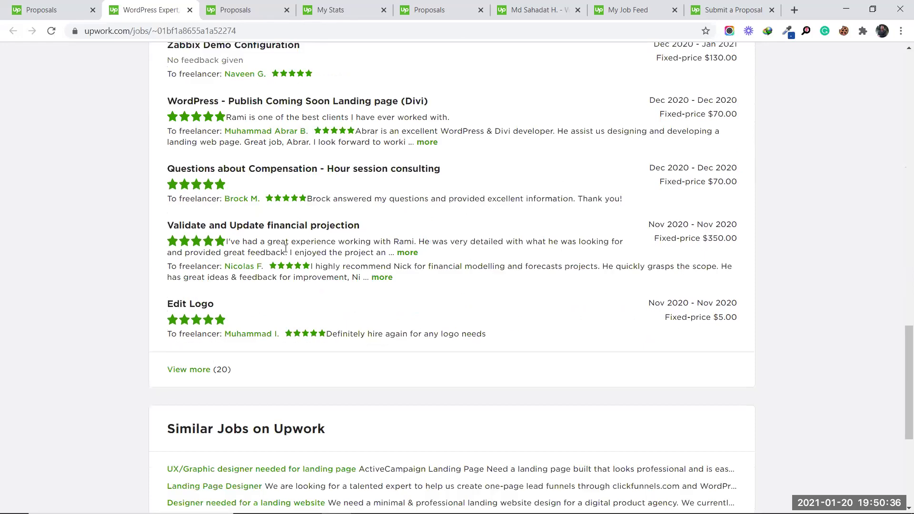
{"action": "double_click", "coordinate": [398, 240]}
{"action": "left_click", "coordinate": [429, 238]}
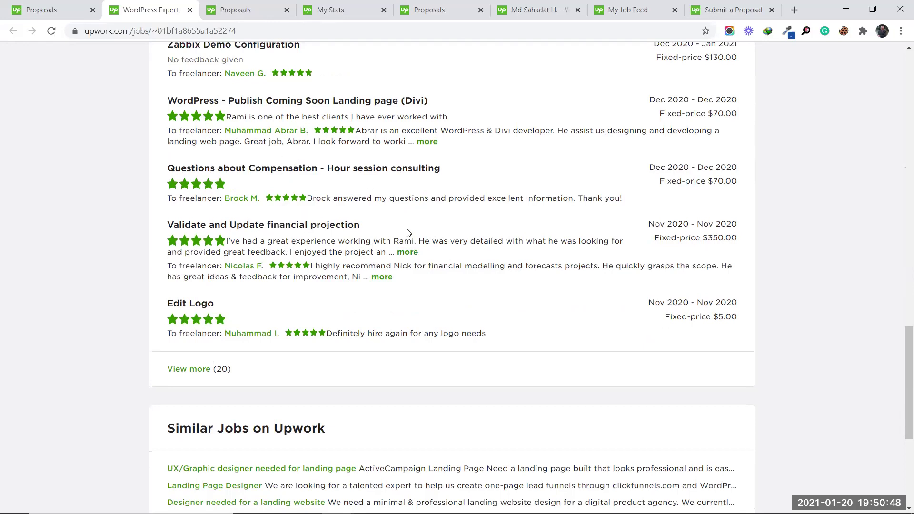
{"action": "scroll", "coordinate": [407, 233], "scroll_direction": "up", "scroll_amount": 12}
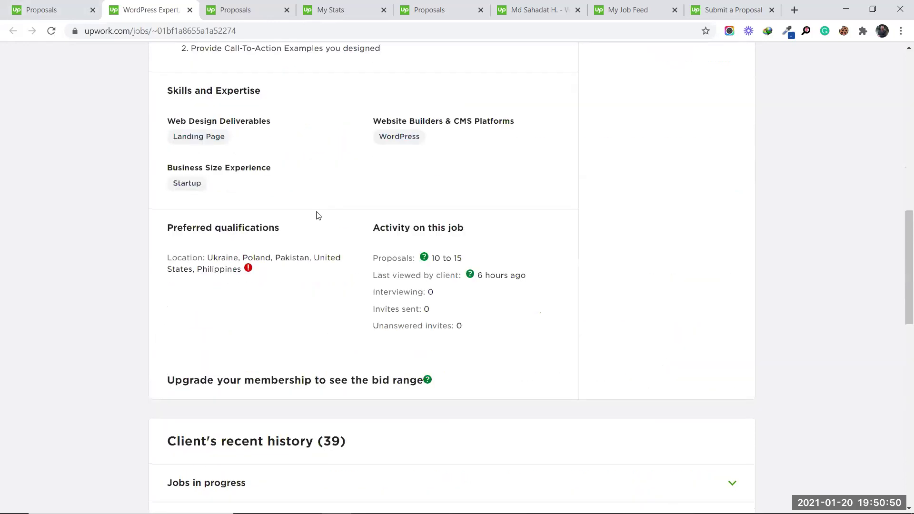
{"action": "scroll", "coordinate": [358, 244], "scroll_direction": "up", "scroll_amount": 5}
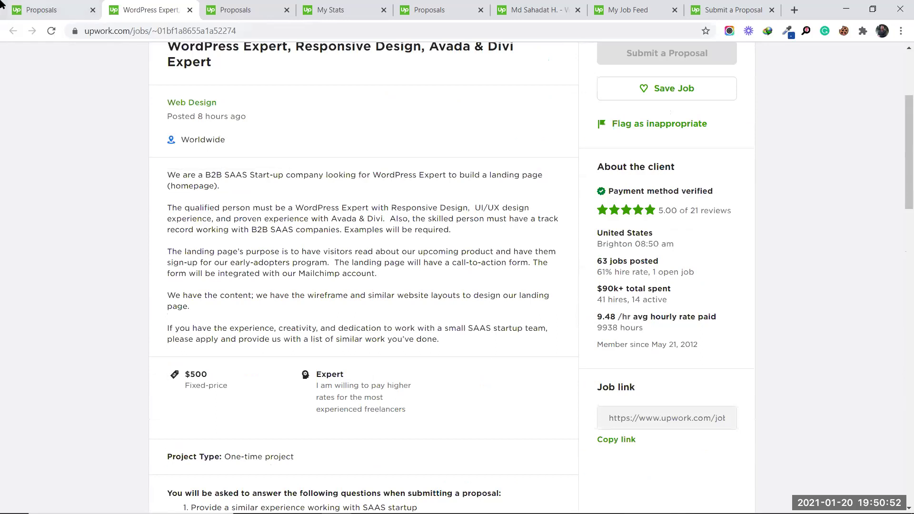
- Return to the submitted proposal and read the expanded cover letter, its portfolio links and the screening question answers
{"action": "key", "text": "ctrl+shift+Tab"}
{"action": "scroll", "coordinate": [342, 323], "scroll_direction": "down", "scroll_amount": 12}
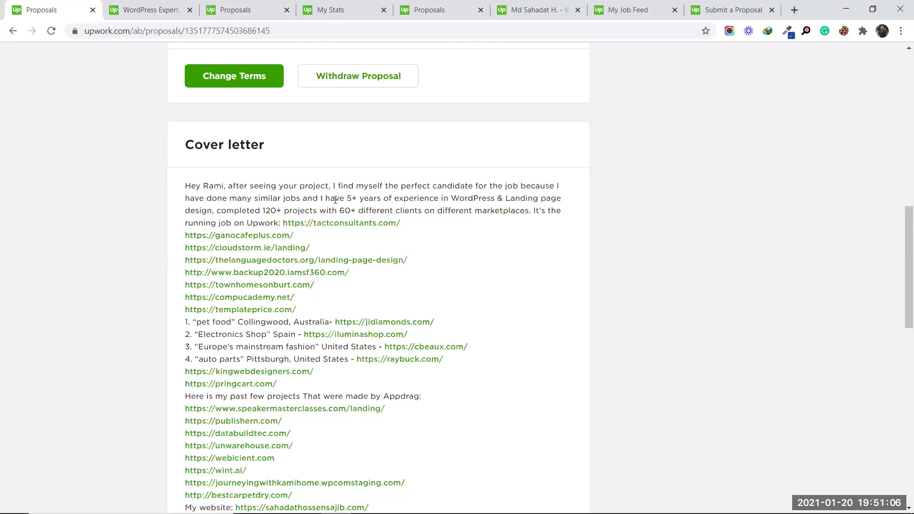
{"action": "left_click_drag", "start_coordinate": [358, 198], "coordinate": [402, 198]}
{"action": "left_click", "coordinate": [428, 198]}
{"action": "scroll", "coordinate": [461, 248], "scroll_direction": "down", "scroll_amount": 3}
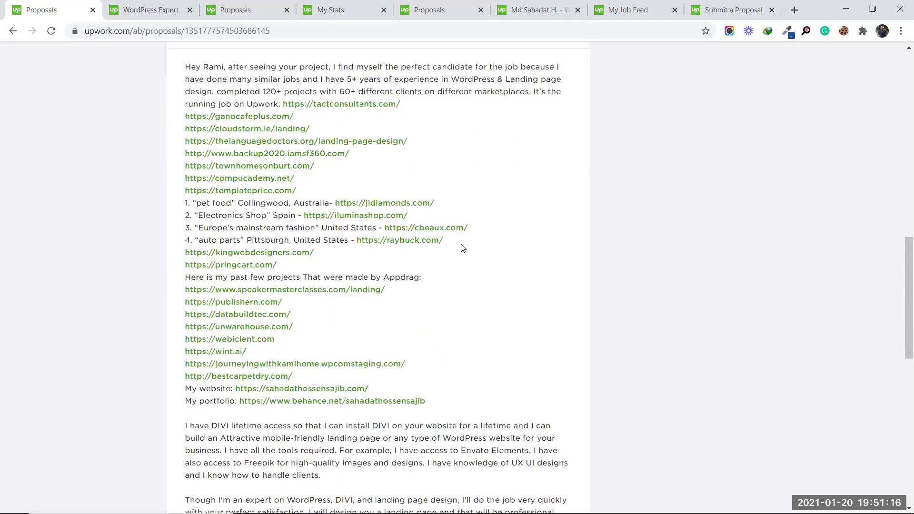
{"action": "scroll", "coordinate": [461, 248], "scroll_direction": "up", "scroll_amount": 1}
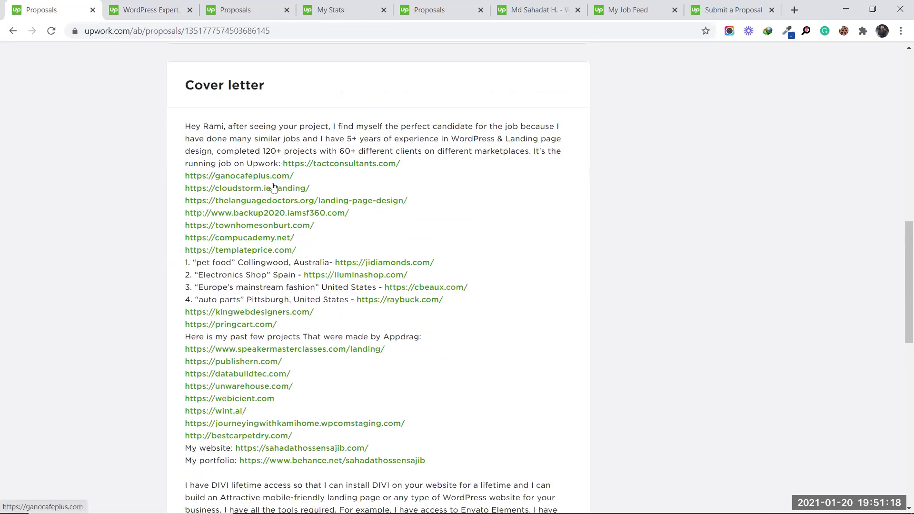
{"action": "scroll", "coordinate": [369, 295], "scroll_direction": "down", "scroll_amount": 3}
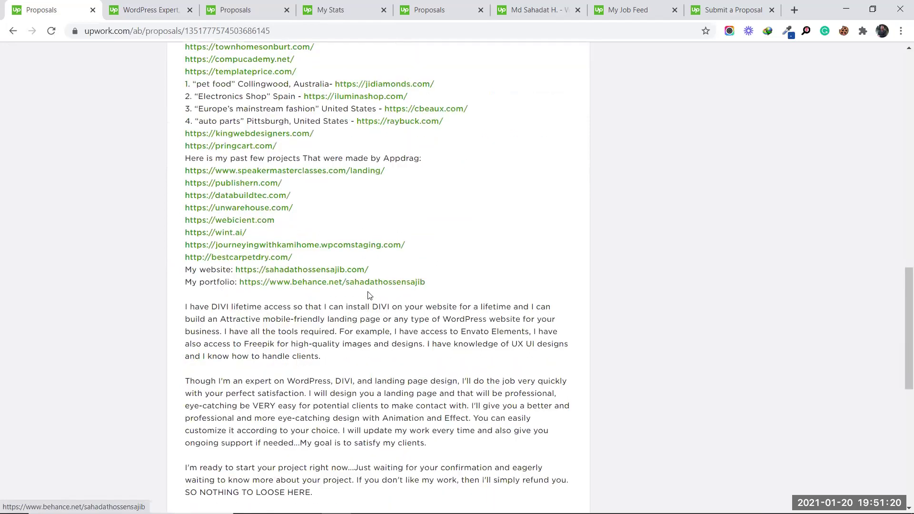
{"action": "scroll", "coordinate": [369, 295], "scroll_direction": "down", "scroll_amount": 4}
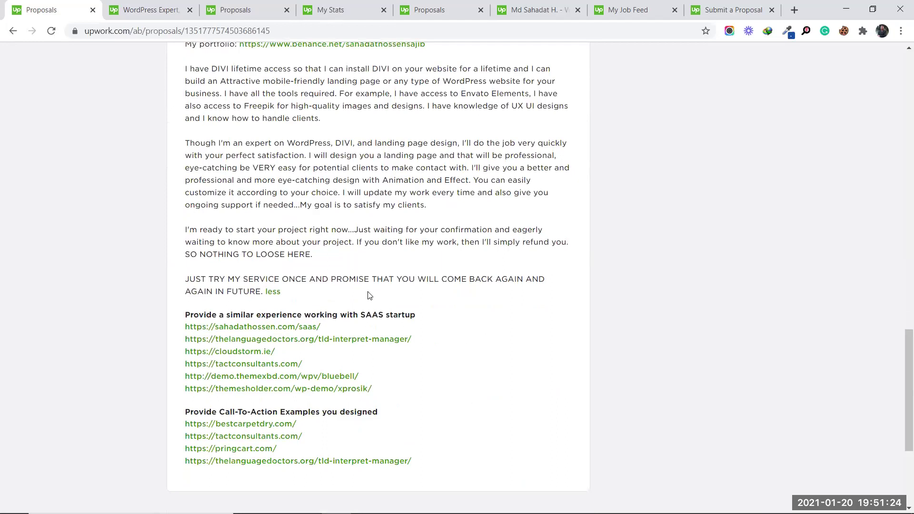
{"action": "scroll", "coordinate": [368, 296], "scroll_direction": "up", "scroll_amount": 1}
{"action": "scroll", "coordinate": [368, 292], "scroll_direction": "up", "scroll_amount": 7}
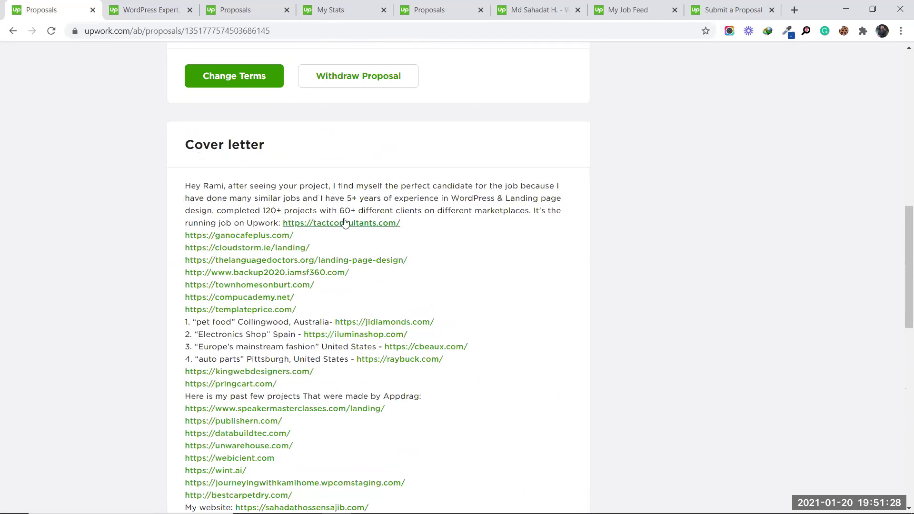
- Open the tactconsultants.com, ganocafeplus.com, thelanguagedoctors.org landing page and raybuck.com links from the cover letter in new tabs
{"action": "middle_click", "coordinate": [310, 225]}
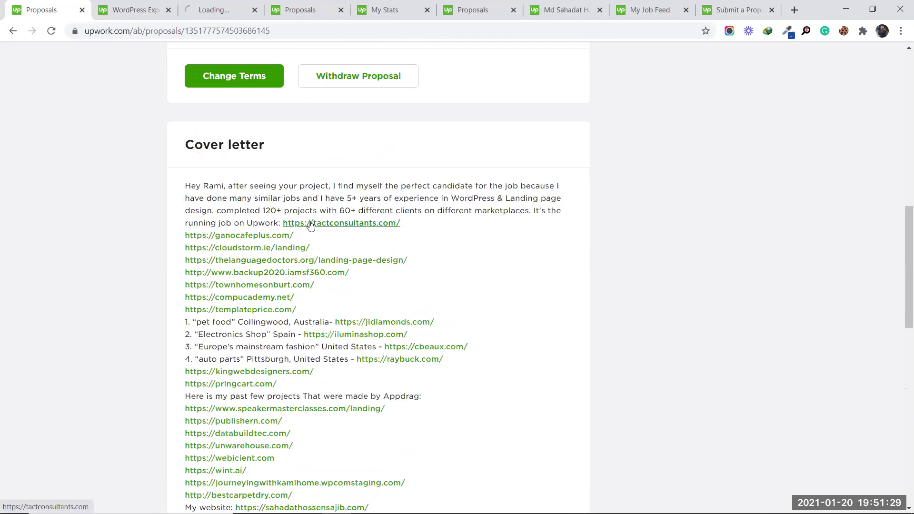
{"action": "middle_click", "coordinate": [269, 236]}
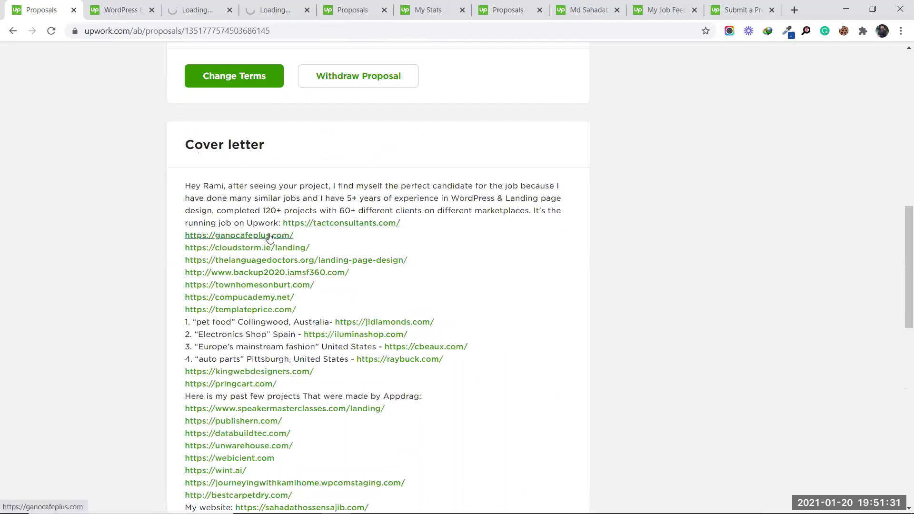
{"action": "middle_click", "coordinate": [294, 261]}
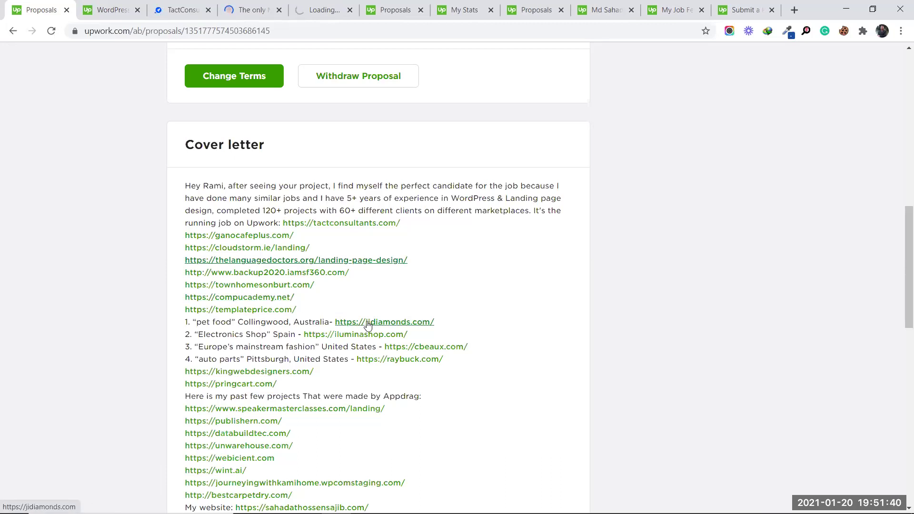
{"action": "middle_click", "coordinate": [414, 359]}
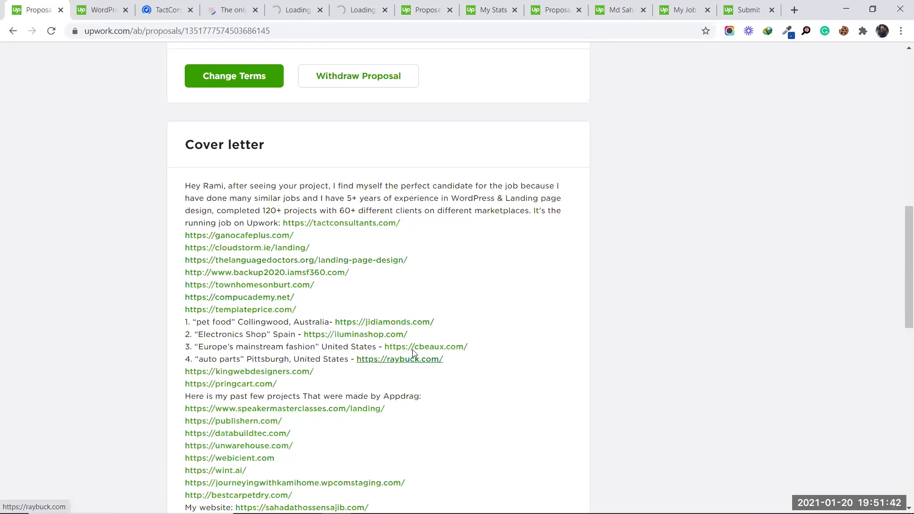
{"action": "scroll", "coordinate": [331, 268], "scroll_direction": "up", "scroll_amount": 5}
{"action": "scroll", "coordinate": [331, 267], "scroll_direction": "up", "scroll_amount": 7}
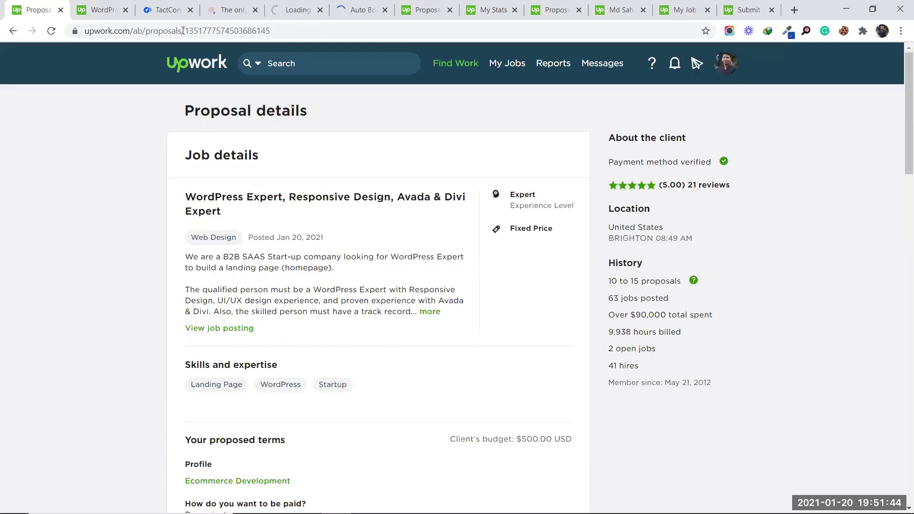
- Show the tactconsultants.com website and copy its web address
{"action": "left_click", "coordinate": [162, 9]}
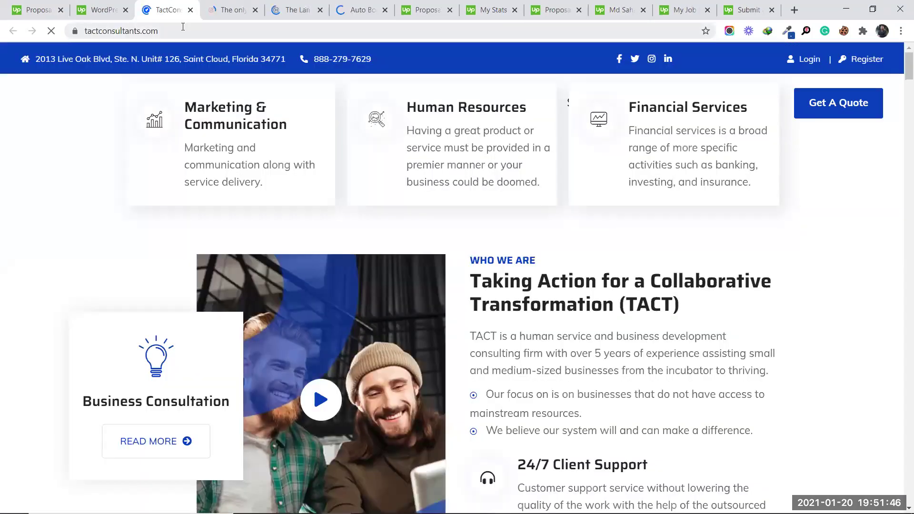
{"action": "left_click", "coordinate": [184, 29]}
{"action": "key", "text": "ctrl+c"}
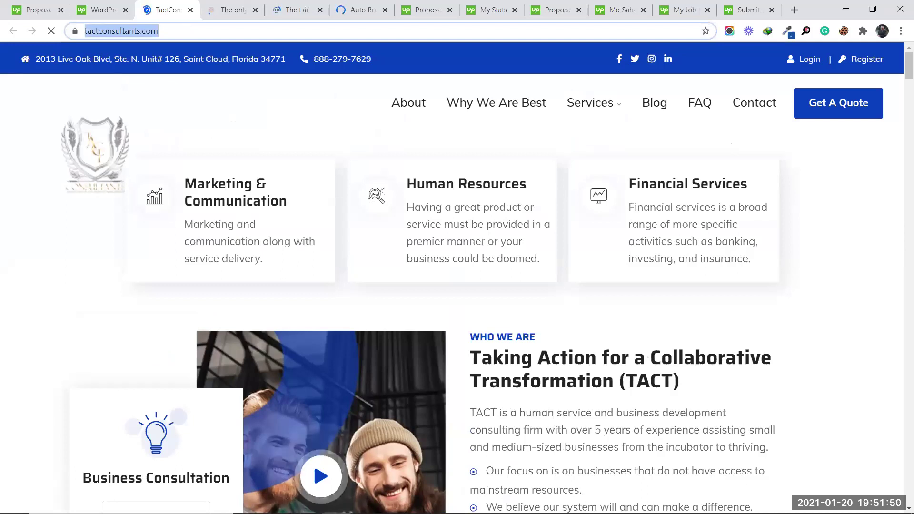
{"action": "left_click", "coordinate": [365, 502]}
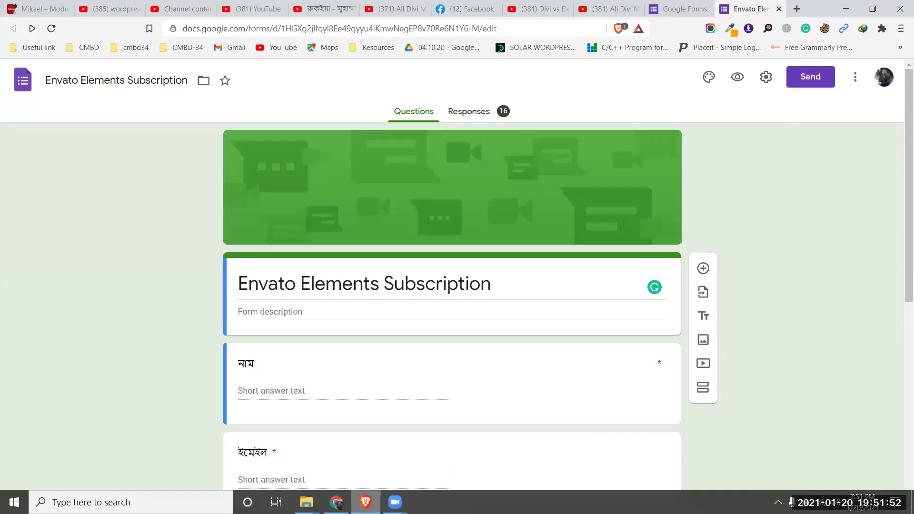
{"action": "left_click", "coordinate": [466, 7]}
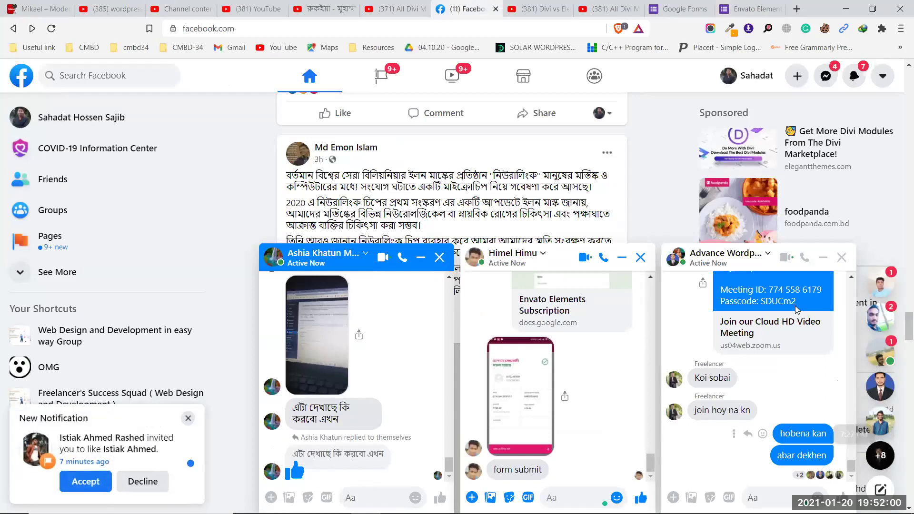
{"action": "left_click", "coordinate": [783, 493]}
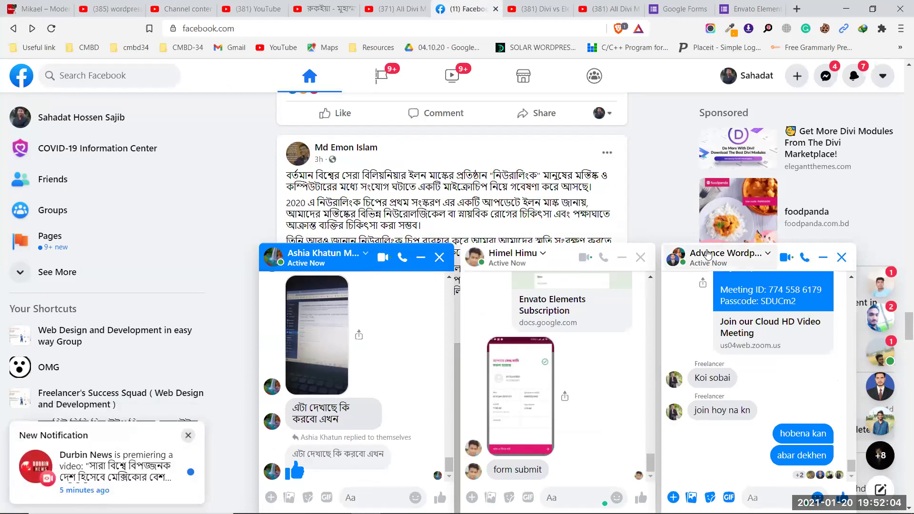
{"action": "key", "text": "ctrl+v"}
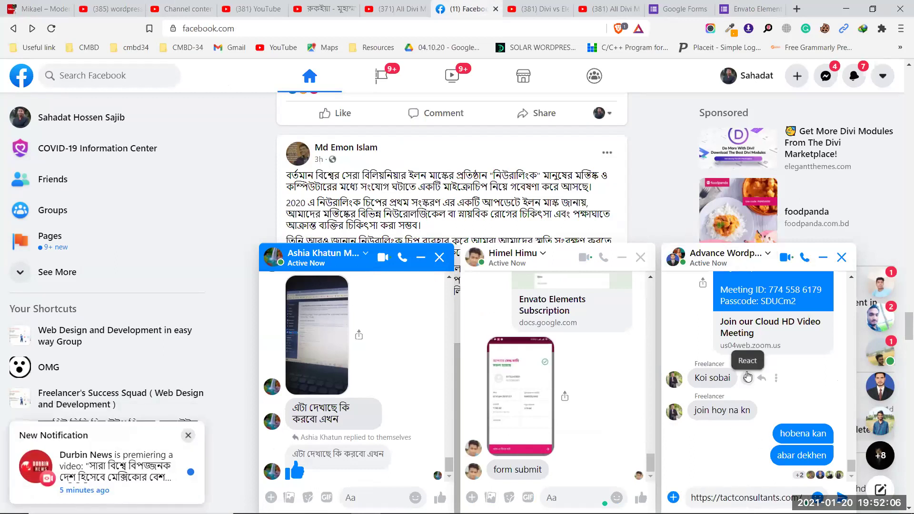
{"action": "key", "text": "Return"}
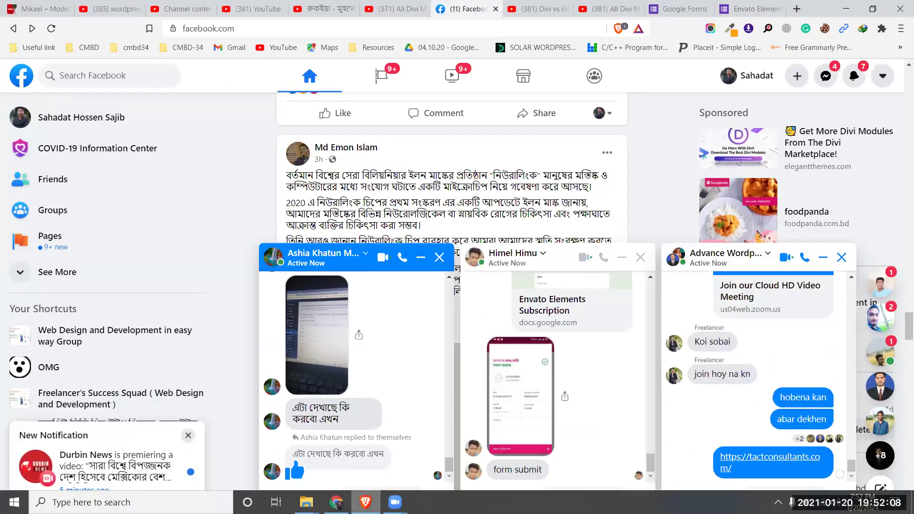
- Switch to Chrome, show the ganocafeplus.com website and copy its web address
{"action": "left_click", "coordinate": [337, 501]}
{"action": "left_click", "coordinate": [227, 12]}
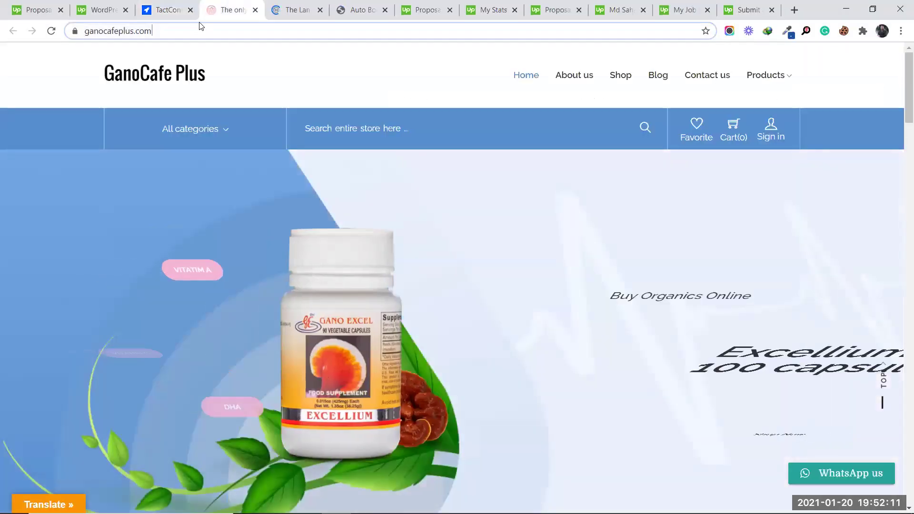
{"action": "left_click", "coordinate": [198, 29]}
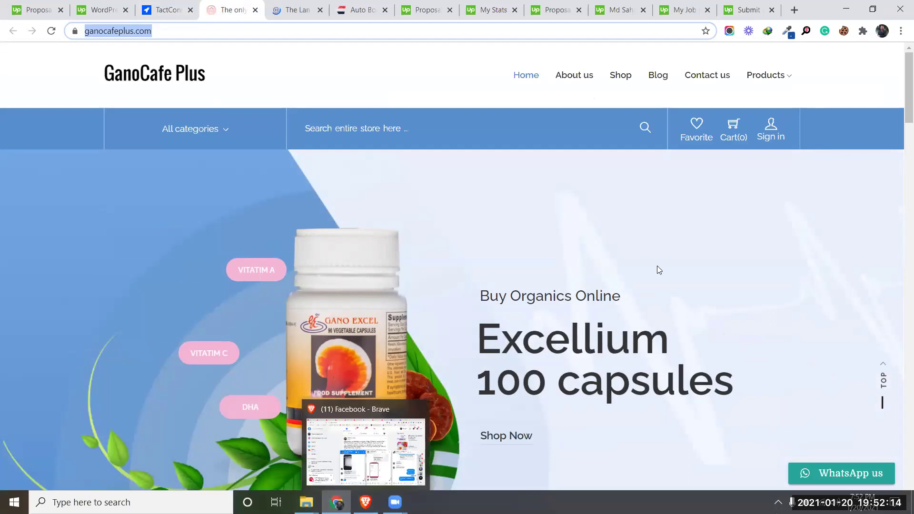
- Look through the GanoCafe Plus home page, including its popular products and the New Products, Most View and Top Rating lists
{"action": "scroll", "coordinate": [667, 265], "scroll_direction": "down", "scroll_amount": 5}
{"action": "scroll", "coordinate": [667, 269], "scroll_direction": "down", "scroll_amount": 4}
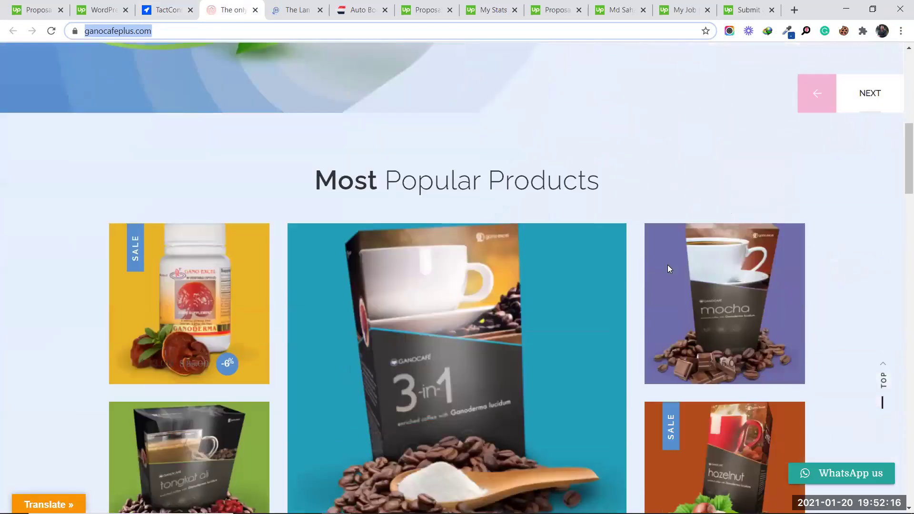
{"action": "scroll", "coordinate": [519, 283], "scroll_direction": "down", "scroll_amount": 4}
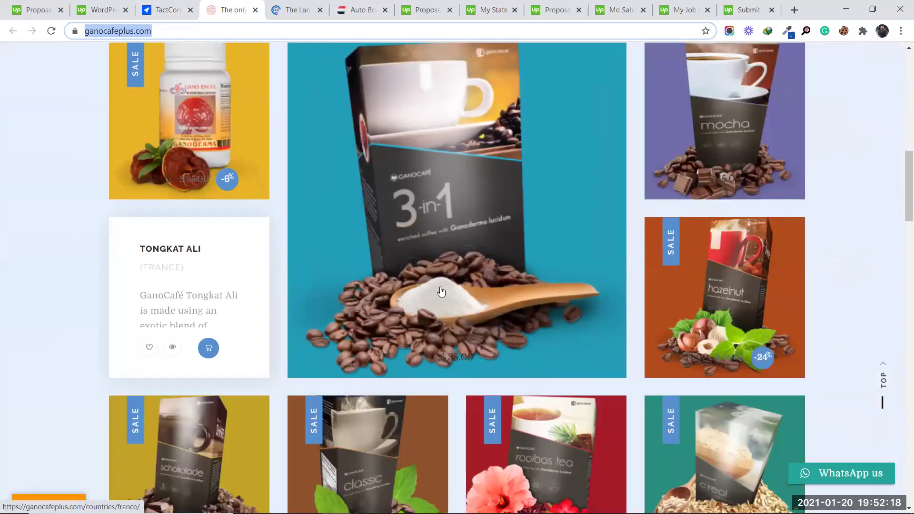
{"action": "scroll", "coordinate": [155, 275], "scroll_direction": "down", "scroll_amount": 4}
{"action": "scroll", "coordinate": [594, 277], "scroll_direction": "down", "scroll_amount": 1}
{"action": "scroll", "coordinate": [569, 279], "scroll_direction": "down", "scroll_amount": 8}
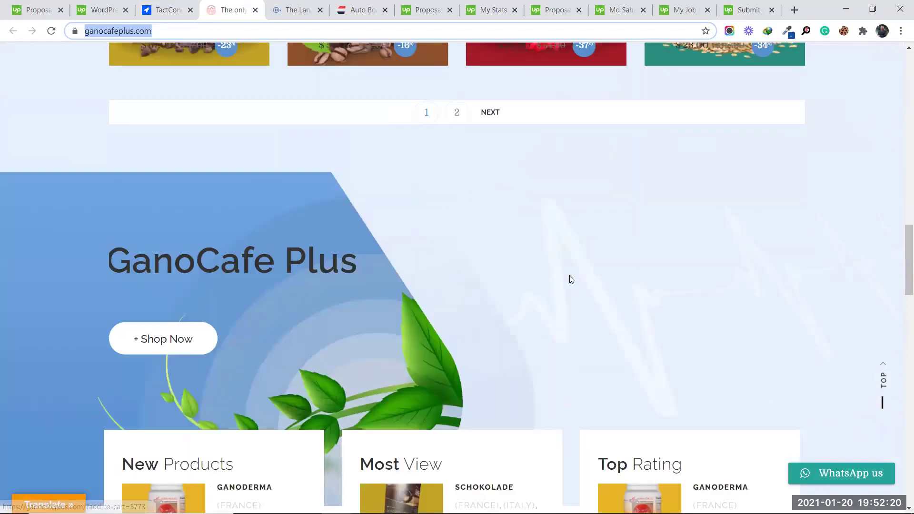
{"action": "scroll", "coordinate": [570, 277], "scroll_direction": "down", "scroll_amount": 1}
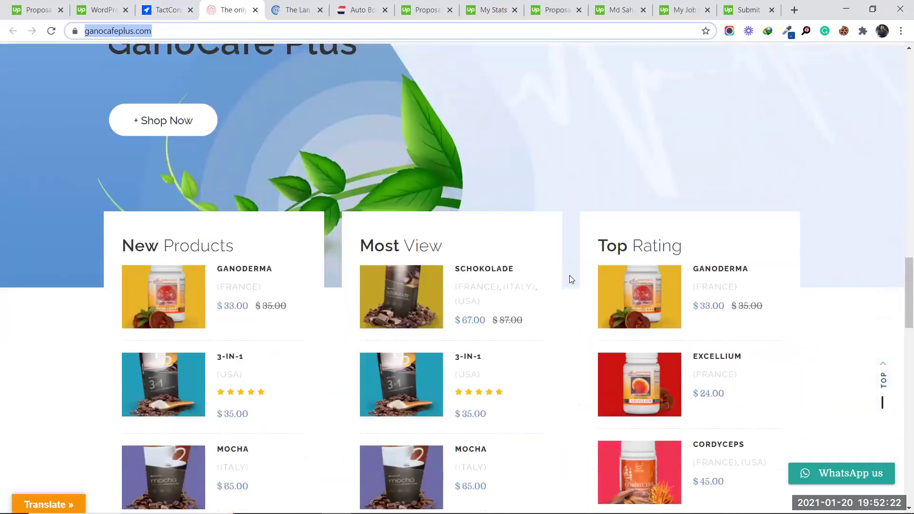
{"action": "scroll", "coordinate": [280, 288], "scroll_direction": "up", "scroll_amount": 1}
{"action": "scroll", "coordinate": [280, 289], "scroll_direction": "up", "scroll_amount": 4}
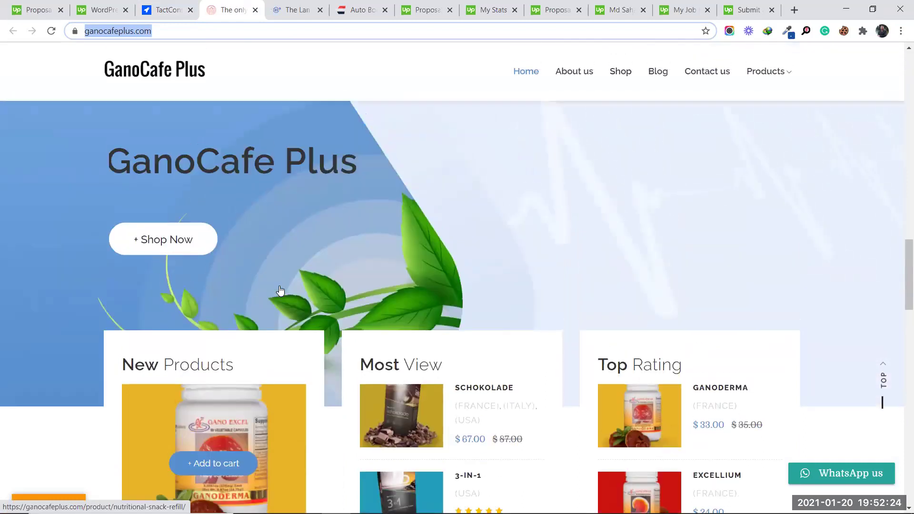
{"action": "scroll", "coordinate": [463, 294], "scroll_direction": "down", "scroll_amount": 4}
{"action": "scroll", "coordinate": [476, 322], "scroll_direction": "down", "scroll_amount": 1}
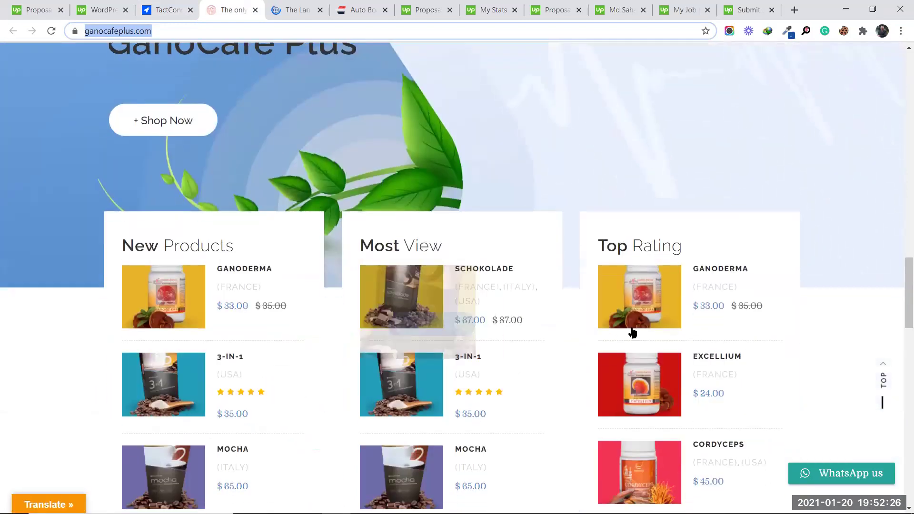
{"action": "scroll", "coordinate": [425, 309], "scroll_direction": "down", "scroll_amount": 8}
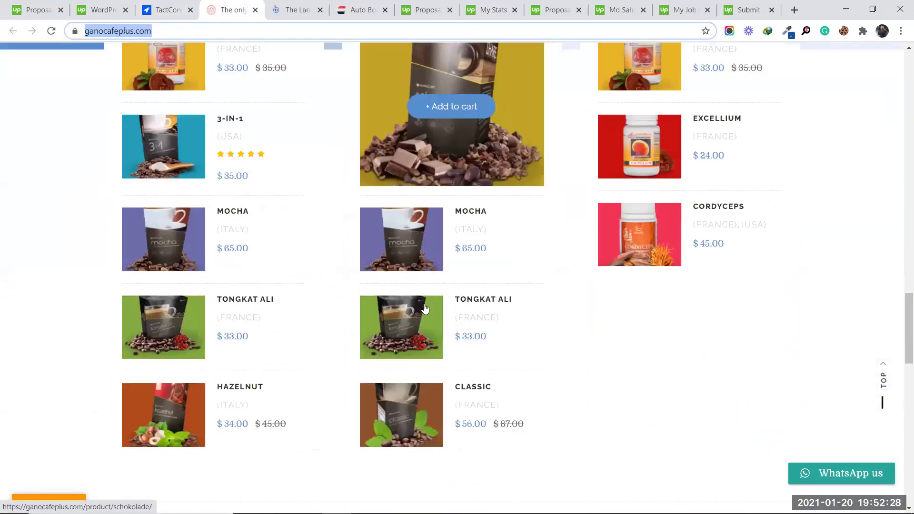
- Share the ganocafeplus.com link and the thelanguagedoctors.org/tld-interpret-manager/ link in the Facebook group chat in Brave
{"action": "left_click", "coordinate": [365, 502]}
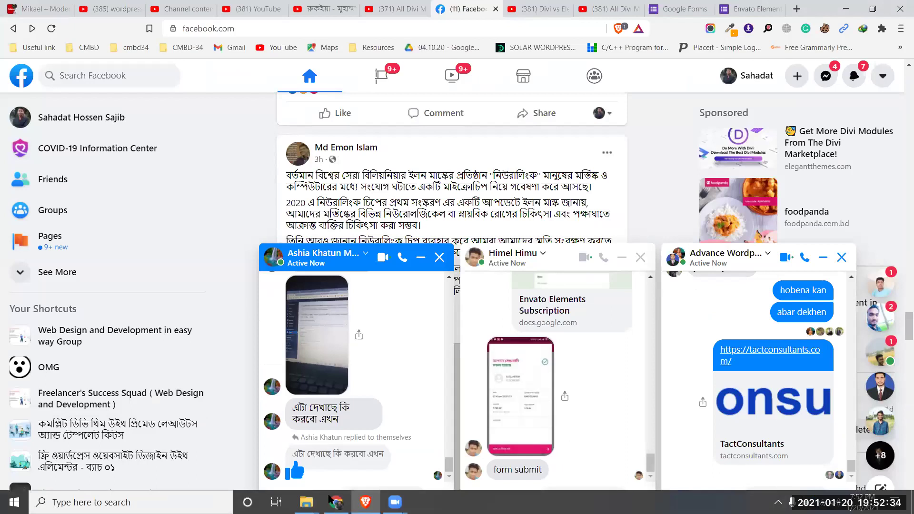
{"action": "left_click", "coordinate": [339, 500]}
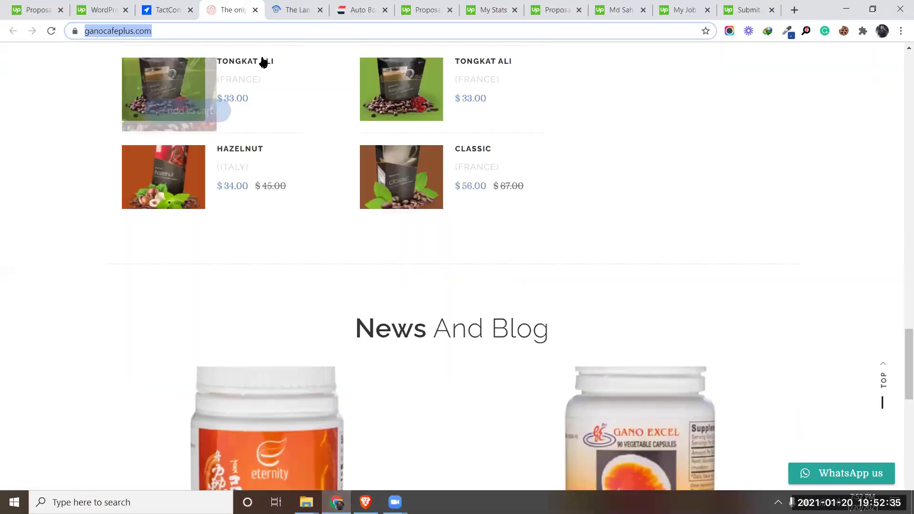
{"action": "left_click", "coordinate": [288, 9]}
{"action": "left_click", "coordinate": [288, 30]}
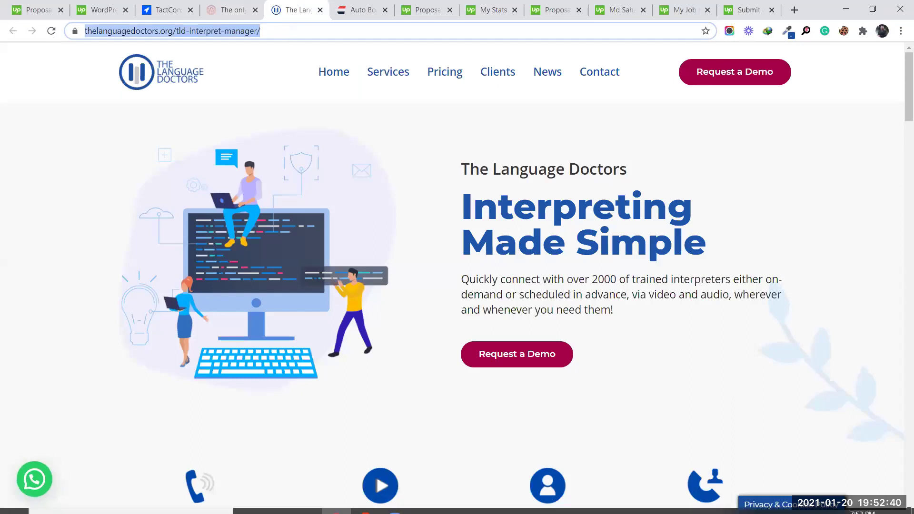
{"action": "left_click", "coordinate": [366, 502]}
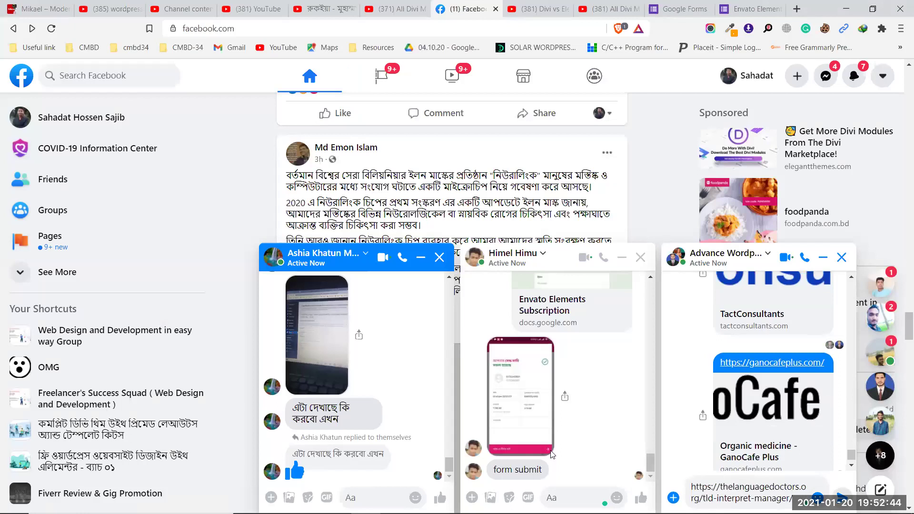
{"action": "left_click", "coordinate": [336, 501]}
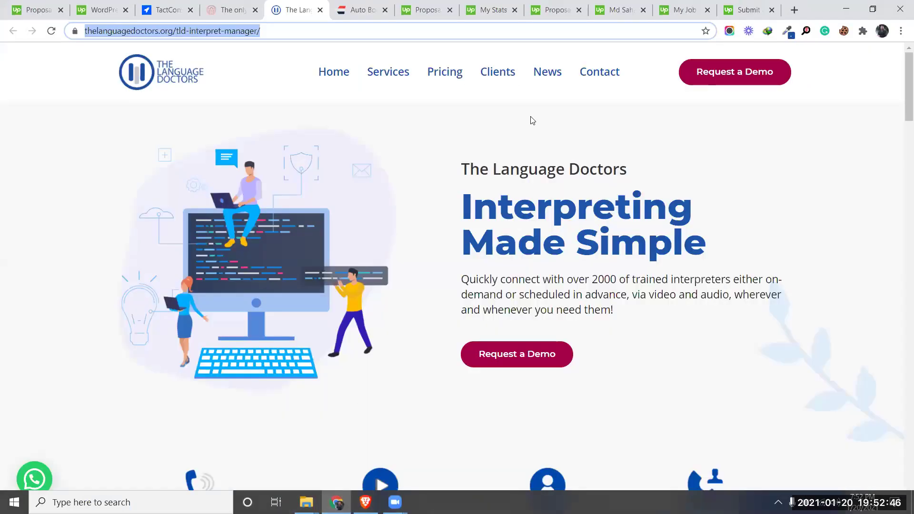
{"action": "left_click", "coordinate": [345, 9]}
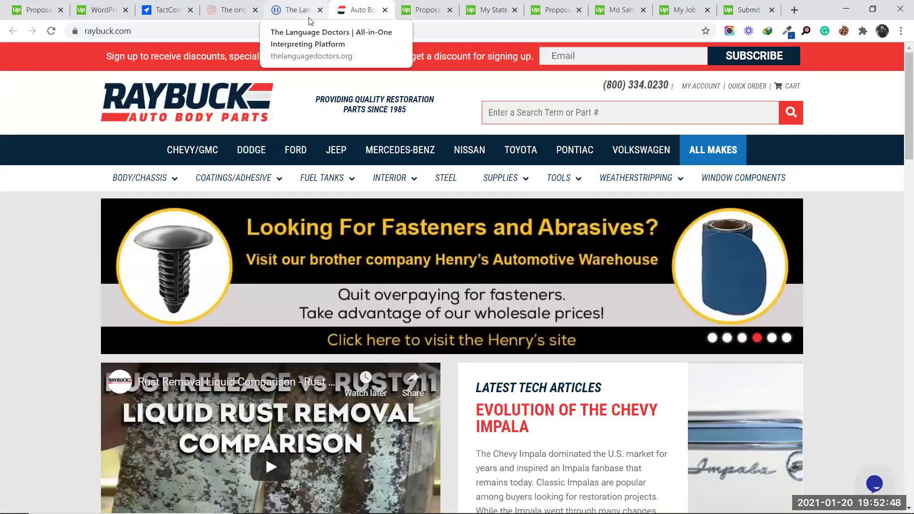
{"action": "left_click", "coordinate": [199, 27]}
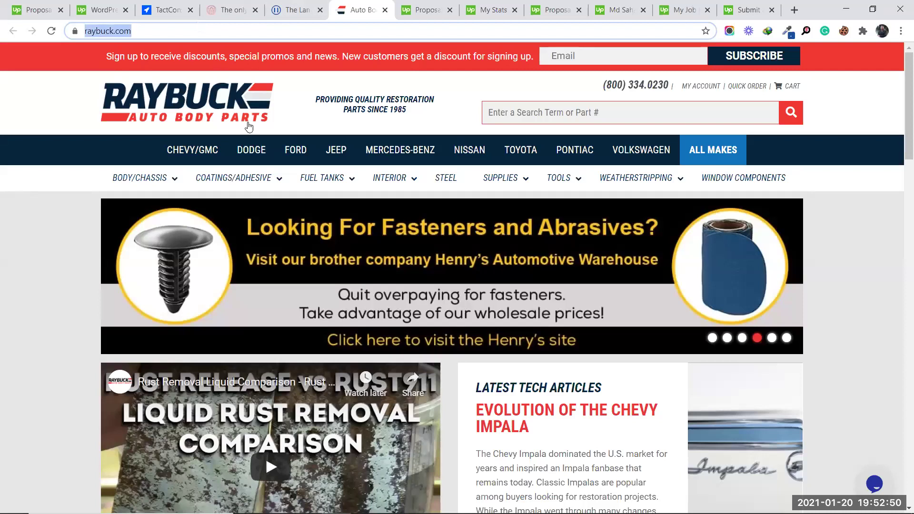
{"action": "scroll", "coordinate": [376, 299], "scroll_direction": "down", "scroll_amount": 3}
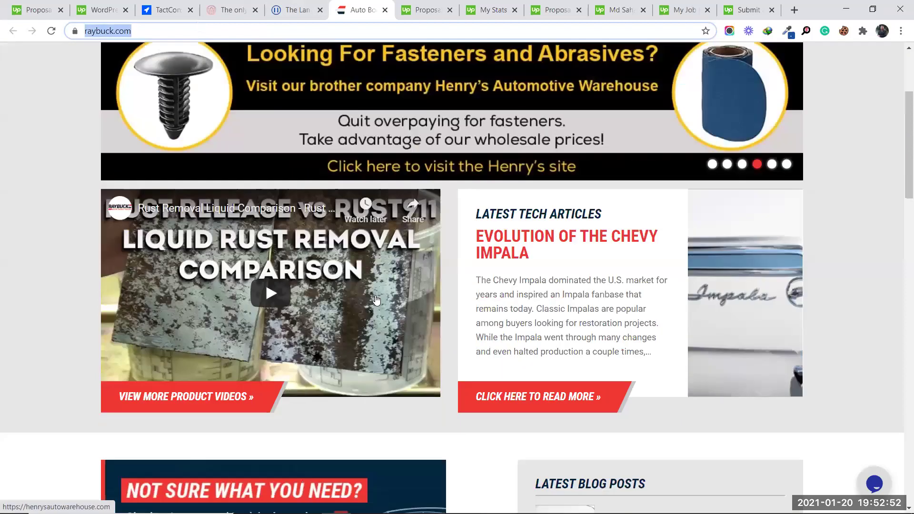
{"action": "scroll", "coordinate": [376, 299], "scroll_direction": "down", "scroll_amount": 15}
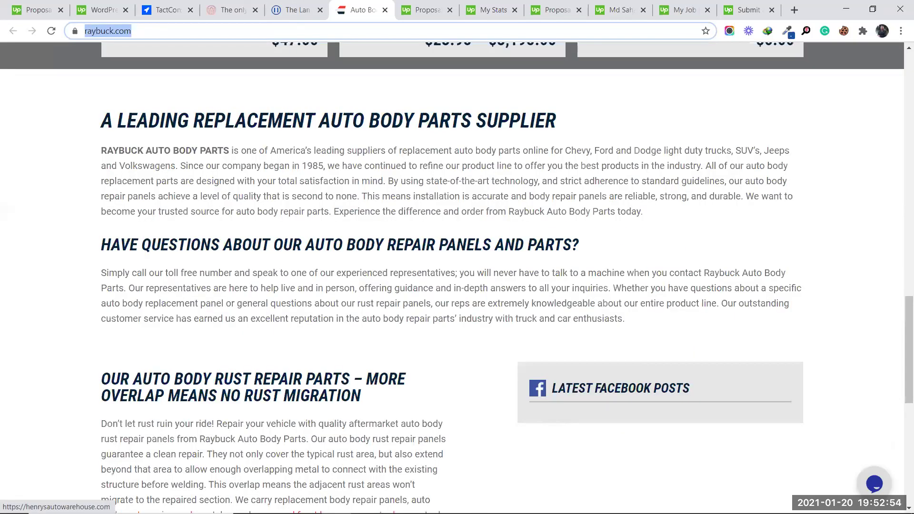
{"action": "scroll", "coordinate": [376, 298], "scroll_direction": "down", "scroll_amount": 5}
{"action": "key", "text": "alt+Tab"}
{"action": "type", "text": "https://raybuck.com/"}
{"action": "key", "text": "Return"}
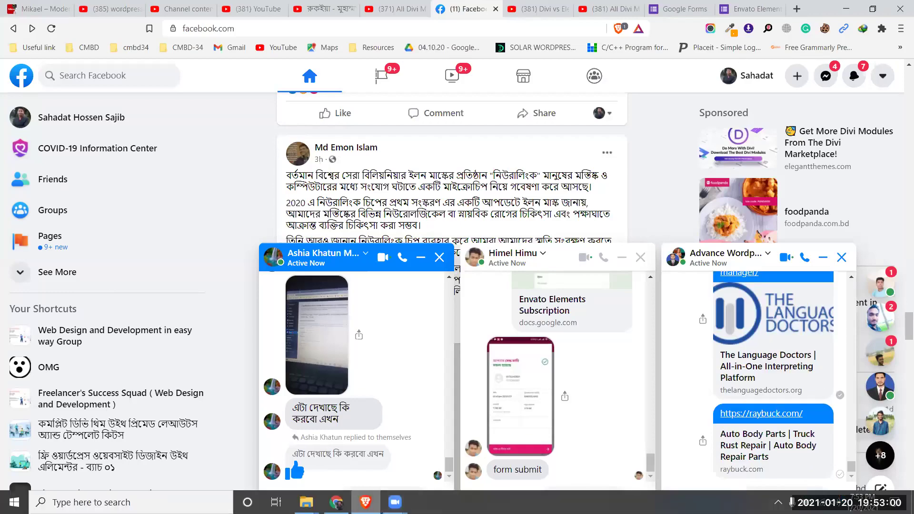
- Return to Chrome and close the four portfolio website tabs: tactconsultants.com, ganocafeplus.com, thelanguagedoctors.org and raybuck.com
{"action": "left_click", "coordinate": [336, 502]}
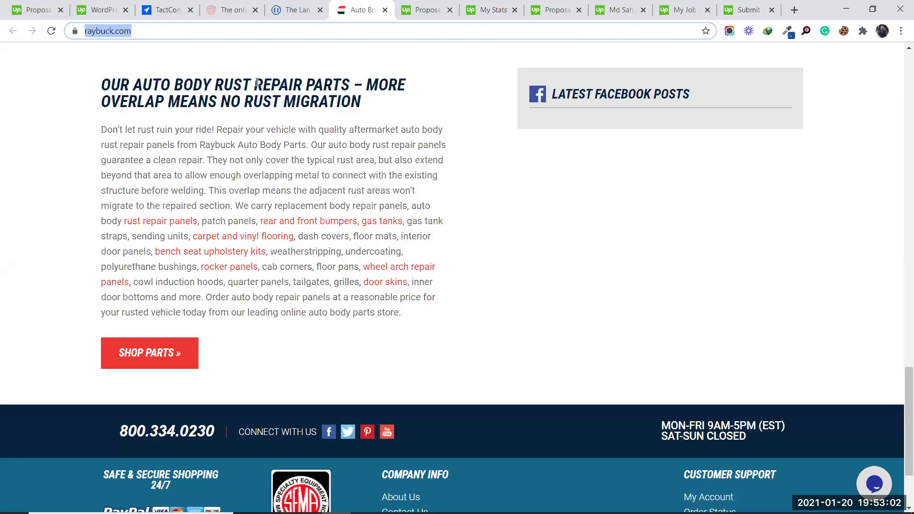
{"action": "left_click", "coordinate": [190, 10]}
{"action": "left_click", "coordinate": [190, 10]}
{"action": "left_click", "coordinate": [190, 10]}
{"action": "left_click", "coordinate": [190, 10]}
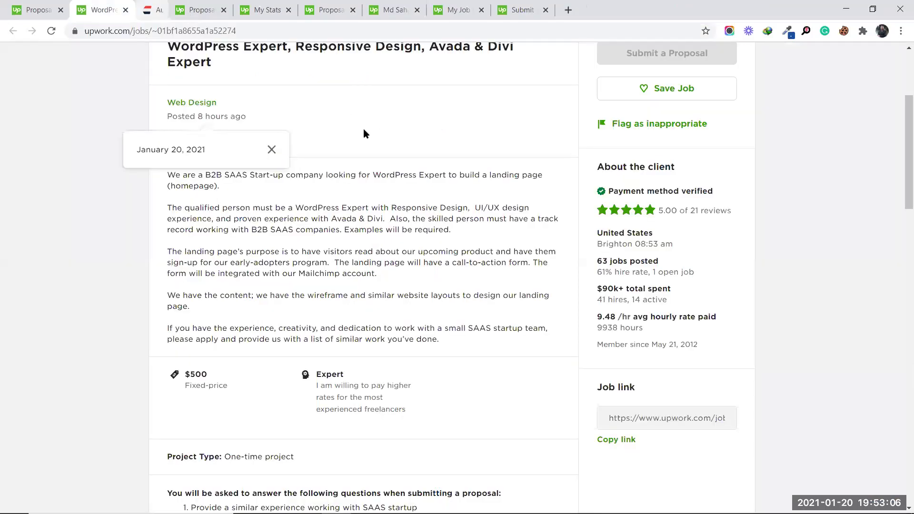
{"action": "left_click", "coordinate": [397, 177]}
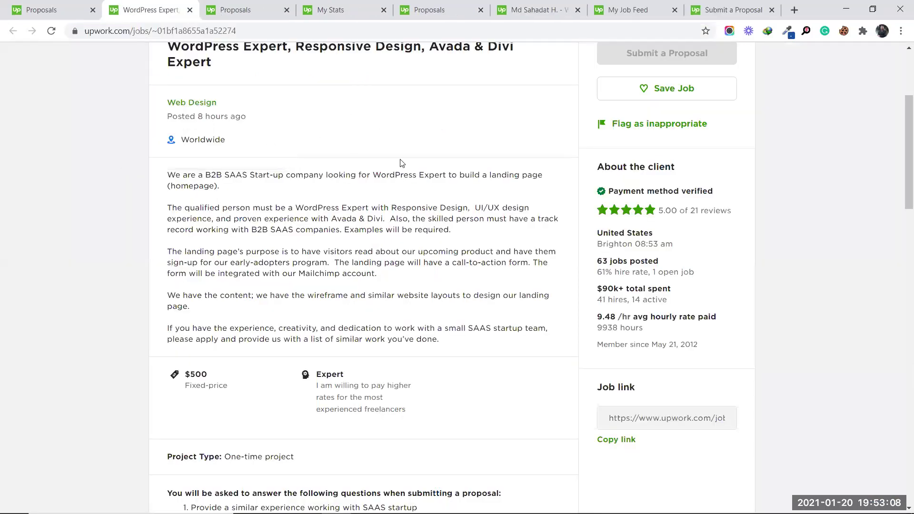
- Return to the submitted proposal's details and go through the cover letter to its closing paragraphs and screening question answers
{"action": "scroll", "coordinate": [401, 164], "scroll_direction": "up", "scroll_amount": 4}
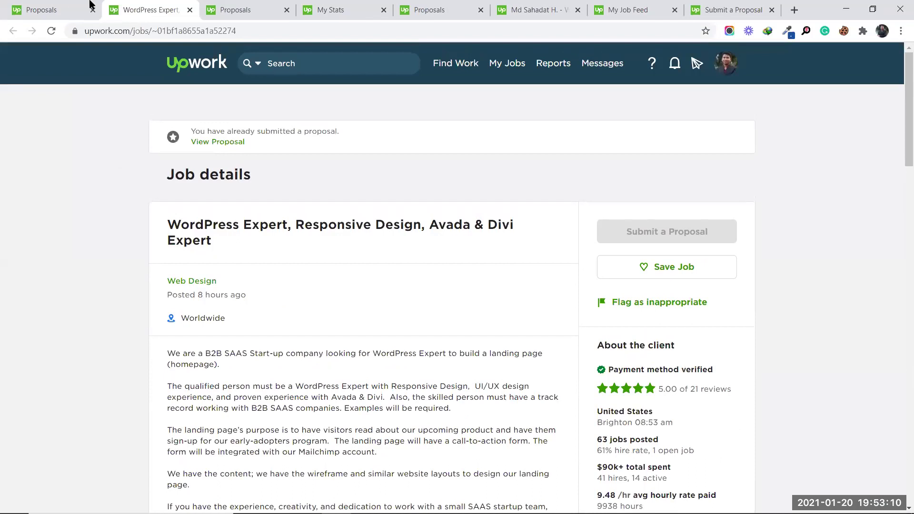
{"action": "left_click", "coordinate": [61, 9]}
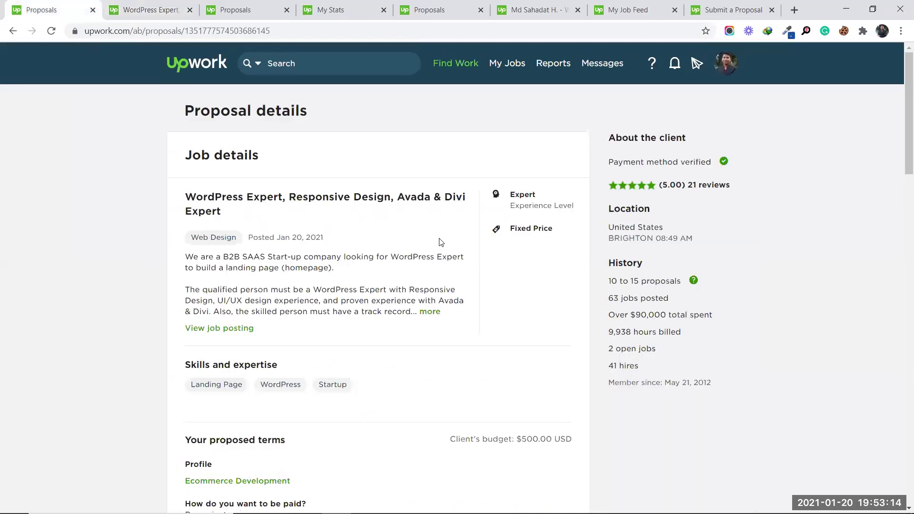
{"action": "scroll", "coordinate": [438, 240], "scroll_direction": "down", "scroll_amount": 12}
{"action": "scroll", "coordinate": [386, 367], "scroll_direction": "up", "scroll_amount": 3}
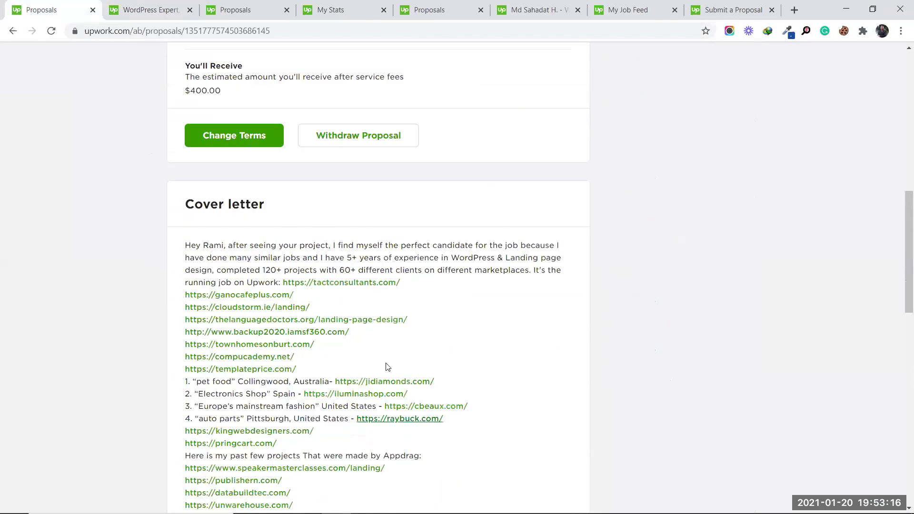
{"action": "scroll", "coordinate": [342, 257], "scroll_direction": "down", "scroll_amount": 10}
{"action": "scroll", "coordinate": [342, 257], "scroll_direction": "down", "scroll_amount": 1}
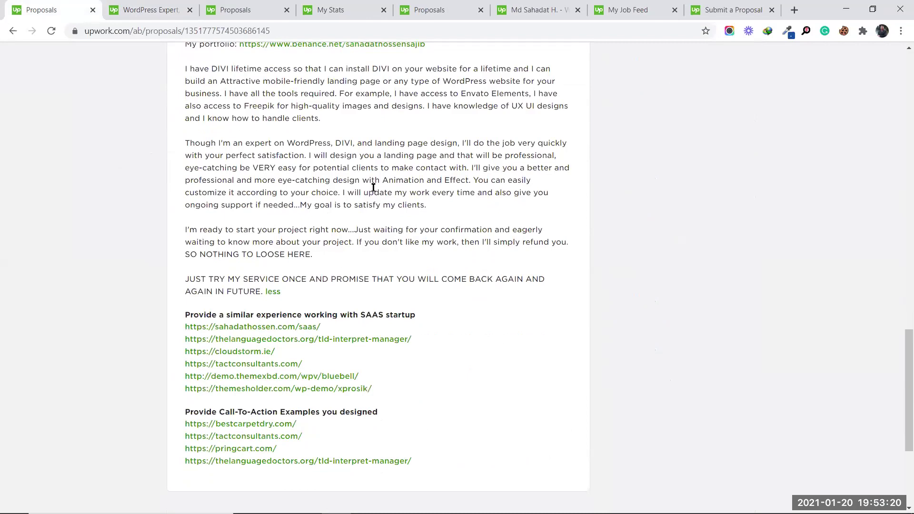
- Highlight the cover letter phrases on DIVI lifetime access, the mobile-friendly landing page, Envato Elements, Freepik images and UX UI knowledge while reading them
{"action": "left_click_drag", "start_coordinate": [223, 69], "coordinate": [283, 69]}
{"action": "left_click", "coordinate": [379, 64]}
{"action": "left_click_drag", "start_coordinate": [371, 67], "coordinate": [486, 67]}
{"action": "left_click", "coordinate": [497, 64]}
{"action": "left_click_drag", "start_coordinate": [229, 81], "coordinate": [353, 80]}
{"action": "left_click", "coordinate": [351, 79]}
{"action": "left_click_drag", "start_coordinate": [465, 92], "coordinate": [486, 97]}
{"action": "left_click", "coordinate": [286, 102]}
{"action": "left_click_drag", "start_coordinate": [249, 106], "coordinate": [418, 106]}
{"action": "left_click", "coordinate": [285, 105]}
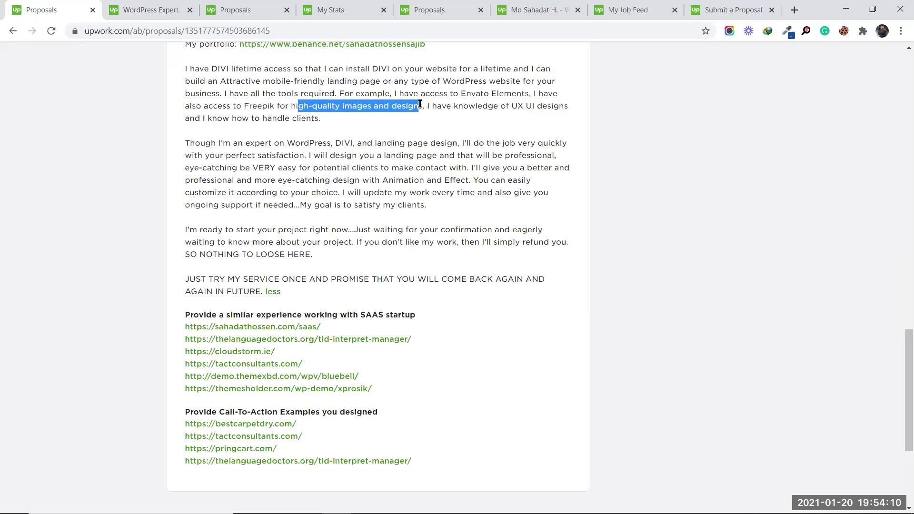
{"action": "left_click", "coordinate": [222, 104]}
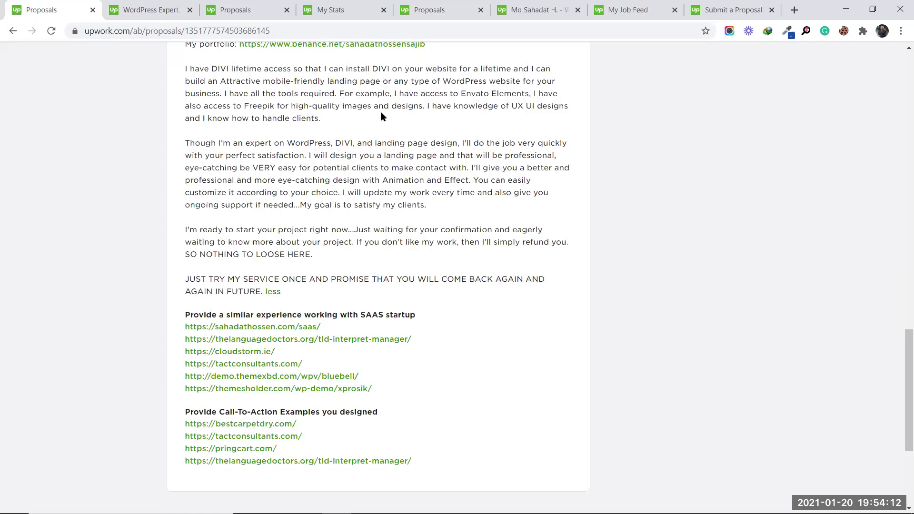
{"action": "left_click_drag", "start_coordinate": [500, 107], "coordinate": [380, 117]}
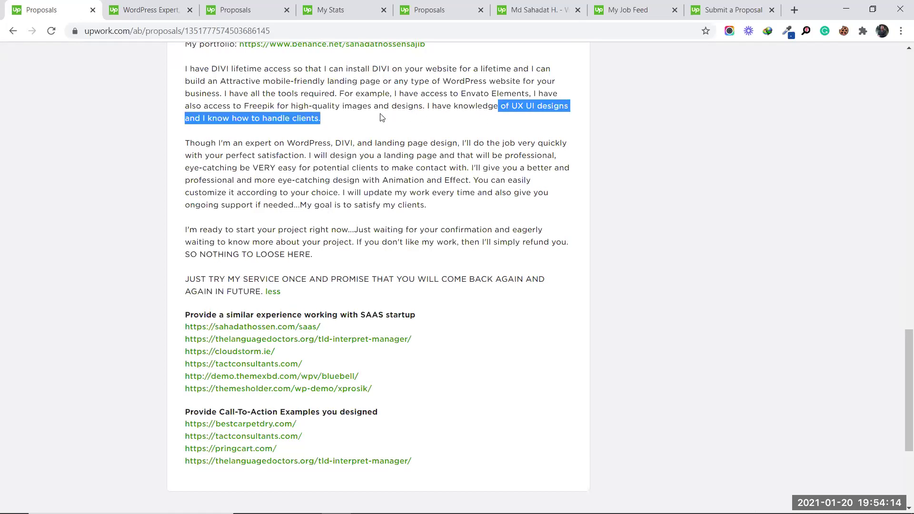
{"action": "left_click", "coordinate": [377, 110]}
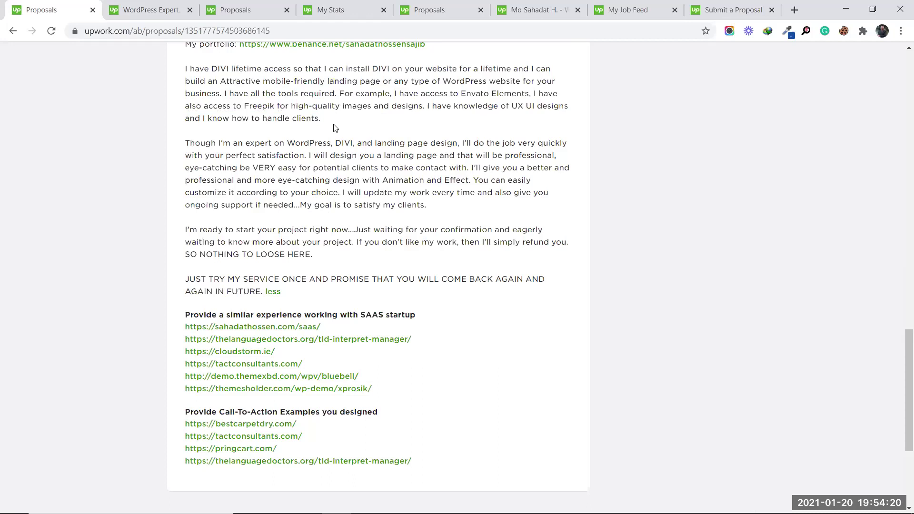
- Highlight the cover letter's phrases on WordPress and DIVI expertise and its paragraphs through the project-start and refund offer while reading them
{"action": "scroll", "coordinate": [333, 127], "scroll_direction": "down", "scroll_amount": 1}
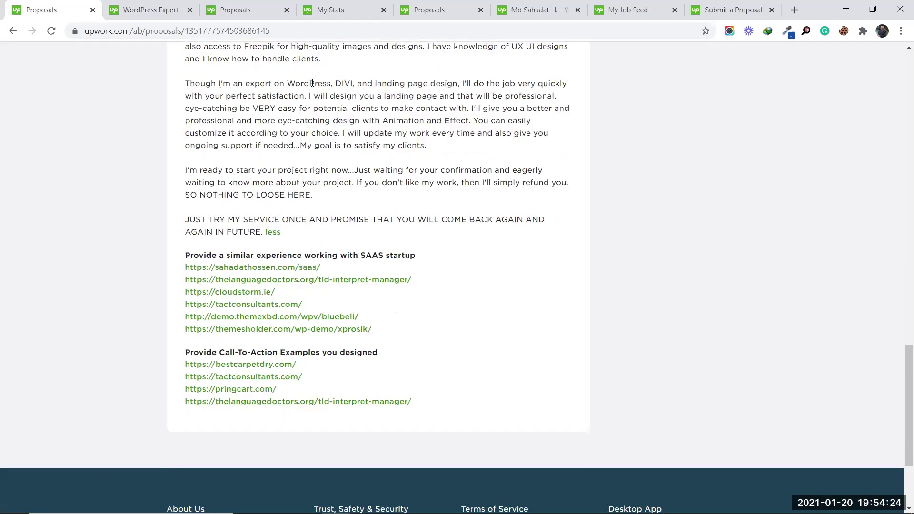
{"action": "left_click_drag", "start_coordinate": [307, 84], "coordinate": [367, 85]}
{"action": "left_click", "coordinate": [450, 83]}
{"action": "left_click_drag", "start_coordinate": [191, 84], "coordinate": [363, 189]}
{"action": "left_click", "coordinate": [399, 170]}
- Highlight the cover letter's whole DIVI lifetime access paragraph and look back over the portfolio links and opening greeting
{"action": "scroll", "coordinate": [436, 220], "scroll_direction": "up", "scroll_amount": 2}
{"action": "scroll", "coordinate": [173, 130], "scroll_direction": "up", "scroll_amount": 1}
{"action": "left_click_drag", "start_coordinate": [181, 128], "coordinate": [340, 179]}
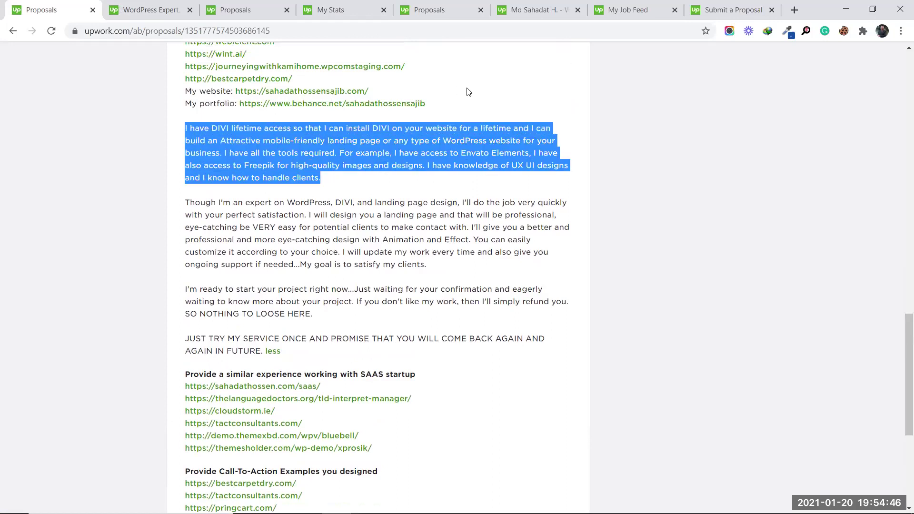
{"action": "scroll", "coordinate": [468, 91], "scroll_direction": "down", "scroll_amount": 1}
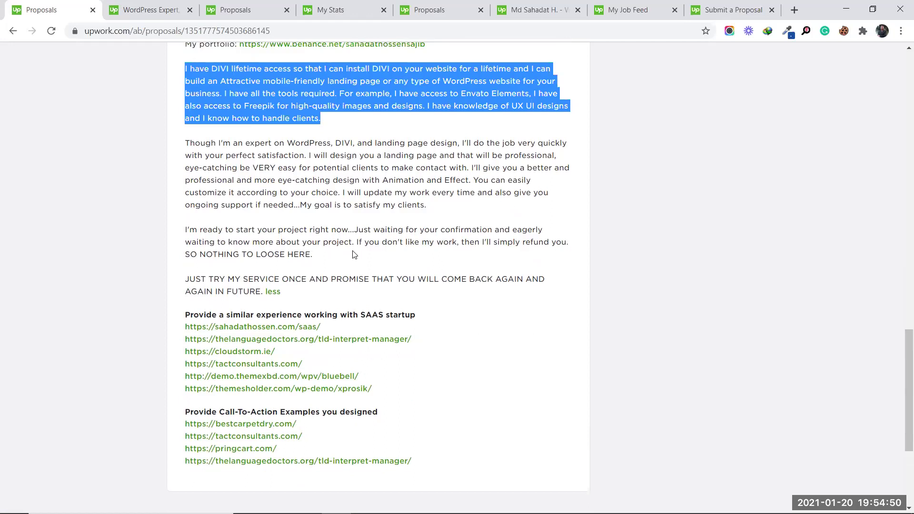
{"action": "scroll", "coordinate": [339, 255], "scroll_direction": "up", "scroll_amount": 6}
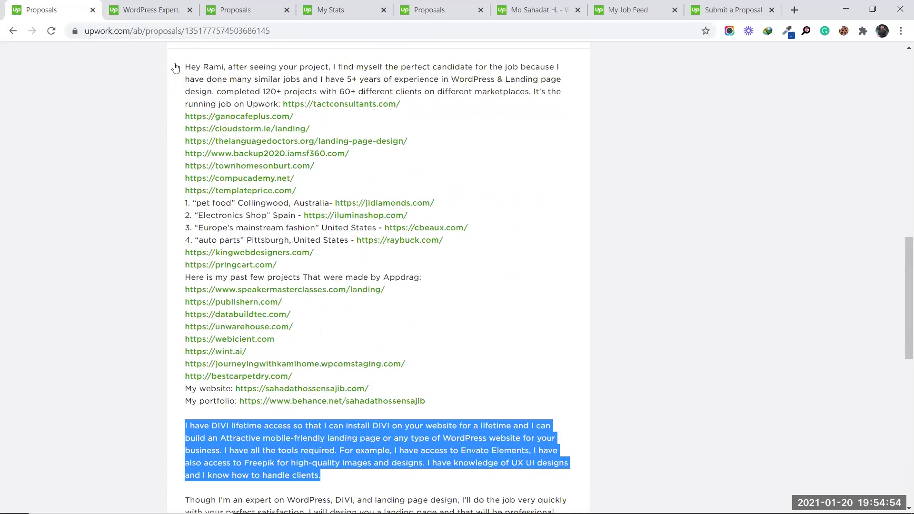
- Leave the proposal for the Find Work job feed, look over the Find Work options, and open the My Jobs page
{"action": "key", "text": "F5"}
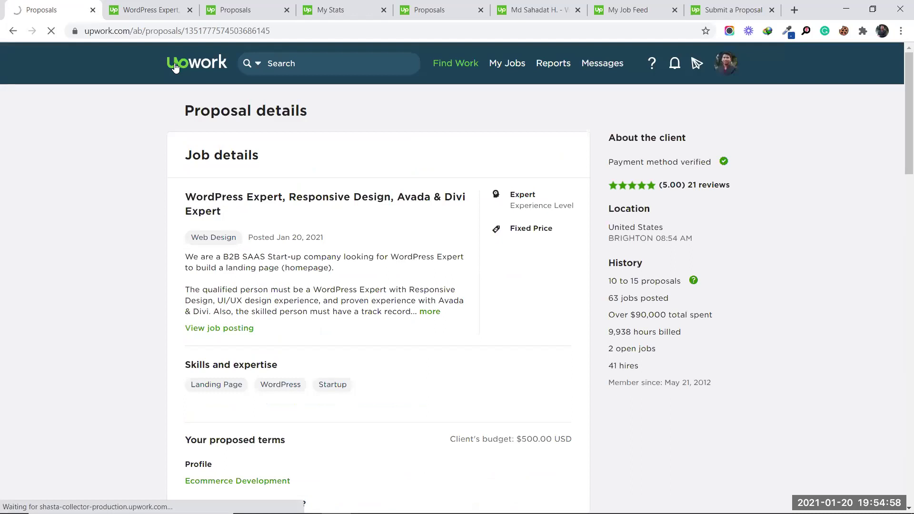
{"action": "left_click", "coordinate": [175, 67]}
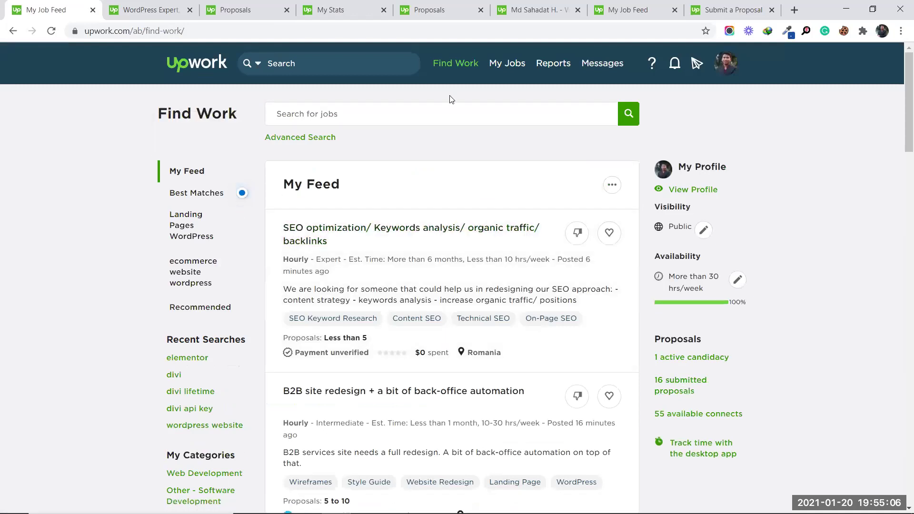
{"action": "mouse_move", "coordinate": [445, 64]}
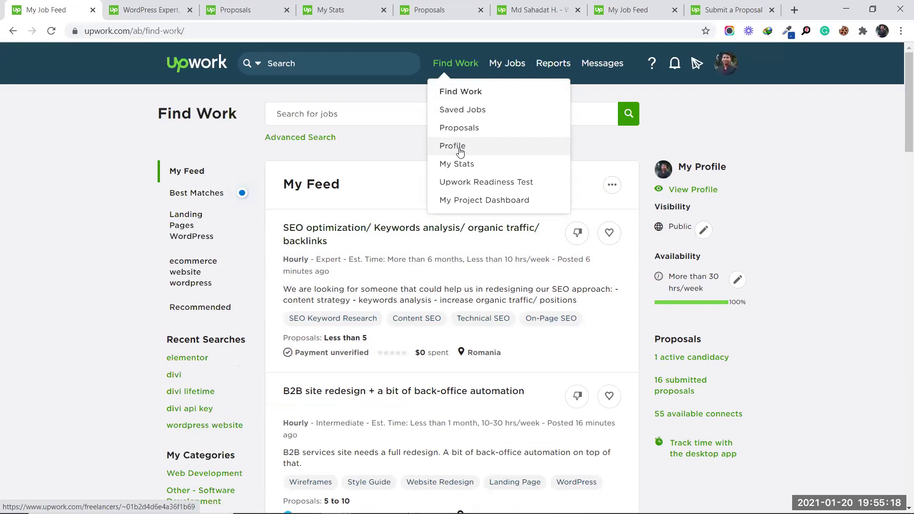
{"action": "mouse_move", "coordinate": [510, 69]}
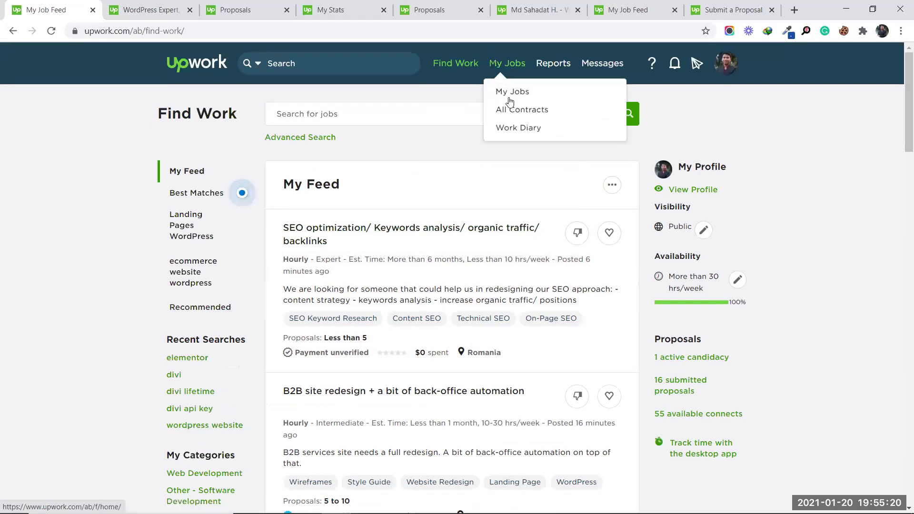
{"action": "left_click", "coordinate": [507, 65]}
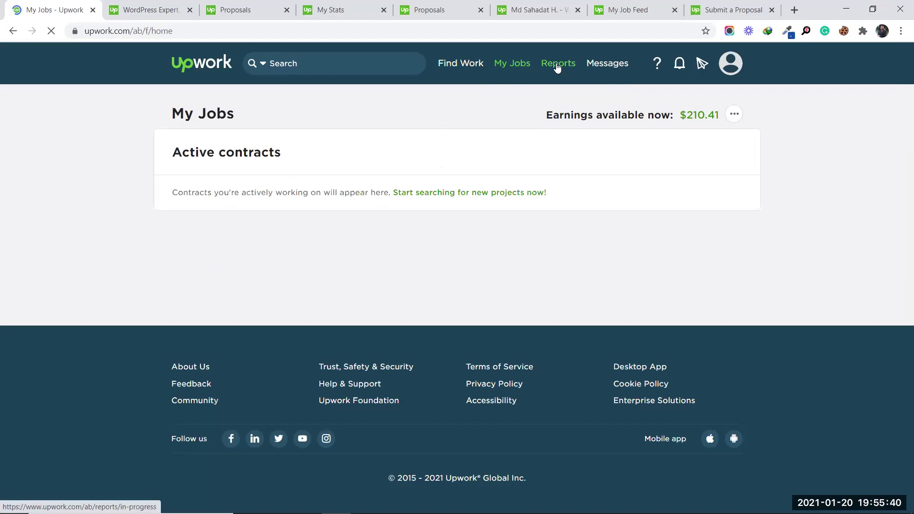
- Open the earnings reports and examine the Work in progress, In review, Pending and Available amounts
{"action": "left_click", "coordinate": [557, 67]}
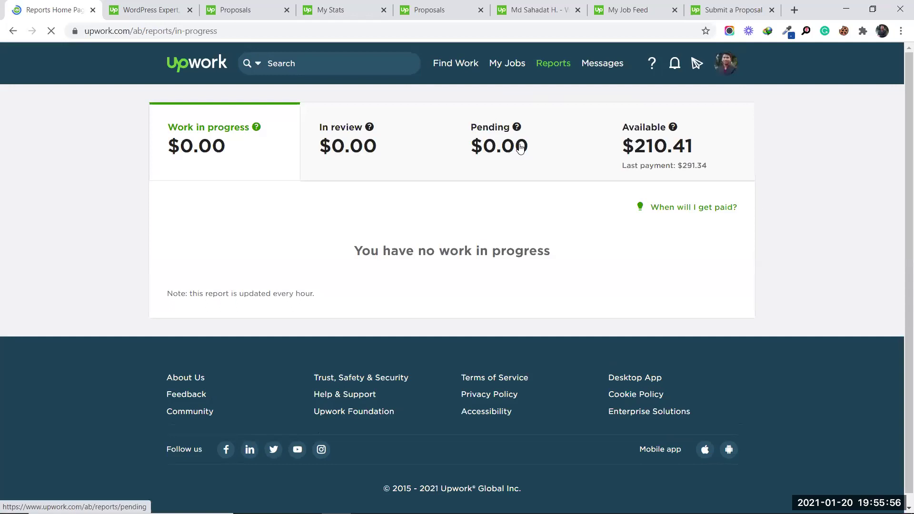
{"action": "mouse_move", "coordinate": [247, 142]}
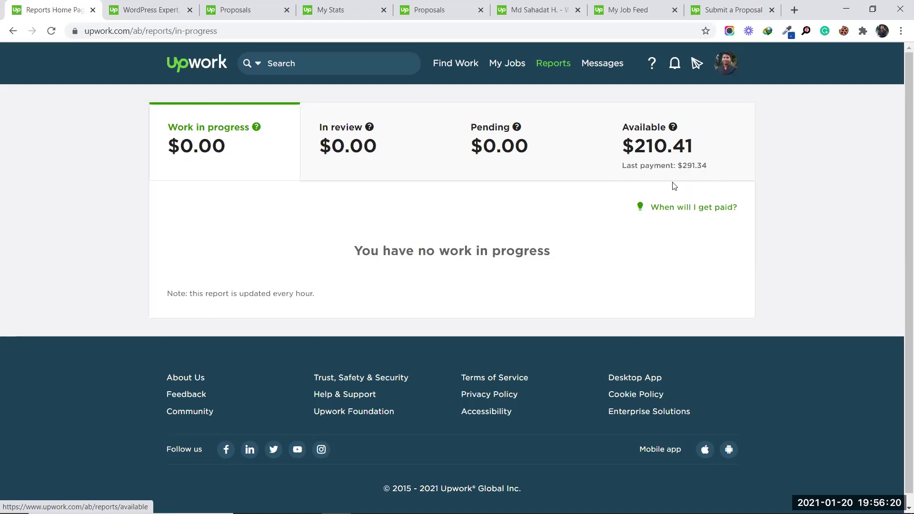
{"action": "mouse_move", "coordinate": [634, 133]}
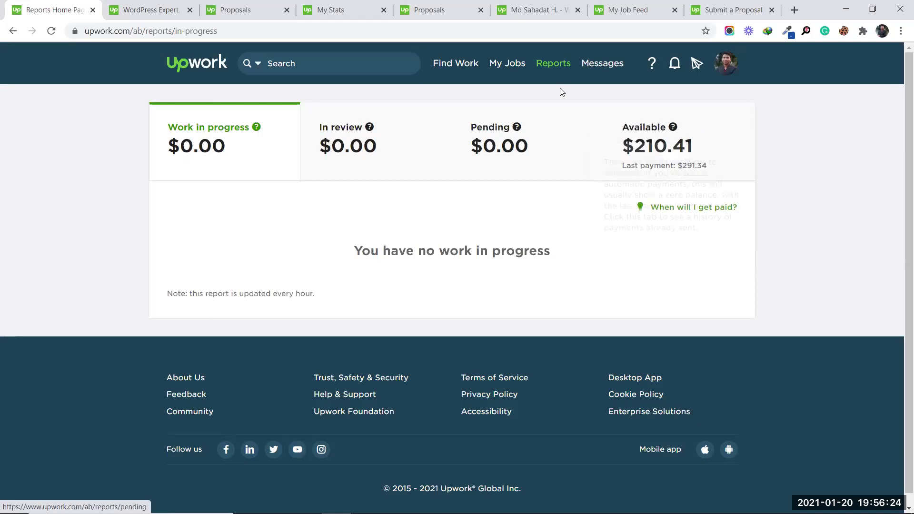
- Open the Connects History report and examine the available balance and the Connects spent on each job application
{"action": "mouse_move", "coordinate": [554, 67]}
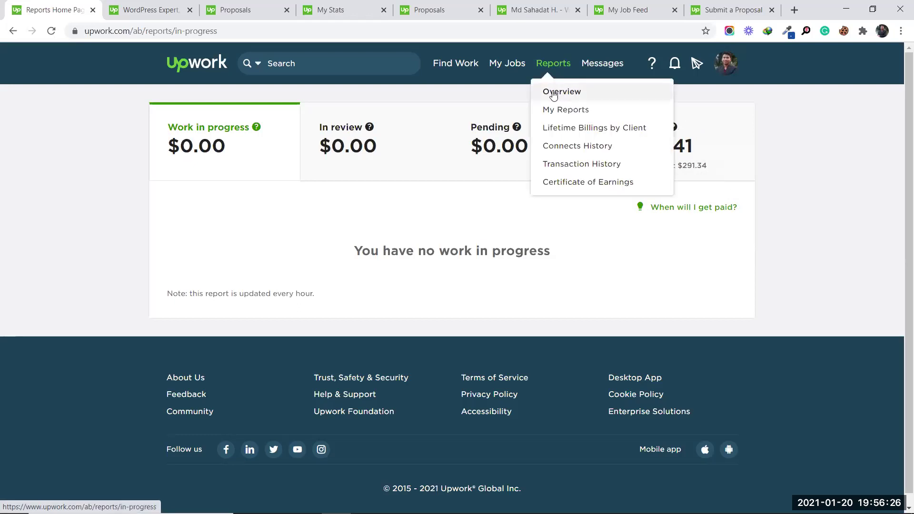
{"action": "left_click", "coordinate": [572, 149]}
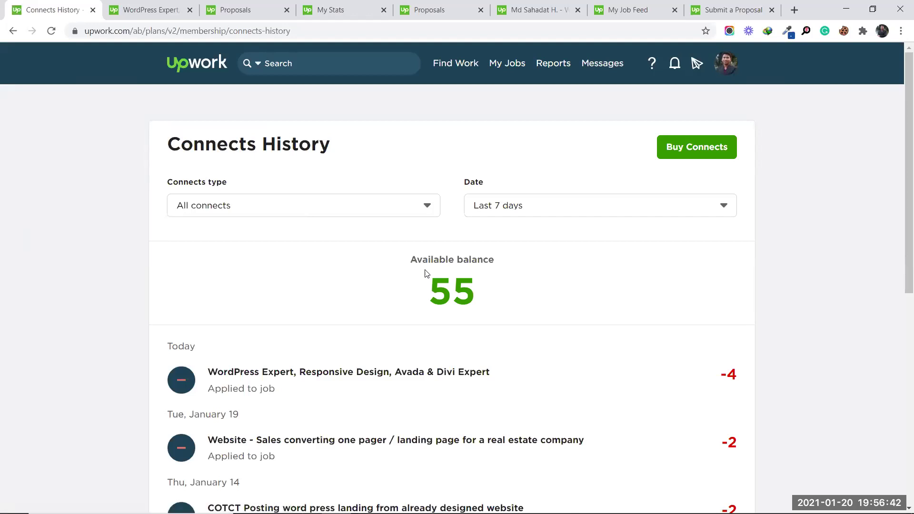
{"action": "scroll", "coordinate": [364, 359], "scroll_direction": "down", "scroll_amount": 1}
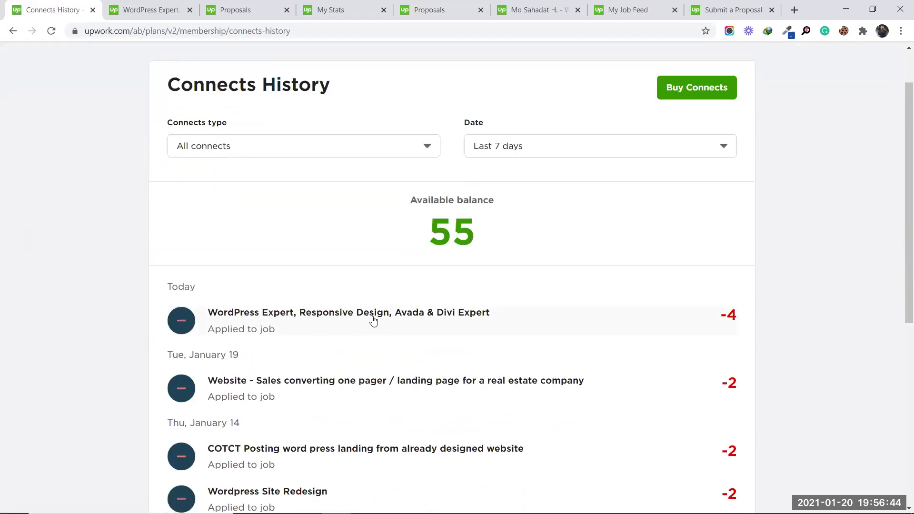
{"action": "scroll", "coordinate": [329, 328], "scroll_direction": "down", "scroll_amount": 1}
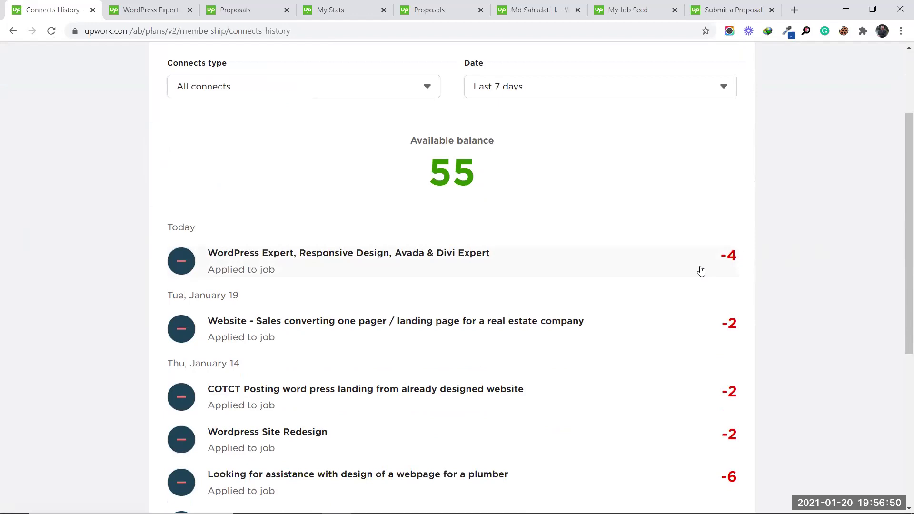
{"action": "scroll", "coordinate": [727, 268], "scroll_direction": "down", "scroll_amount": 1}
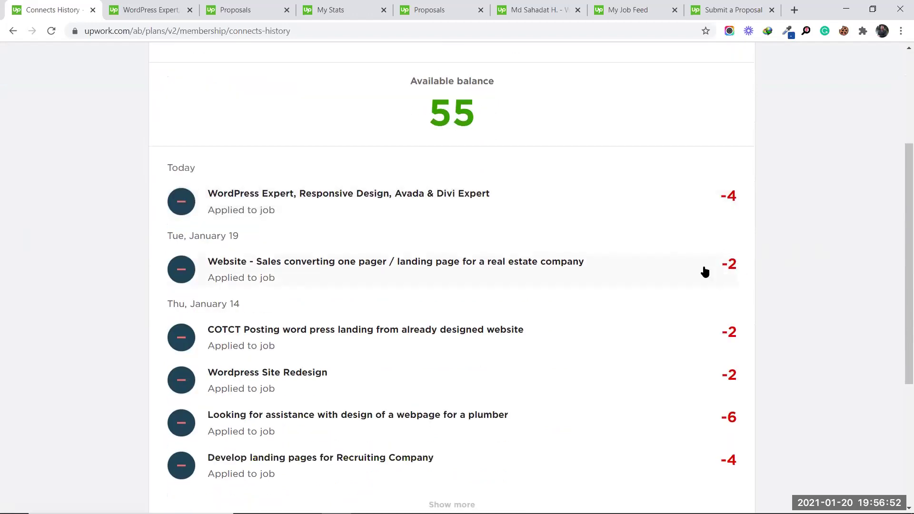
{"action": "scroll", "coordinate": [721, 266], "scroll_direction": "down", "scroll_amount": 2}
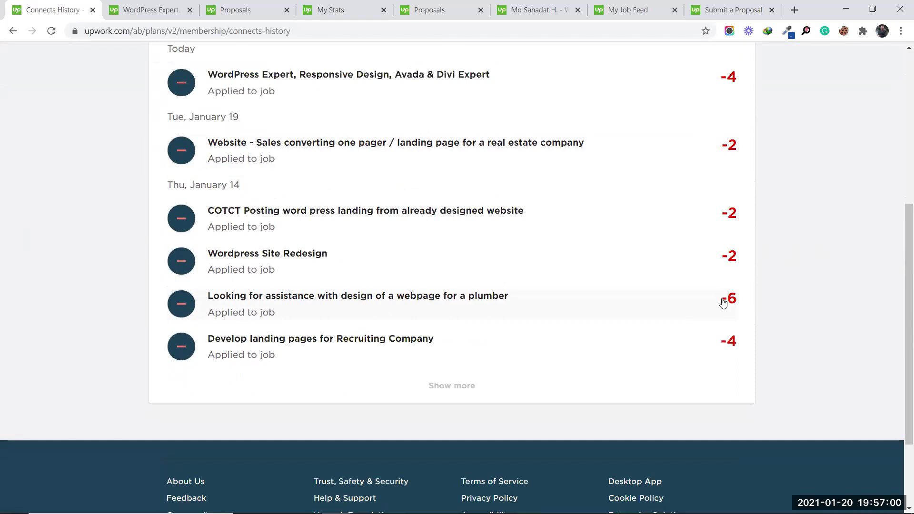
{"action": "scroll", "coordinate": [721, 302], "scroll_direction": "up", "scroll_amount": 3}
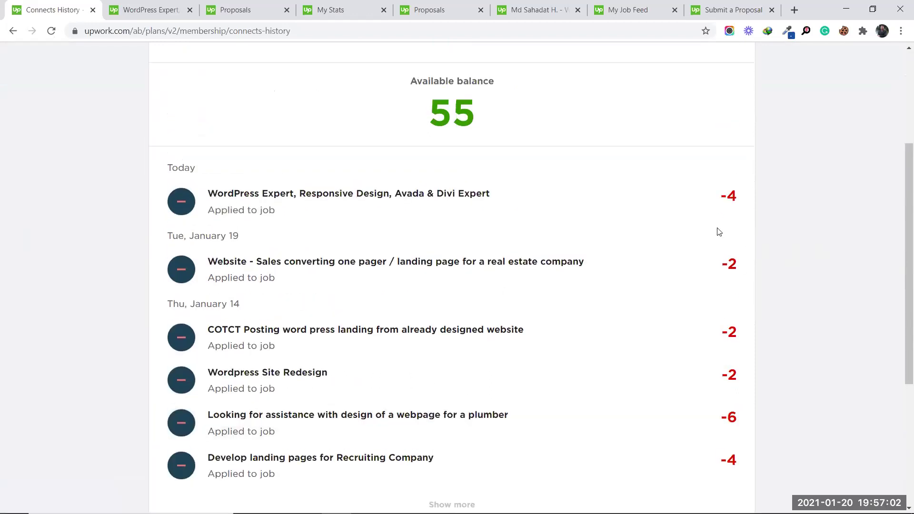
{"action": "scroll", "coordinate": [718, 230], "scroll_direction": "up", "scroll_amount": 4}
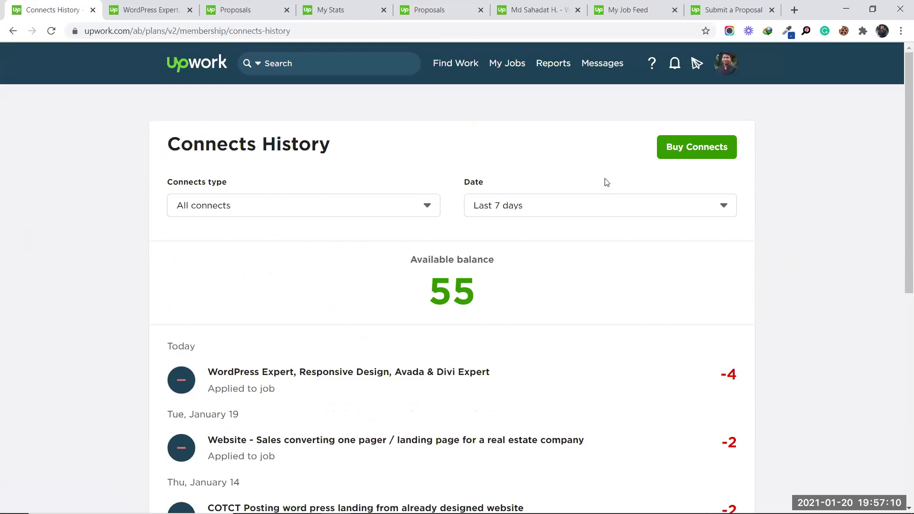
- Preview the 80 for $12 bundle on the Buy Connects page, check its purchase terms, and return to the job feed without buying
{"action": "left_click", "coordinate": [693, 151]}
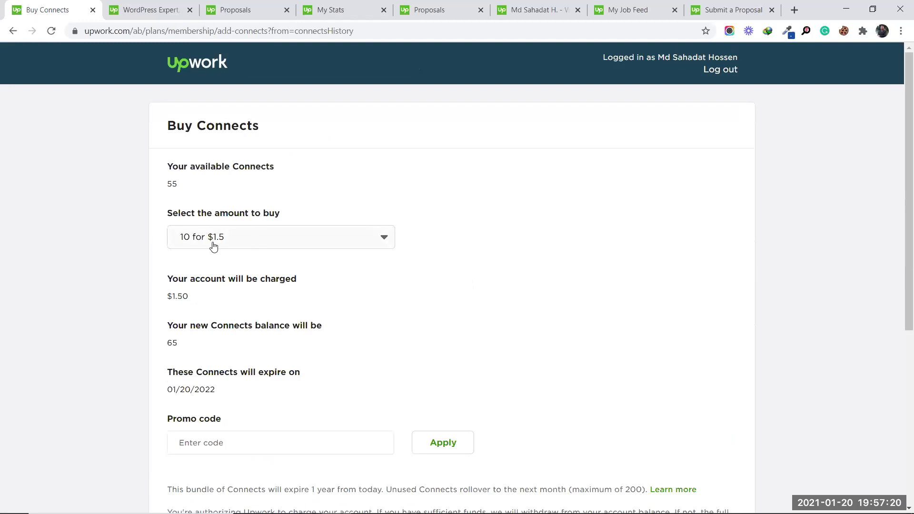
{"action": "left_click", "coordinate": [246, 243]}
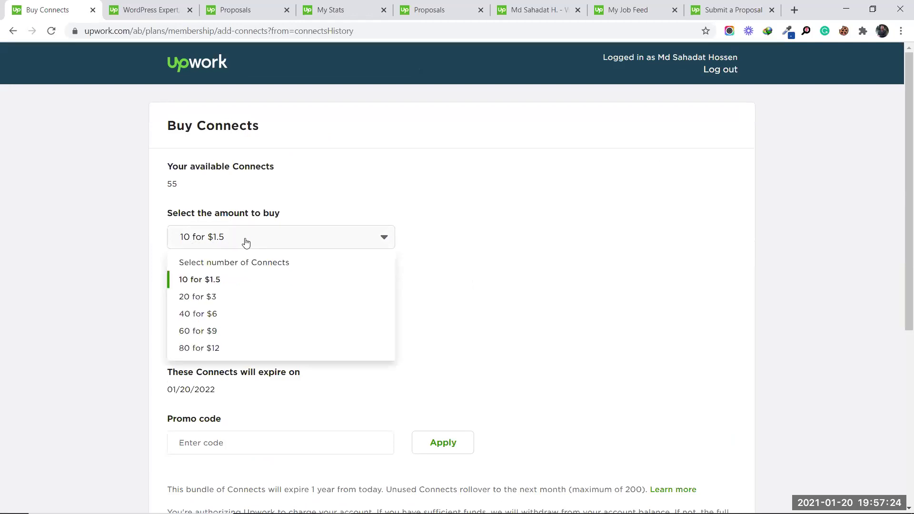
{"action": "left_click", "coordinate": [218, 350]}
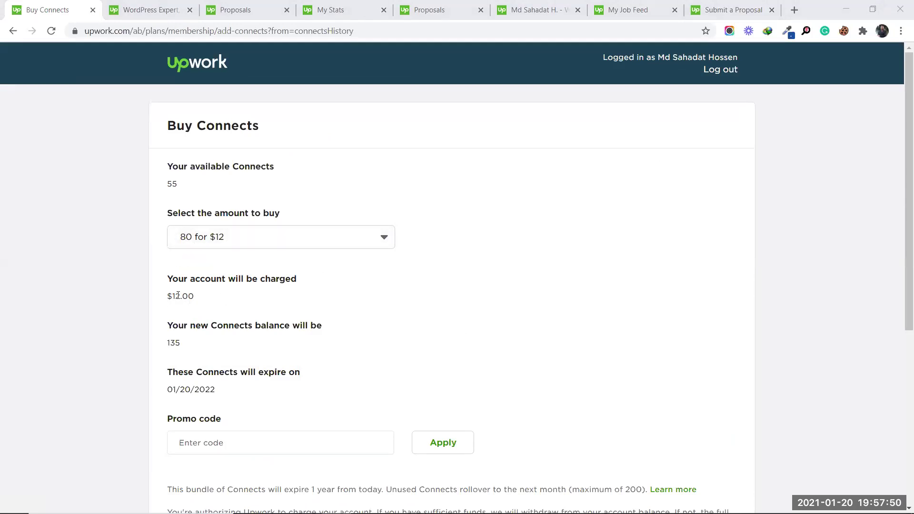
{"action": "scroll", "coordinate": [361, 299], "scroll_direction": "down", "scroll_amount": 1}
{"action": "scroll", "coordinate": [362, 300], "scroll_direction": "down", "scroll_amount": 5}
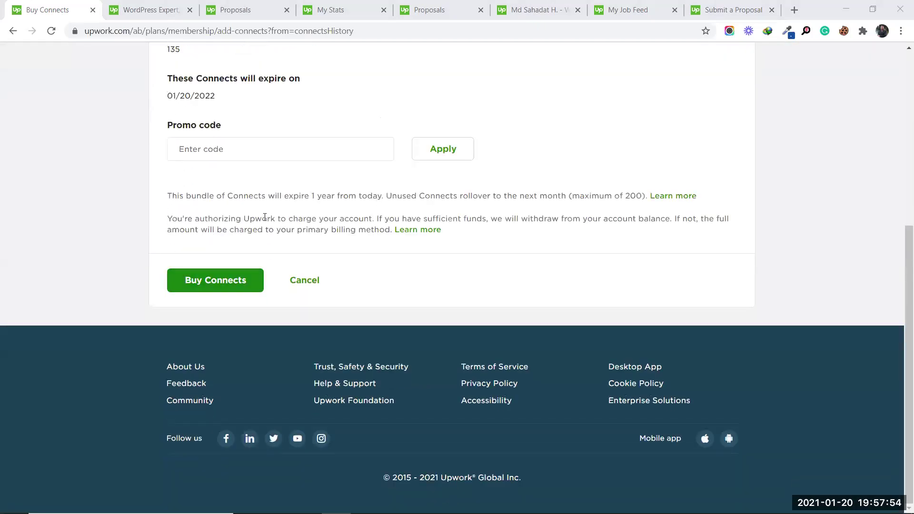
{"action": "scroll", "coordinate": [264, 228], "scroll_direction": "up", "scroll_amount": 5}
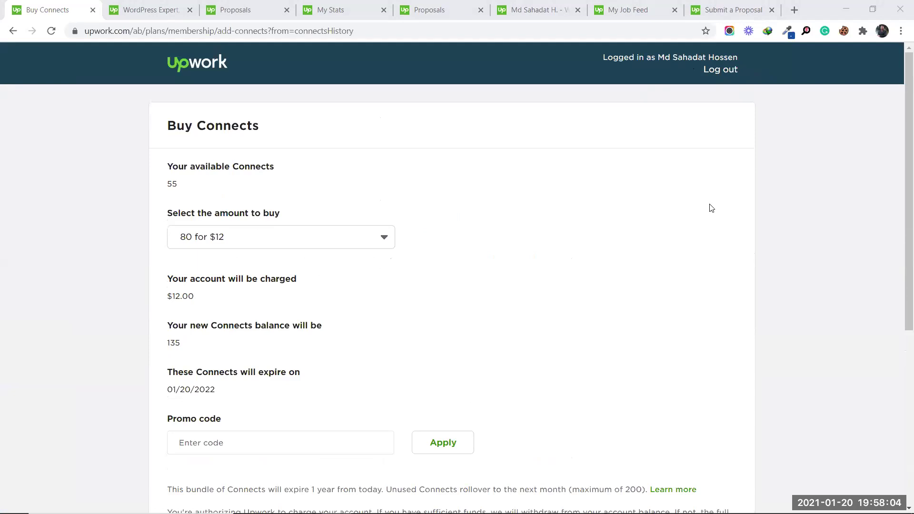
{"action": "left_click", "coordinate": [177, 67]}
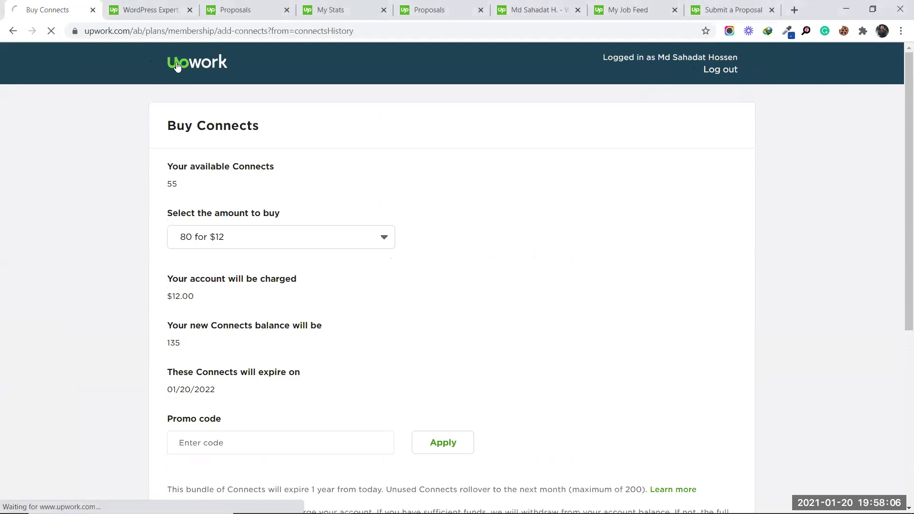
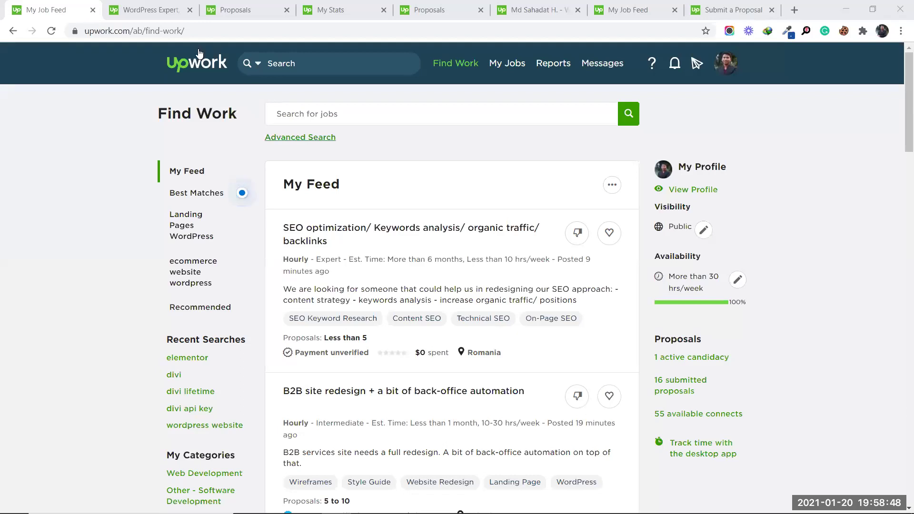
{"action": "left_click", "coordinate": [143, 9]}
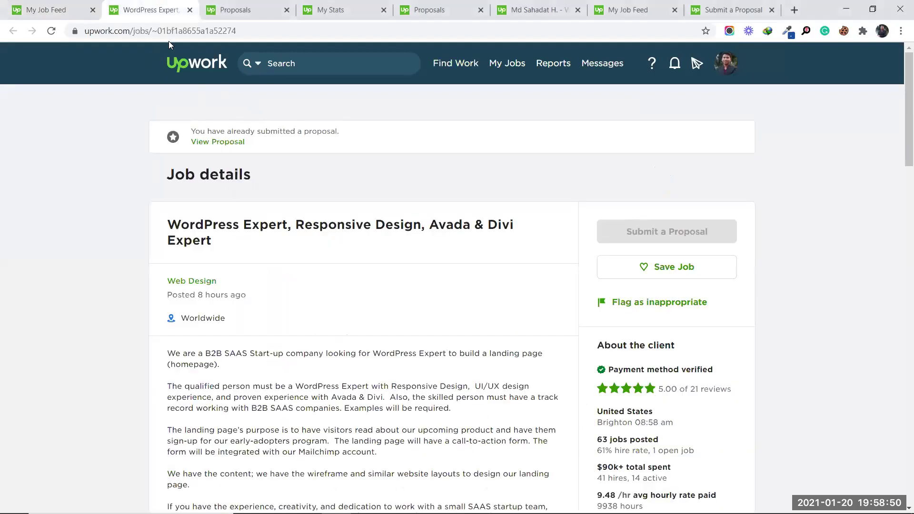
{"action": "left_click", "coordinate": [43, 8]}
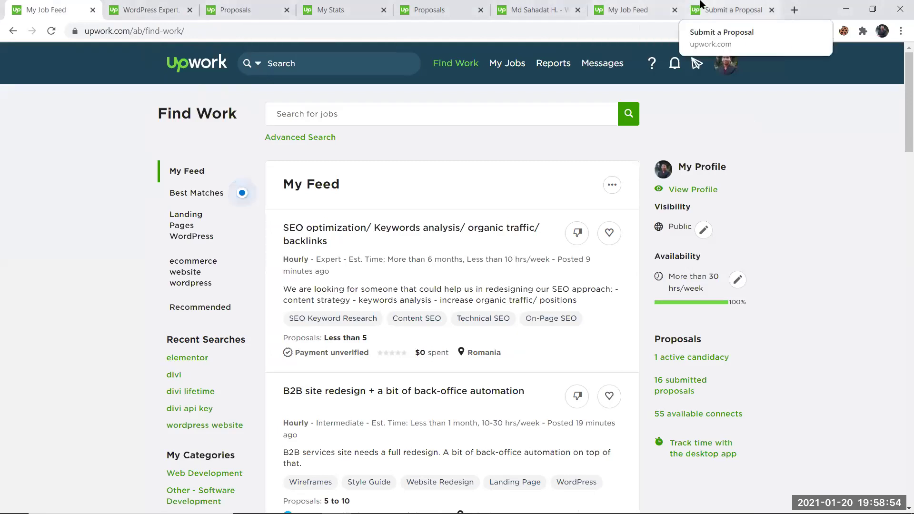
{"action": "left_click", "coordinate": [639, 11]}
{"action": "left_click", "coordinate": [549, 11]}
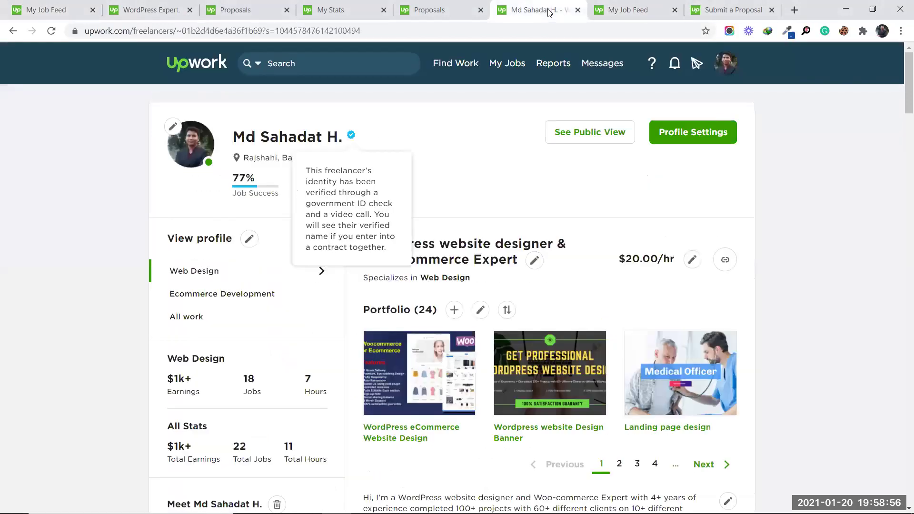
{"action": "left_click", "coordinate": [10, 10]}
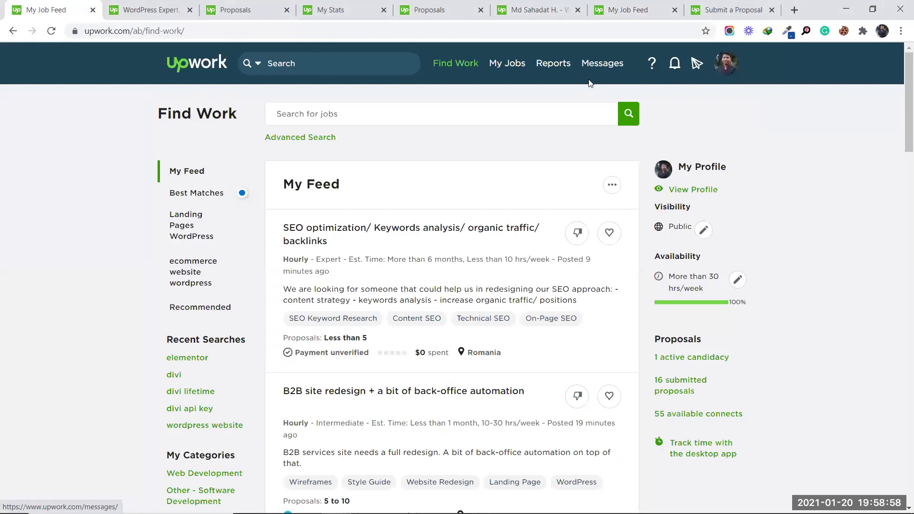
- Look at the earnings overview in Reports again and reopen the Connects History
{"action": "mouse_move", "coordinate": [562, 75]}
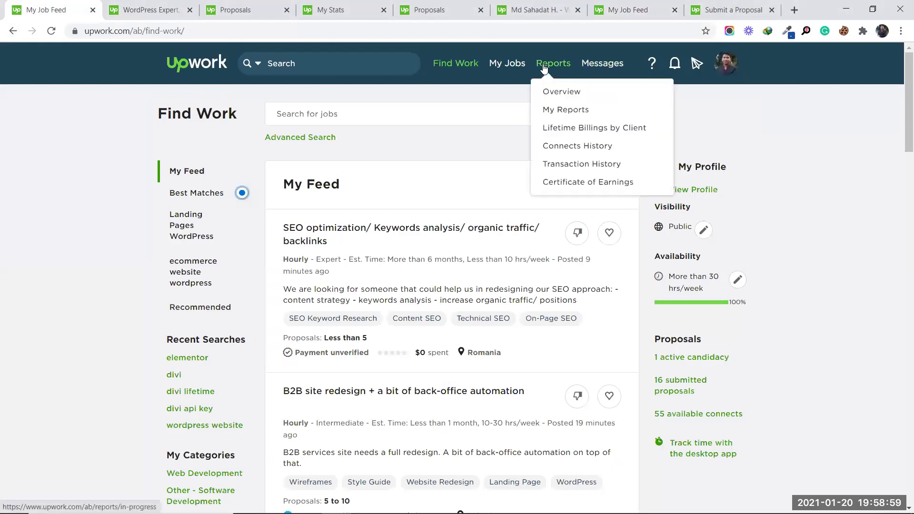
{"action": "left_click", "coordinate": [562, 92]}
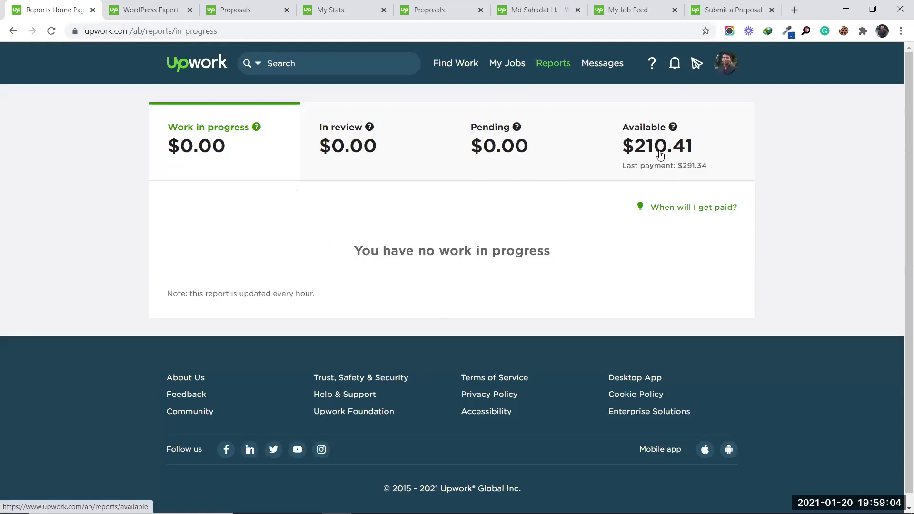
{"action": "mouse_move", "coordinate": [548, 66]}
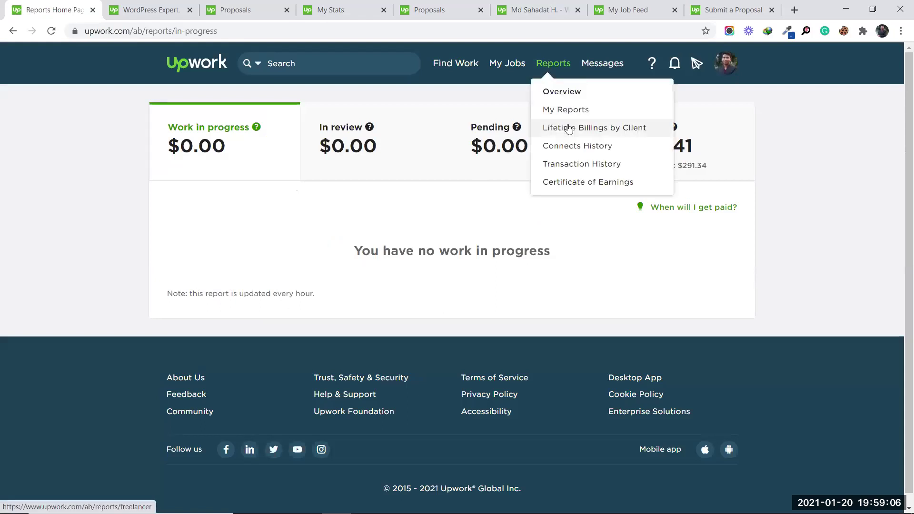
{"action": "left_click", "coordinate": [576, 147]}
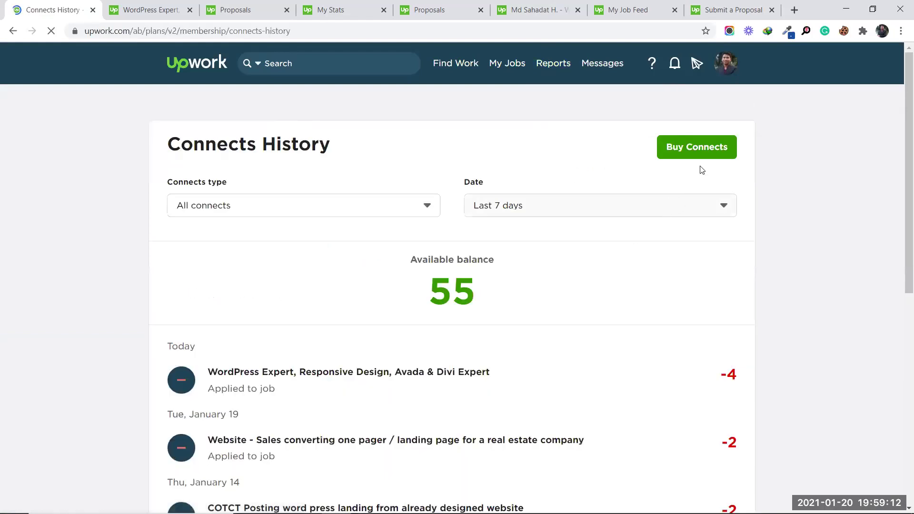
- Buy the 20 for $3 Connects bundle after reviewing its charge, new balance, expiry date and purchase terms
{"action": "left_click", "coordinate": [705, 153]}
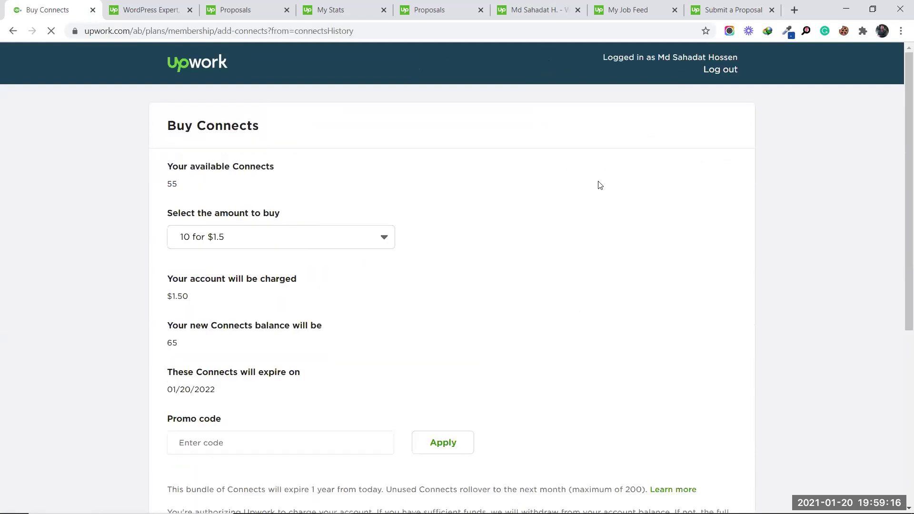
{"action": "left_click", "coordinate": [274, 238]}
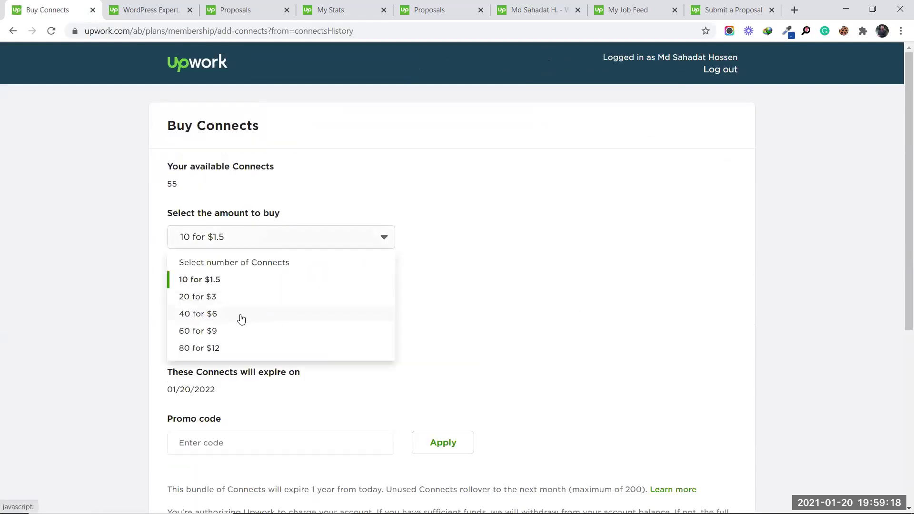
{"action": "left_click", "coordinate": [215, 297]}
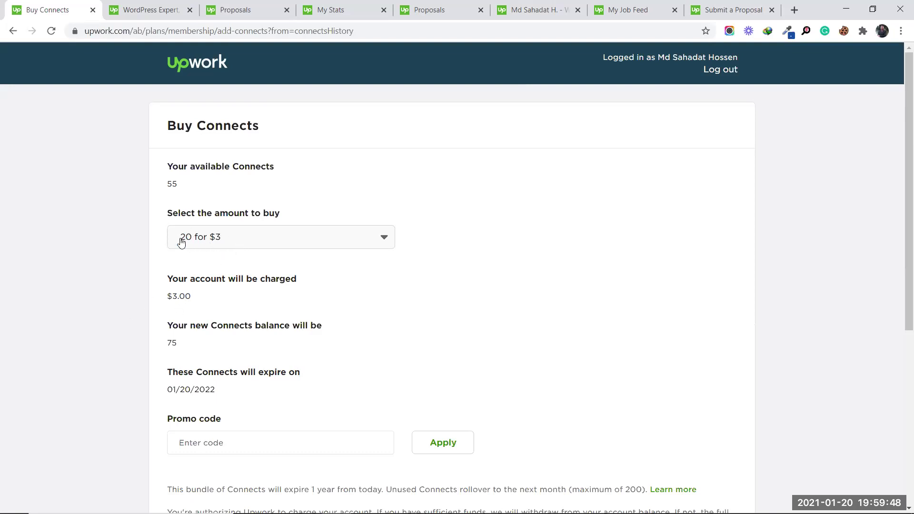
{"action": "scroll", "coordinate": [227, 312], "scroll_direction": "down", "scroll_amount": 1}
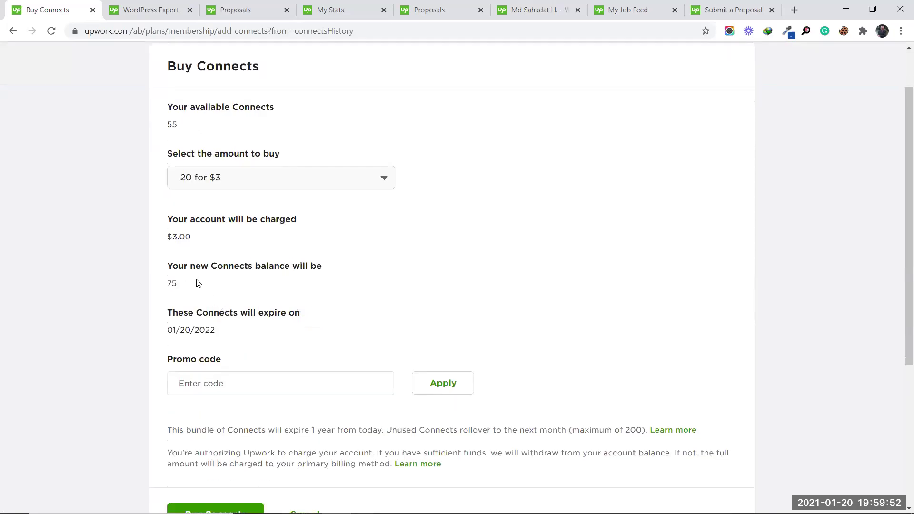
{"action": "left_click_drag", "start_coordinate": [195, 284], "coordinate": [156, 285]}
{"action": "scroll", "coordinate": [195, 293], "scroll_direction": "up", "scroll_amount": 1}
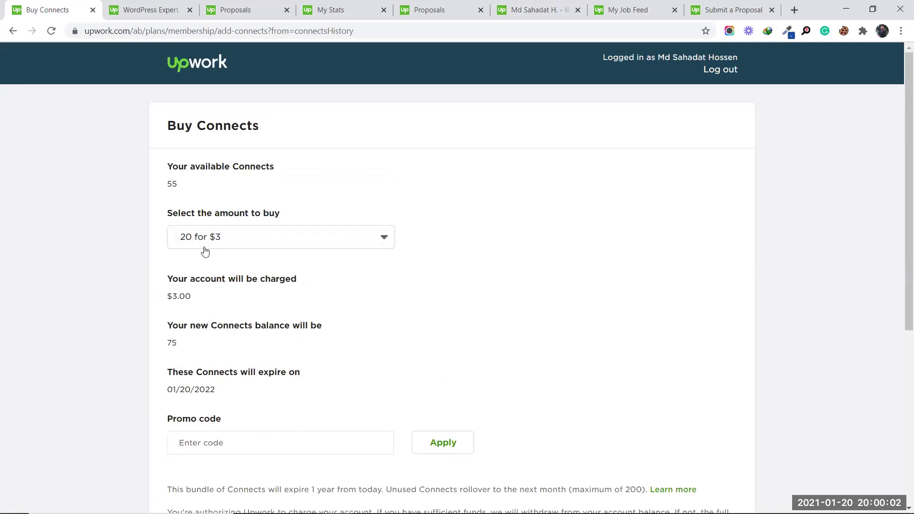
{"action": "scroll", "coordinate": [197, 304], "scroll_direction": "down", "scroll_amount": 1}
{"action": "scroll", "coordinate": [199, 308], "scroll_direction": "down", "scroll_amount": 2}
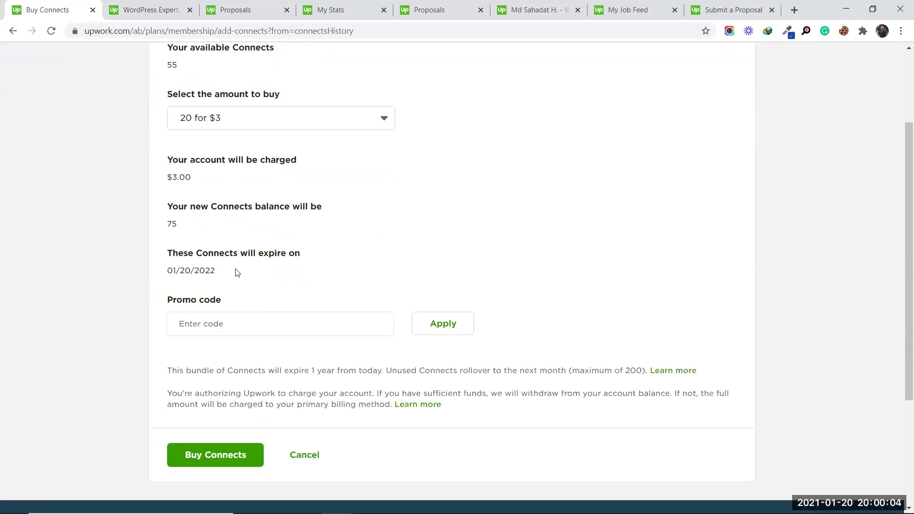
{"action": "left_click", "coordinate": [197, 452]}
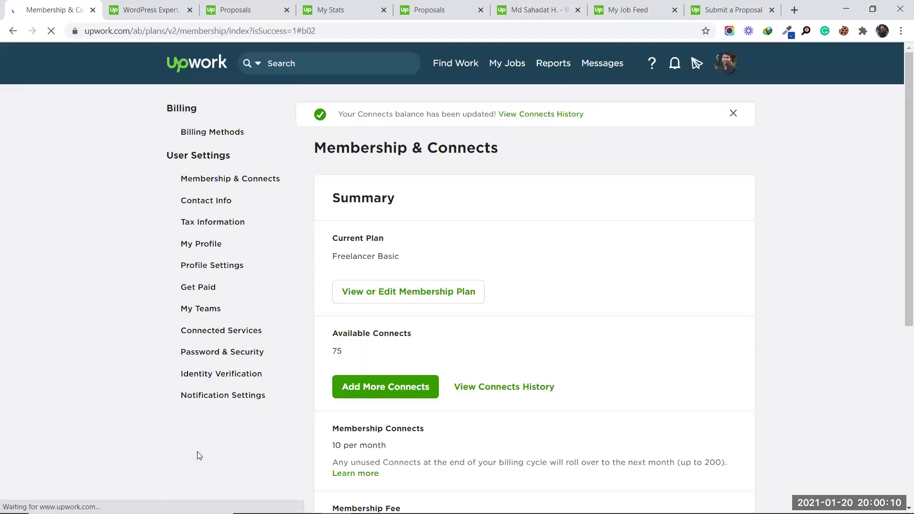
- Examine the Membership & Connects summary, including the plan, available Connects, membership fee and current billing cycle
{"action": "left_click_drag", "start_coordinate": [381, 118], "coordinate": [497, 111]}
{"action": "left_click", "coordinate": [506, 104]}
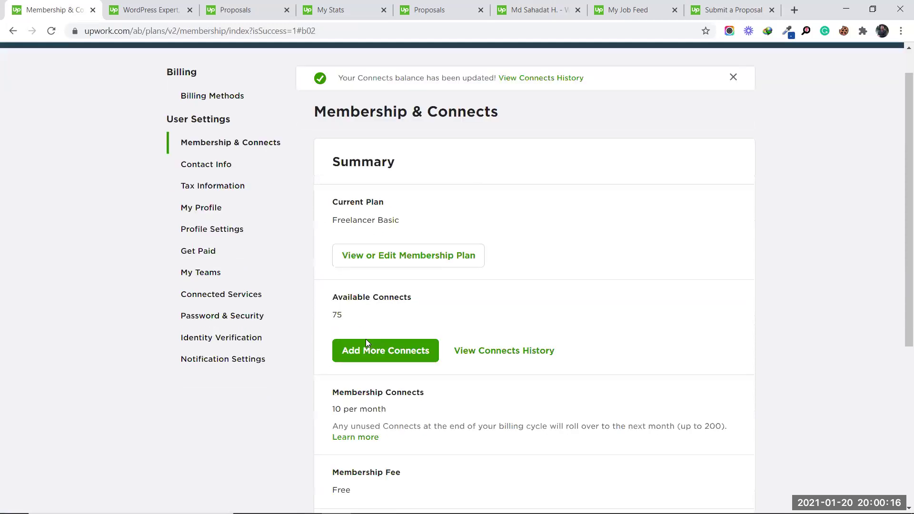
{"action": "scroll", "coordinate": [365, 339], "scroll_direction": "down", "scroll_amount": 3}
{"action": "scroll", "coordinate": [367, 339], "scroll_direction": "down", "scroll_amount": 4}
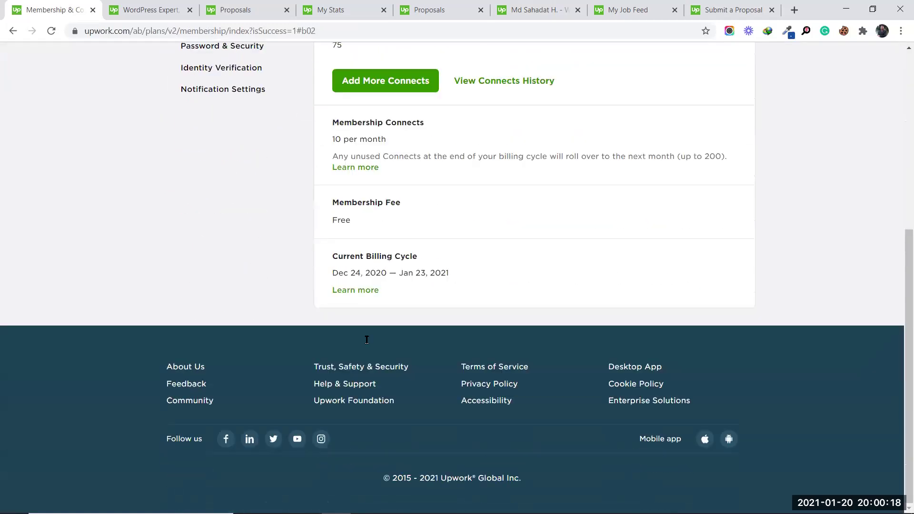
{"action": "scroll", "coordinate": [412, 310], "scroll_direction": "up", "scroll_amount": 7}
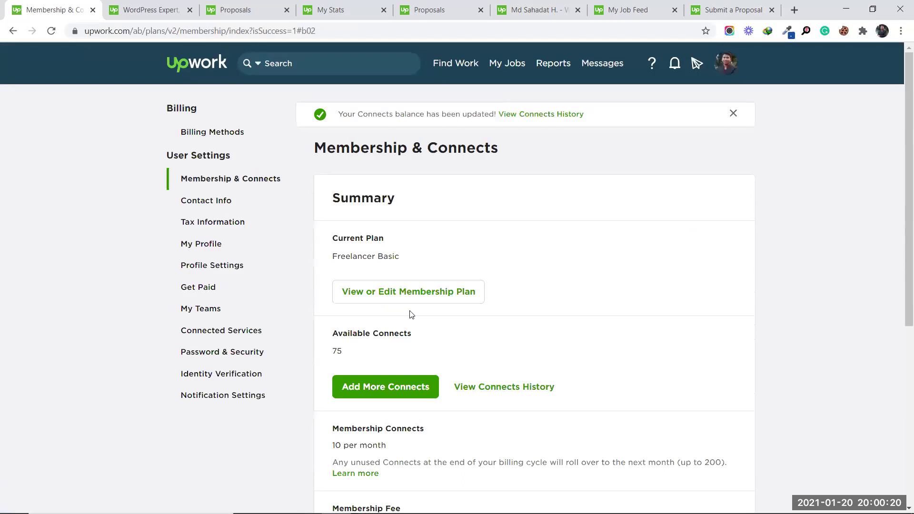
- Check the earnings overview in Reports and return to the job feed
{"action": "mouse_move", "coordinate": [556, 71]}
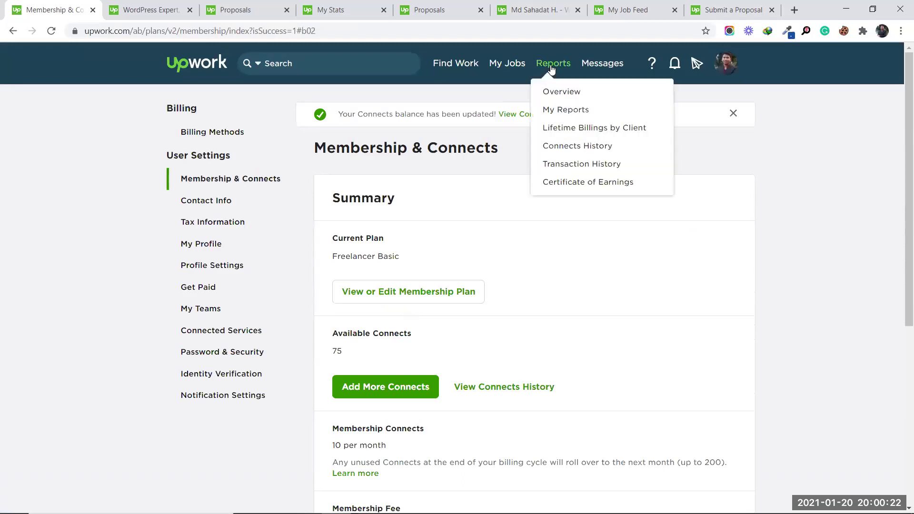
{"action": "left_click", "coordinate": [553, 92]}
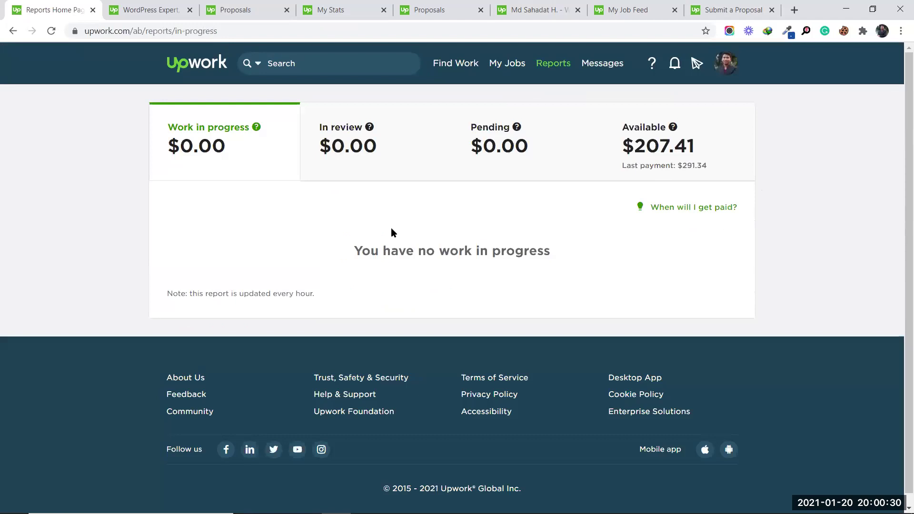
{"action": "left_click", "coordinate": [195, 58]}
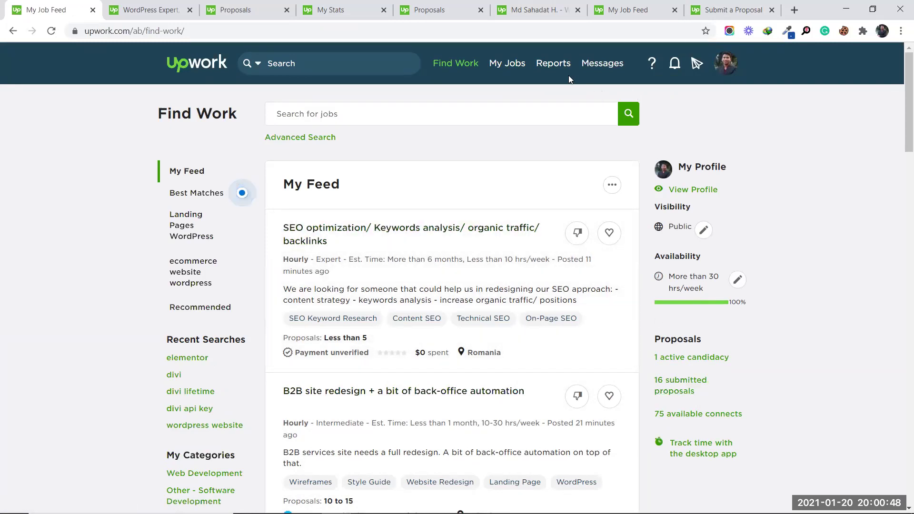
- Open Messages and examine the client conversation about the sales funnel design for a higher ticket health product
{"action": "mouse_move", "coordinate": [549, 68]}
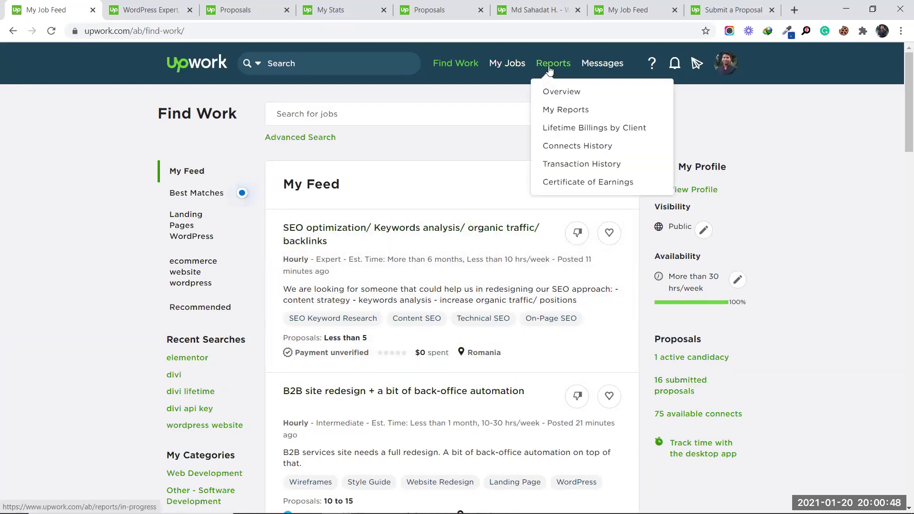
{"action": "left_click", "coordinate": [599, 67]}
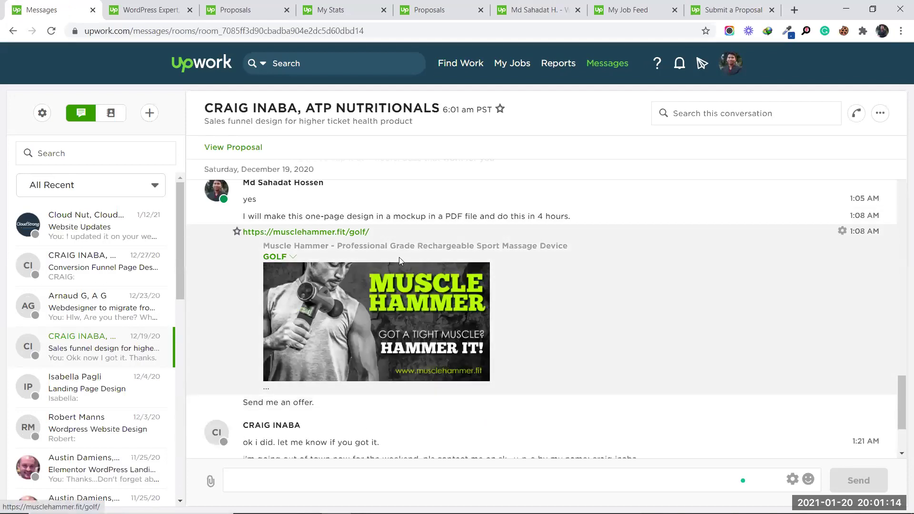
{"action": "scroll", "coordinate": [381, 309], "scroll_direction": "up", "scroll_amount": 3}
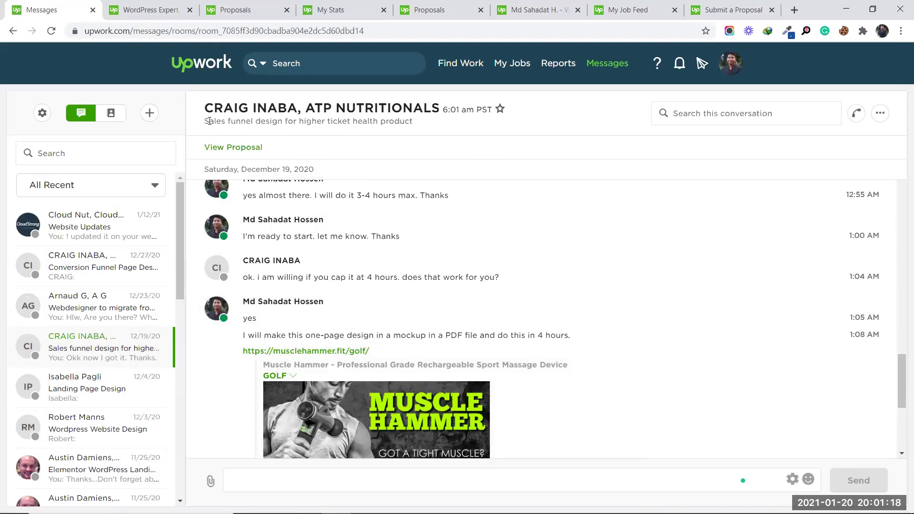
{"action": "left_click_drag", "start_coordinate": [204, 127], "coordinate": [409, 114]}
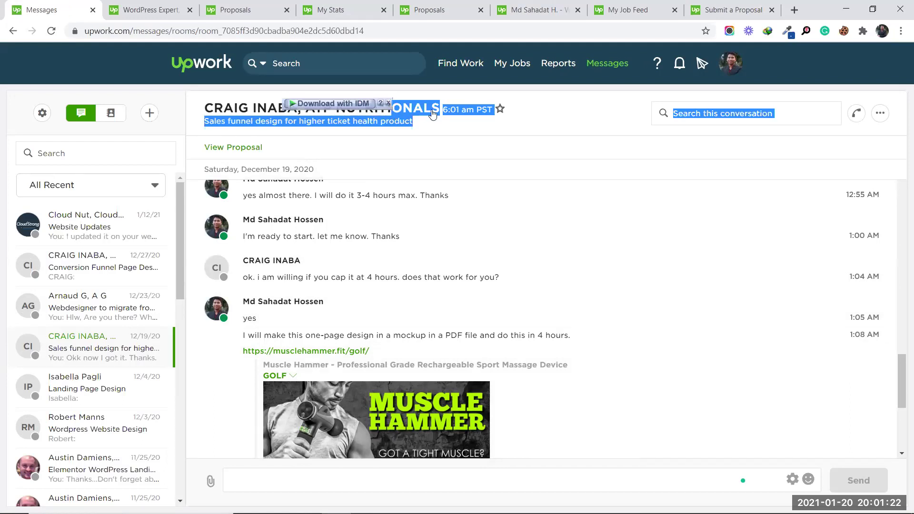
{"action": "left_click", "coordinate": [433, 115]}
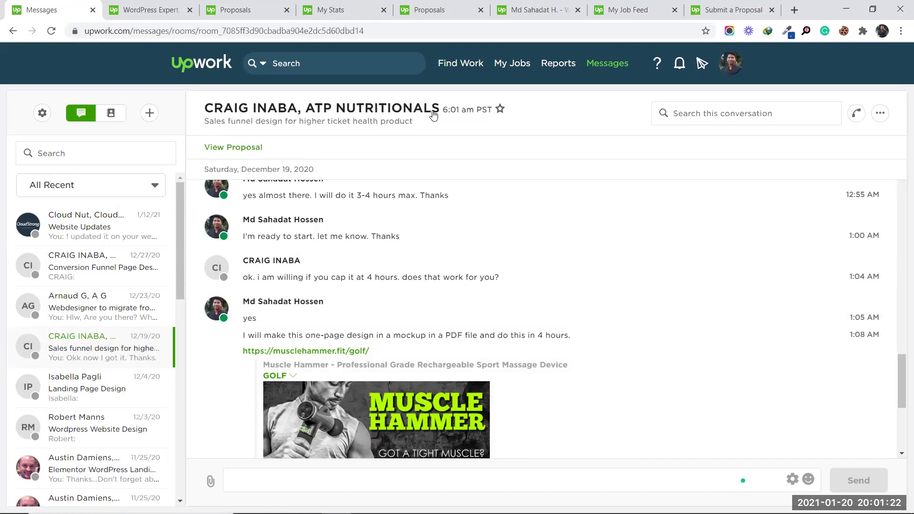
- View the proposal linked to the sales funnel conversation, review its job details, terms and cover letter, and return to the conversation
{"action": "left_click", "coordinate": [250, 148]}
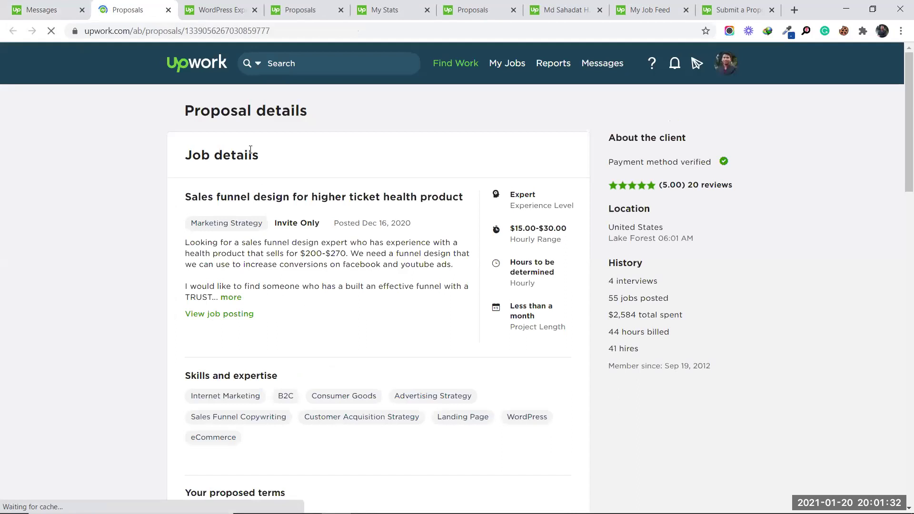
{"action": "mouse_move", "coordinate": [185, 196]}
{"action": "left_mouse_down"}
{"action": "mouse_move", "coordinate": [357, 196]}
{"action": "mouse_move", "coordinate": [418, 179]}
{"action": "left_mouse_up"}
{"action": "left_click", "coordinate": [419, 173]}
{"action": "scroll", "coordinate": [335, 262], "scroll_direction": "down", "scroll_amount": 7}
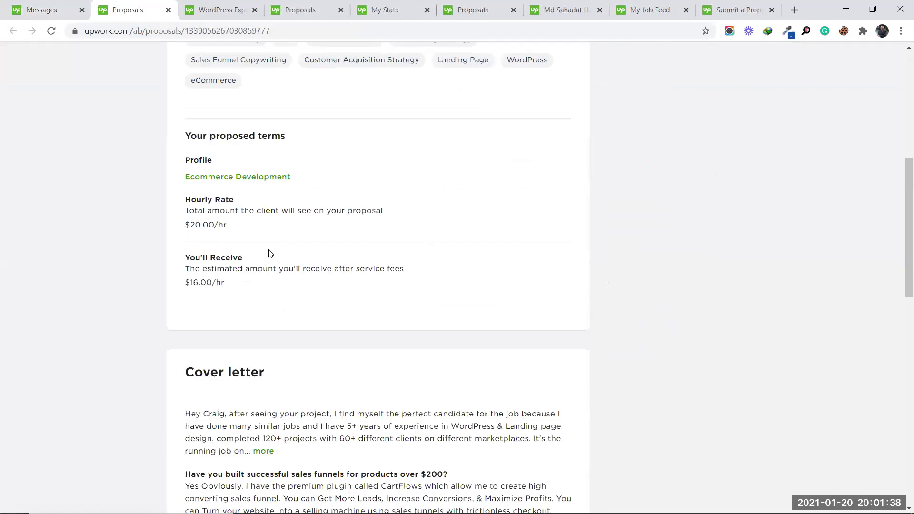
{"action": "scroll", "coordinate": [268, 253], "scroll_direction": "down", "scroll_amount": 4}
{"action": "scroll", "coordinate": [311, 301], "scroll_direction": "down", "scroll_amount": 5}
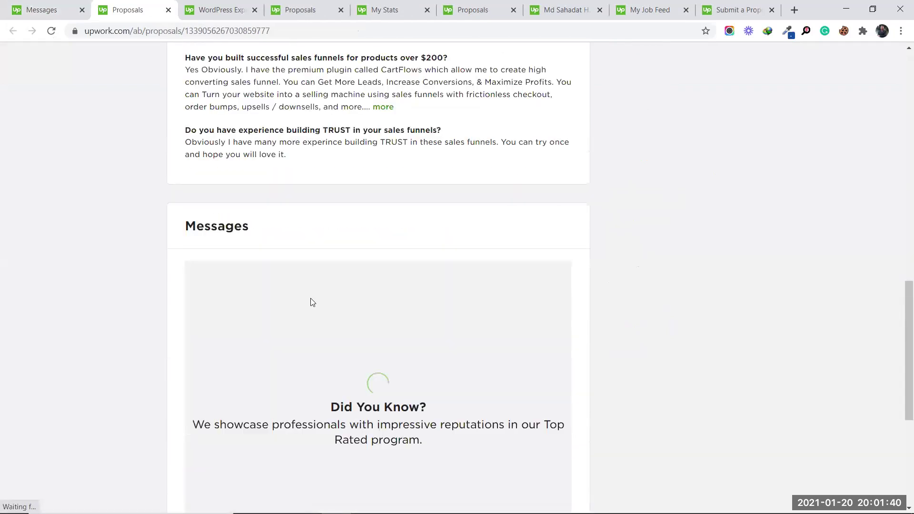
{"action": "scroll", "coordinate": [171, 204], "scroll_direction": "down", "scroll_amount": 6}
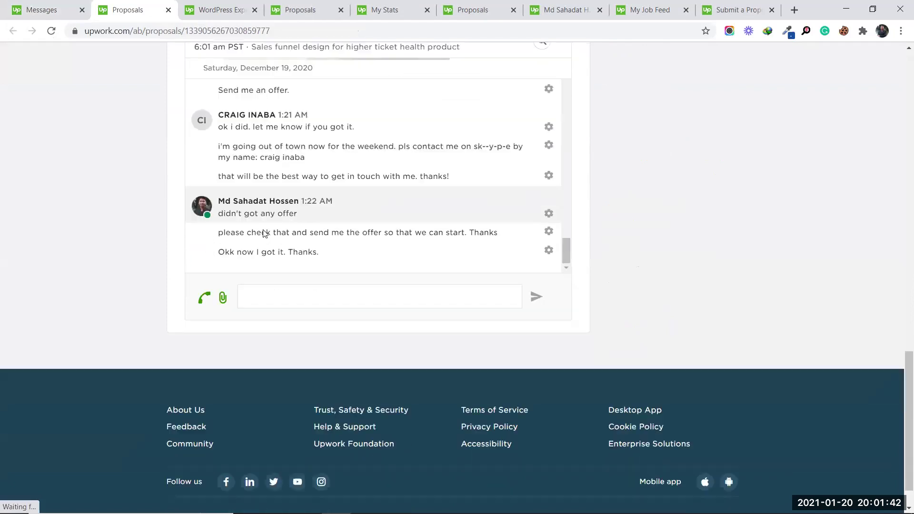
{"action": "scroll", "coordinate": [140, 212], "scroll_direction": "up", "scroll_amount": 20}
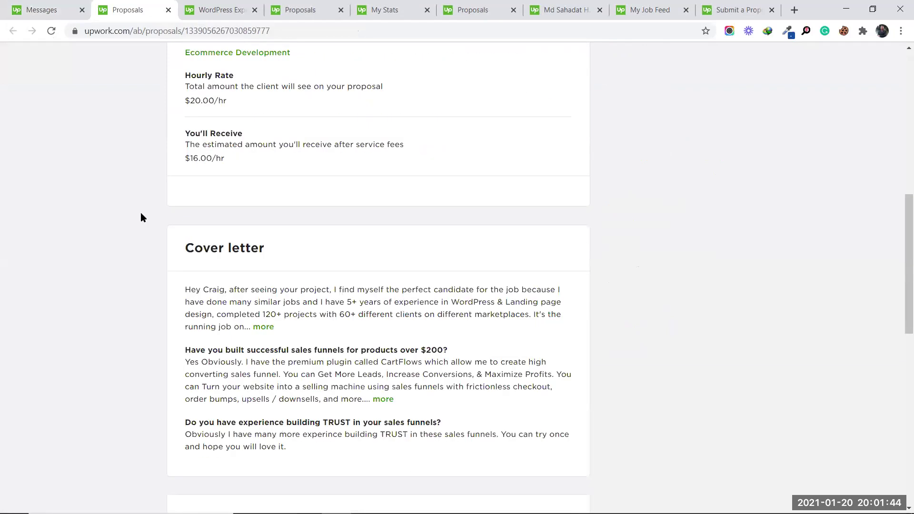
{"action": "left_click", "coordinate": [166, 9]}
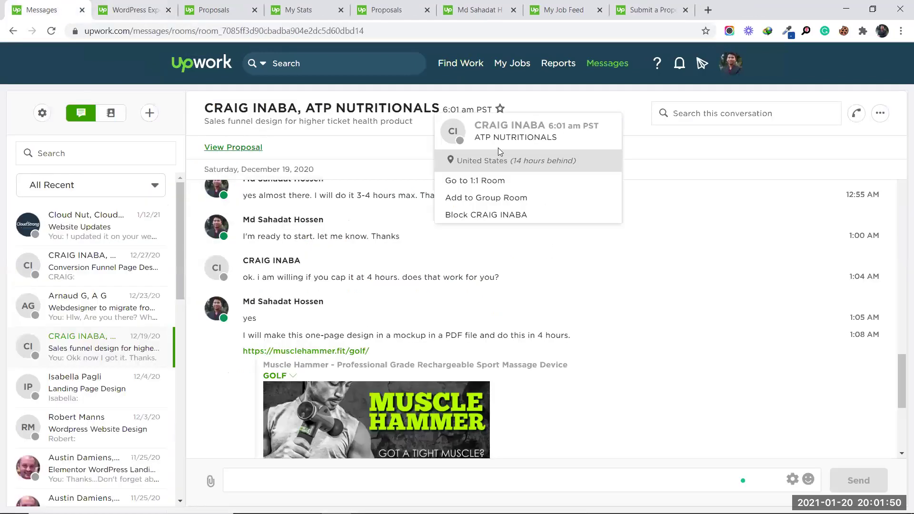
{"action": "scroll", "coordinate": [384, 246], "scroll_direction": "up", "scroll_amount": 4}
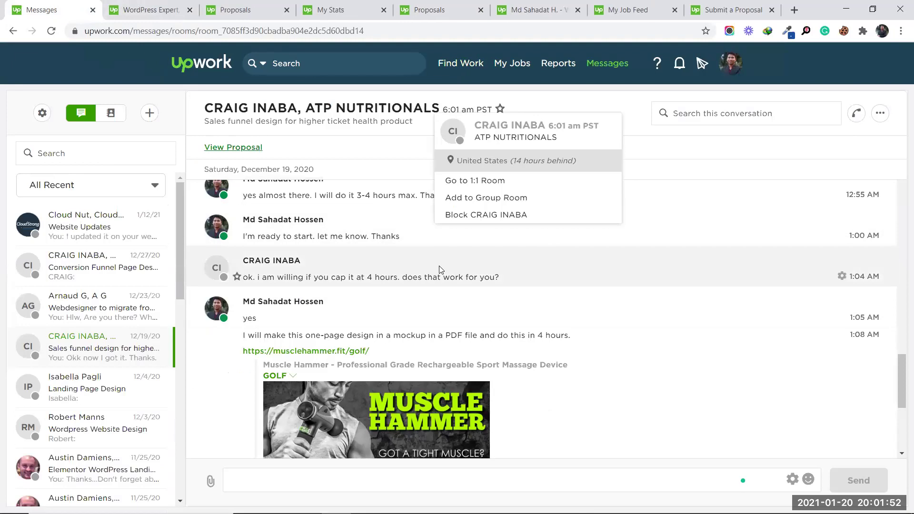
- Open the account settings, re-enter the account password, and review the account, additional accounts and location sections of the contact info
{"action": "left_click", "coordinate": [733, 70]}
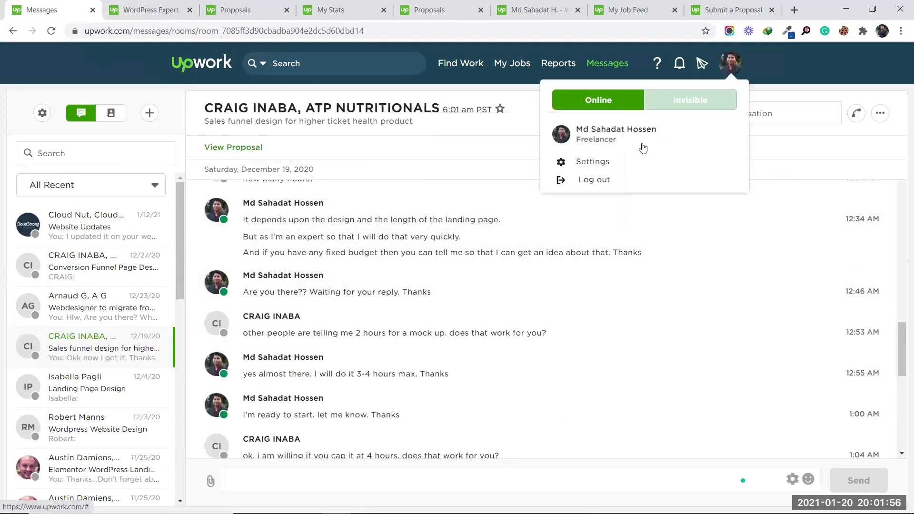
{"action": "left_click", "coordinate": [630, 165]}
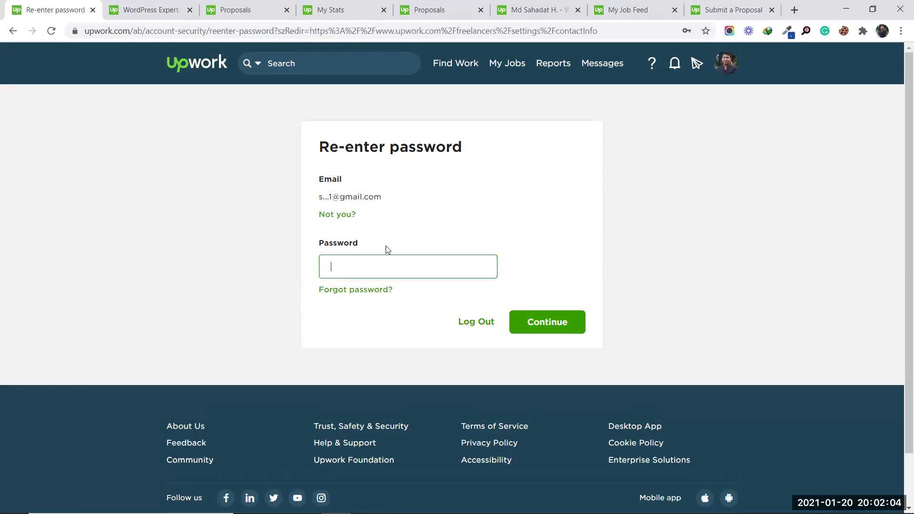
{"action": "left_click", "coordinate": [392, 258]}
{"action": "left_click", "coordinate": [387, 292]}
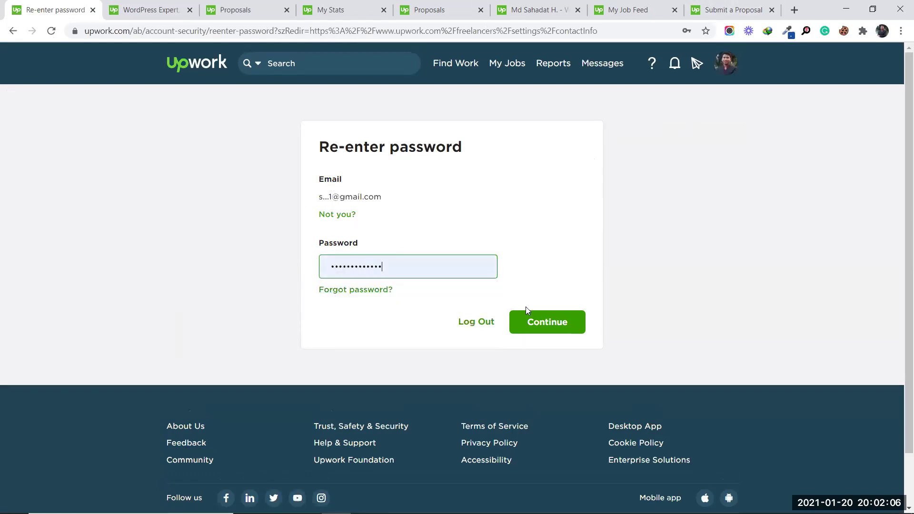
{"action": "left_click", "coordinate": [549, 322]}
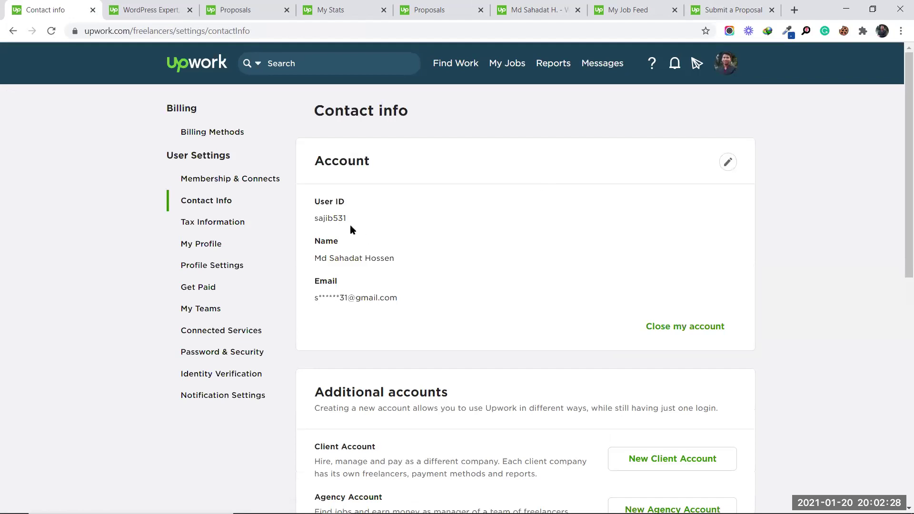
{"action": "scroll", "coordinate": [447, 213], "scroll_direction": "down", "scroll_amount": 9}
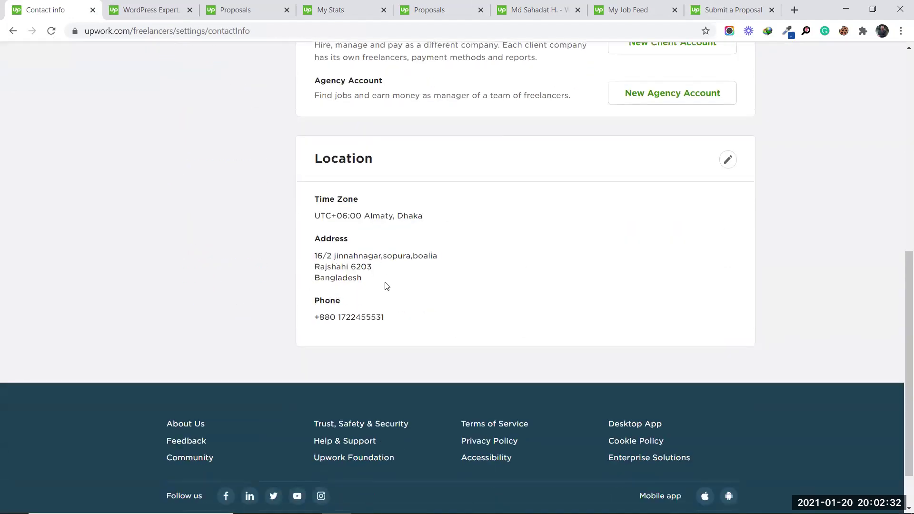
{"action": "scroll", "coordinate": [389, 286], "scroll_direction": "up", "scroll_amount": 6}
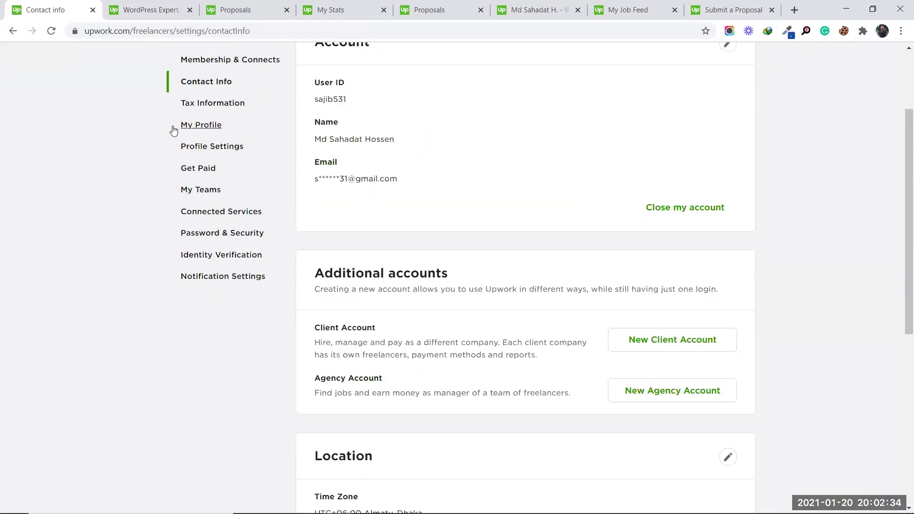
- Open the Get Paid settings and examine the balance, last payment, payment schedule and payment methods
{"action": "left_click", "coordinate": [199, 170]}
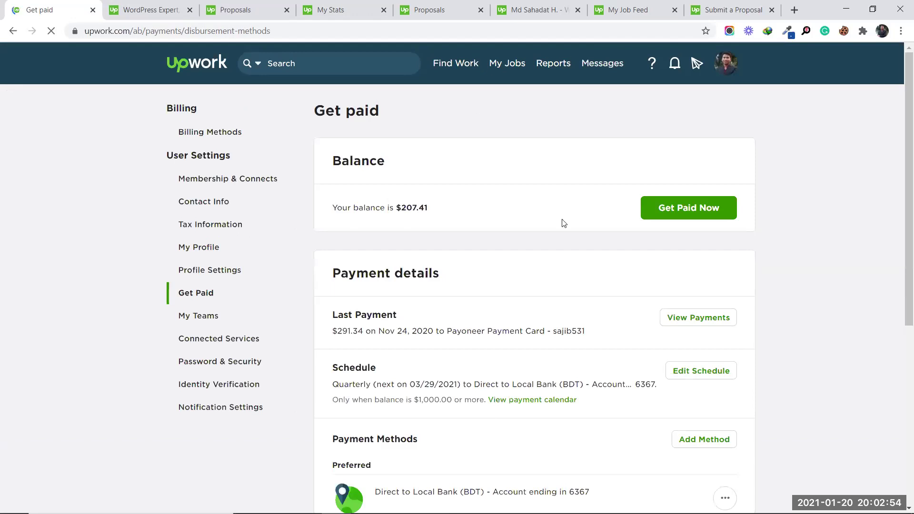
{"action": "scroll", "coordinate": [563, 224], "scroll_direction": "down", "scroll_amount": 5}
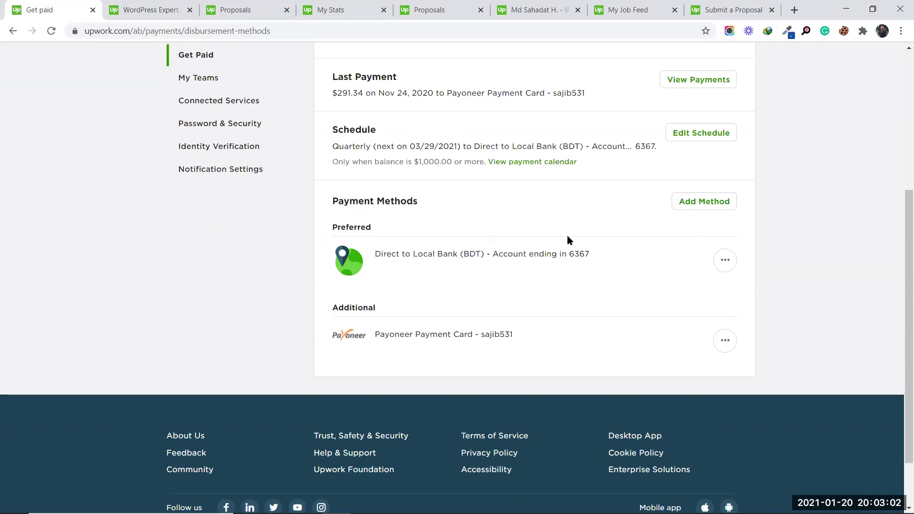
{"action": "scroll", "coordinate": [568, 236], "scroll_direction": "down", "scroll_amount": 2}
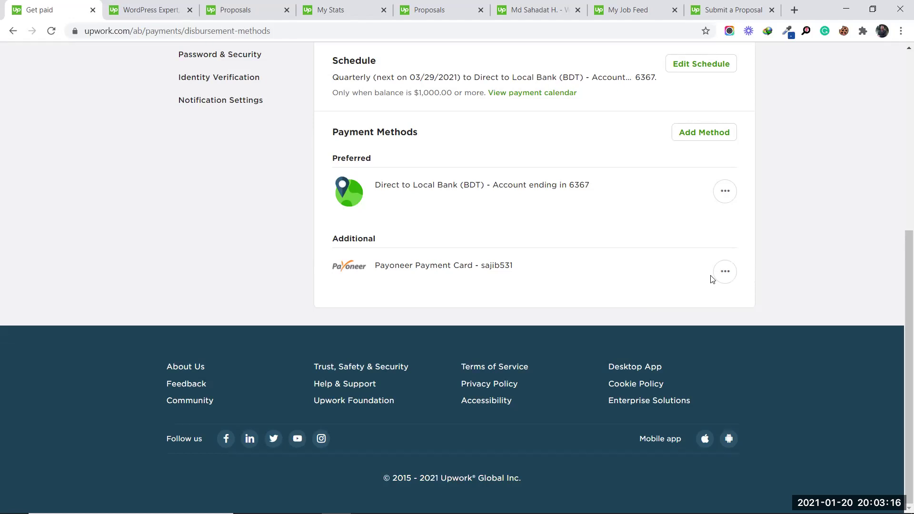
{"action": "scroll", "coordinate": [712, 279], "scroll_direction": "up", "scroll_amount": 3}
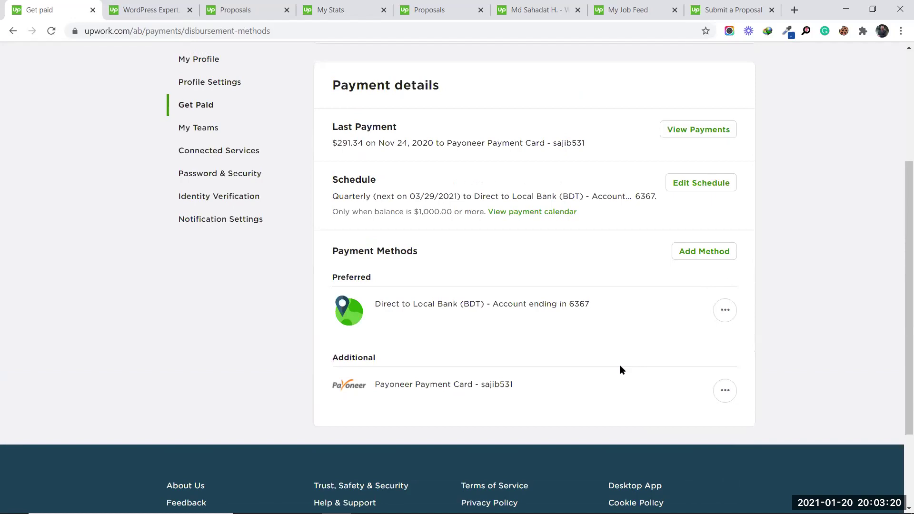
- Open the Identity Verification settings and review the ID document verification and visual verification entries
{"action": "left_click", "coordinate": [208, 201]}
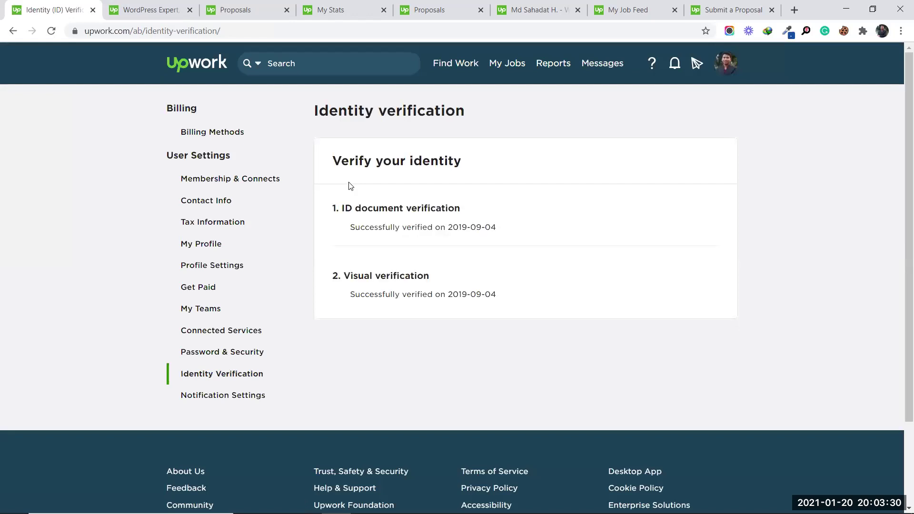
{"action": "left_click_drag", "start_coordinate": [360, 207], "coordinate": [430, 207]}
{"action": "left_click", "coordinate": [433, 205]}
{"action": "left_click_drag", "start_coordinate": [361, 278], "coordinate": [436, 266]}
{"action": "left_click", "coordinate": [438, 268]}
{"action": "left_click_drag", "start_coordinate": [356, 276], "coordinate": [464, 279]}
{"action": "left_click", "coordinate": [464, 279]}
{"action": "left_click_drag", "start_coordinate": [357, 208], "coordinate": [441, 202]}
{"action": "left_click", "coordinate": [411, 211]}
- Start a Get Paid Now withdrawal to the Payoneer Payment Card and review its withdrawal fee and total amount
{"action": "left_click", "coordinate": [192, 287]}
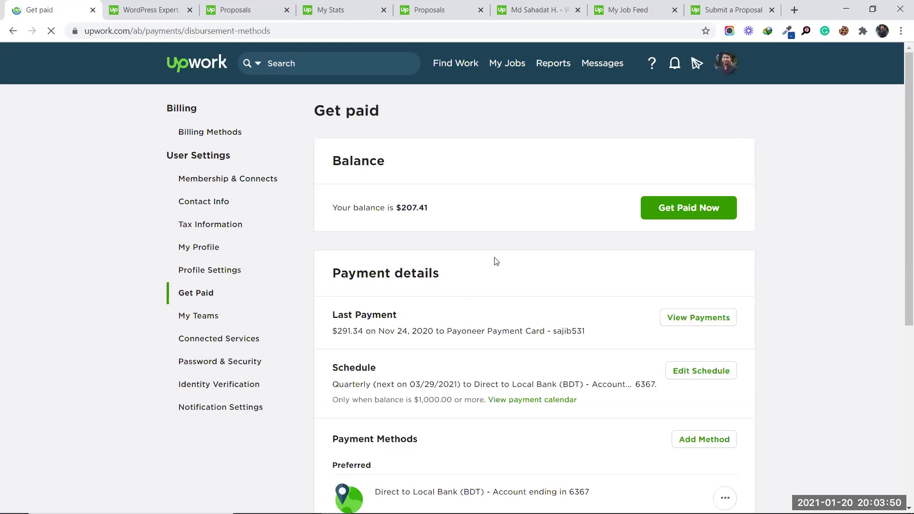
{"action": "left_click", "coordinate": [695, 212]}
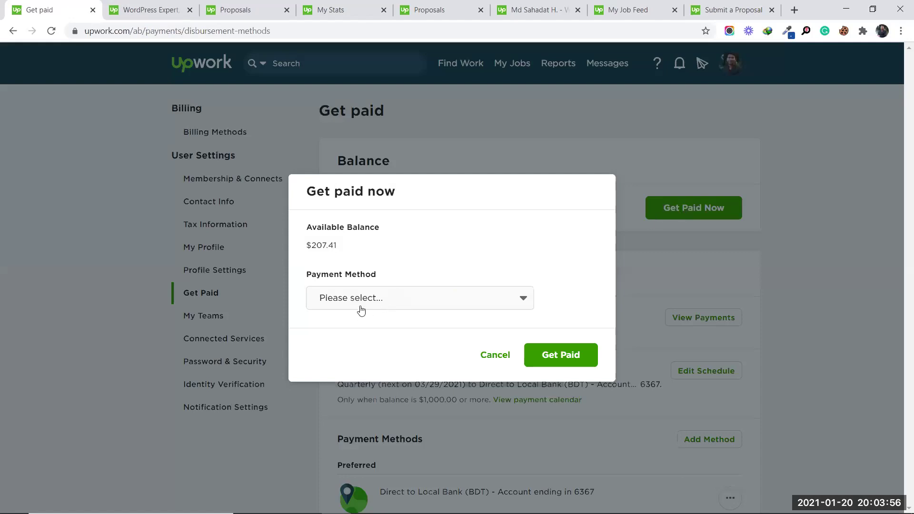
{"action": "left_click", "coordinate": [395, 304]}
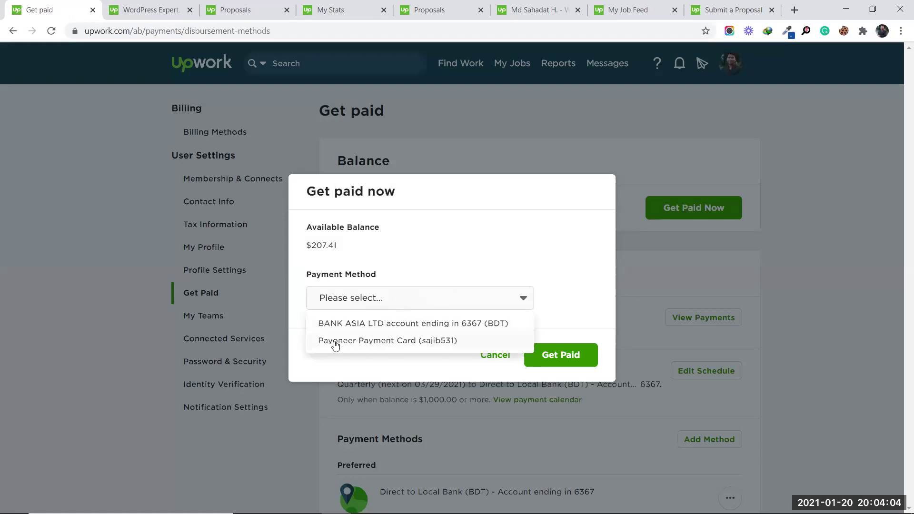
{"action": "left_click", "coordinate": [402, 341]}
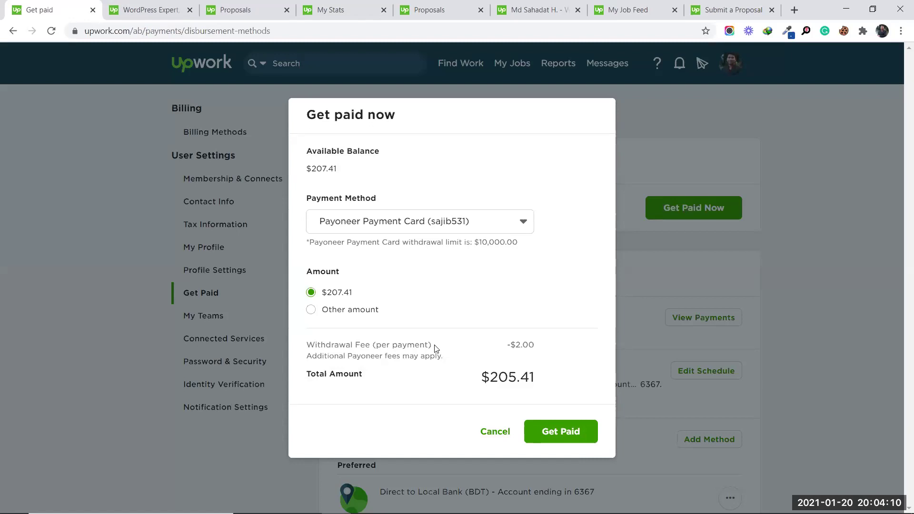
{"action": "double_click", "coordinate": [522, 344]}
{"action": "left_click", "coordinate": [552, 346]}
{"action": "left_click_drag", "start_coordinate": [534, 345], "coordinate": [509, 346]}
{"action": "left_click", "coordinate": [534, 337]}
{"action": "double_click", "coordinate": [493, 377]}
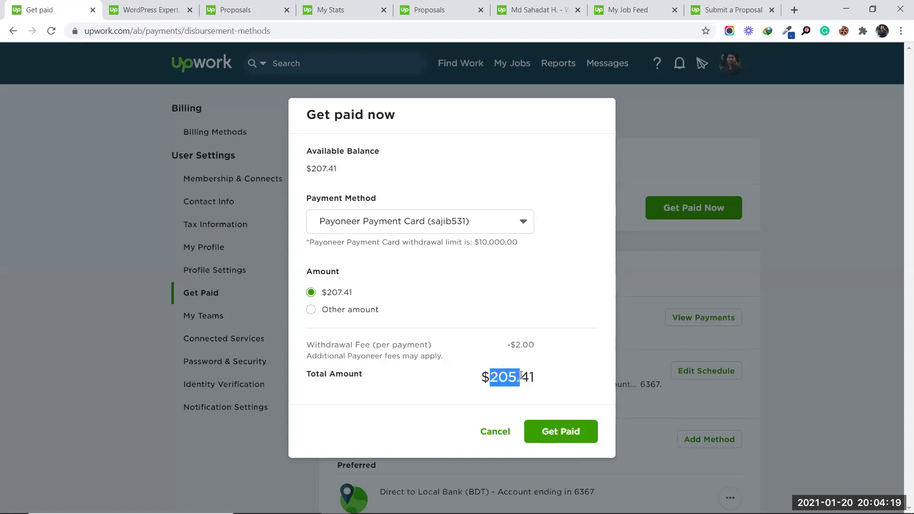
{"action": "left_click", "coordinate": [550, 363]}
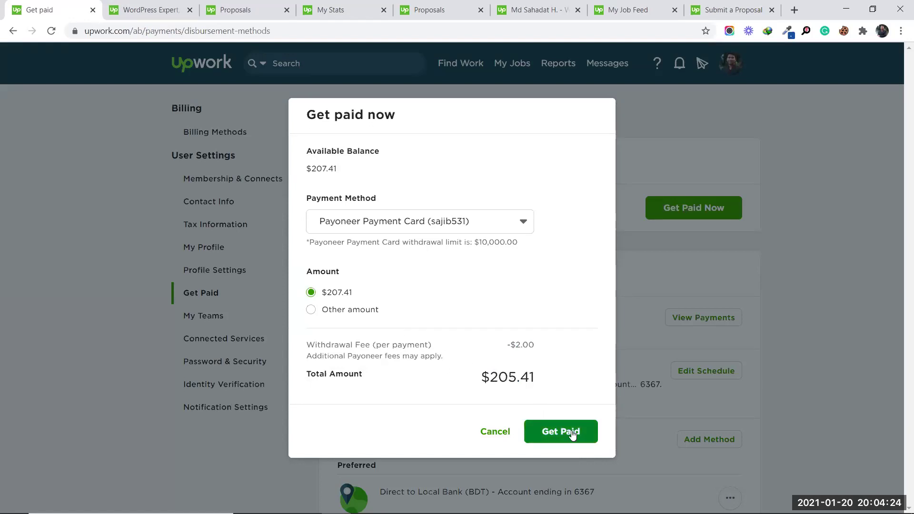
- Set another withdrawal amount of 190.00 USD and submit the payment request
{"action": "left_click", "coordinate": [312, 310]}
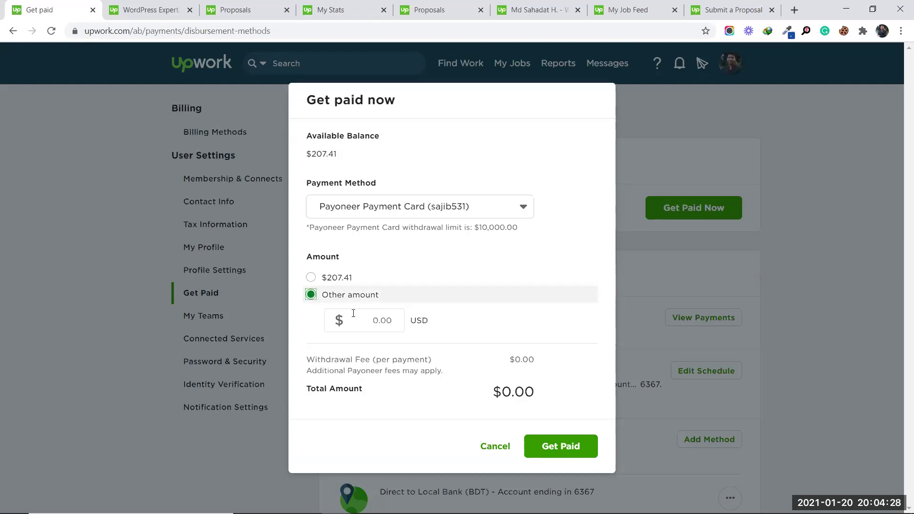
{"action": "left_click", "coordinate": [371, 320]}
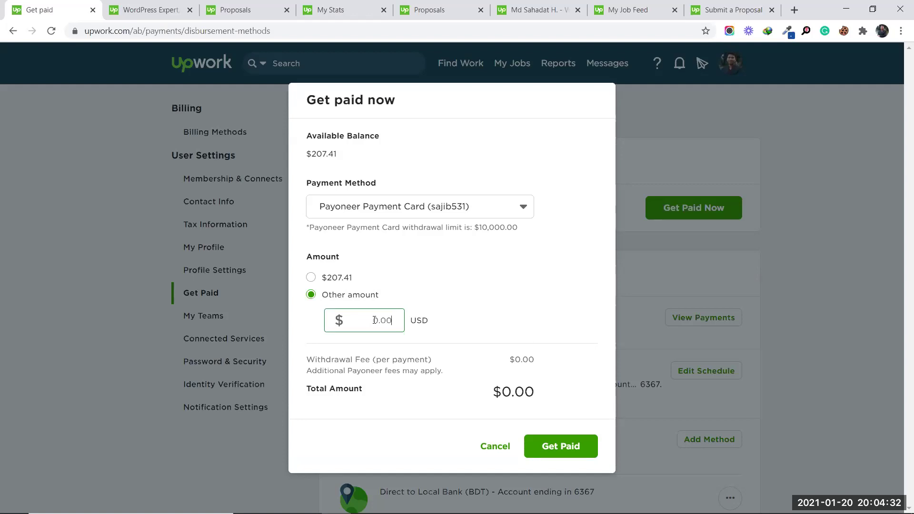
{"action": "type", "text": "190"}
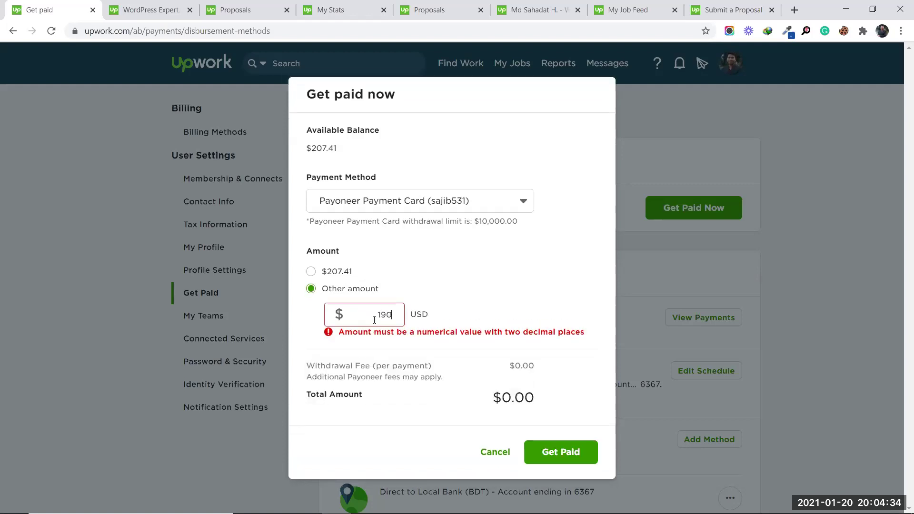
{"action": "type", "text": ".00"}
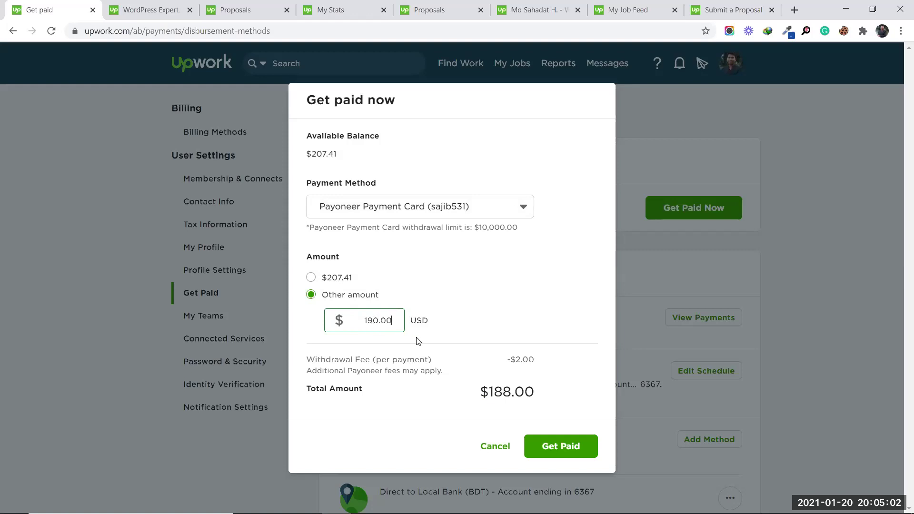
{"action": "left_click", "coordinate": [562, 447]}
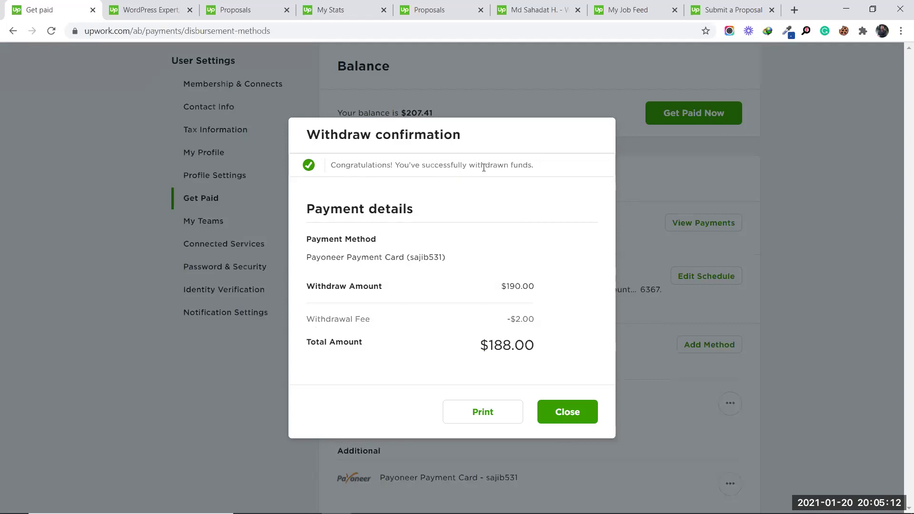
- Review the message and payment method in the withdraw confirmation, and close it
{"action": "left_click_drag", "start_coordinate": [482, 167], "coordinate": [513, 163]}
{"action": "left_click", "coordinate": [566, 165]}
{"action": "double_click", "coordinate": [395, 257]}
{"action": "left_click", "coordinate": [485, 238]}
{"action": "left_click", "coordinate": [571, 414]}
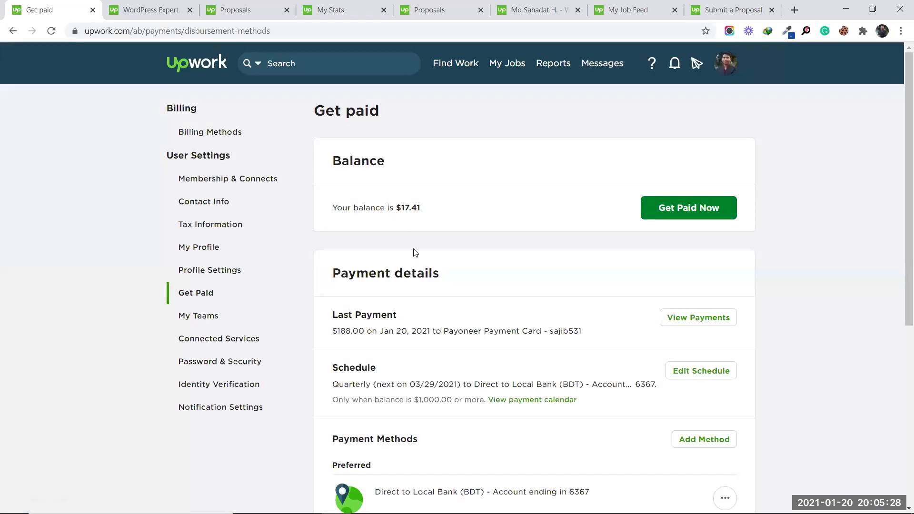
- Return to the Find Work feed and check the latest notifications for the payment request
{"action": "left_click", "coordinate": [188, 69]}
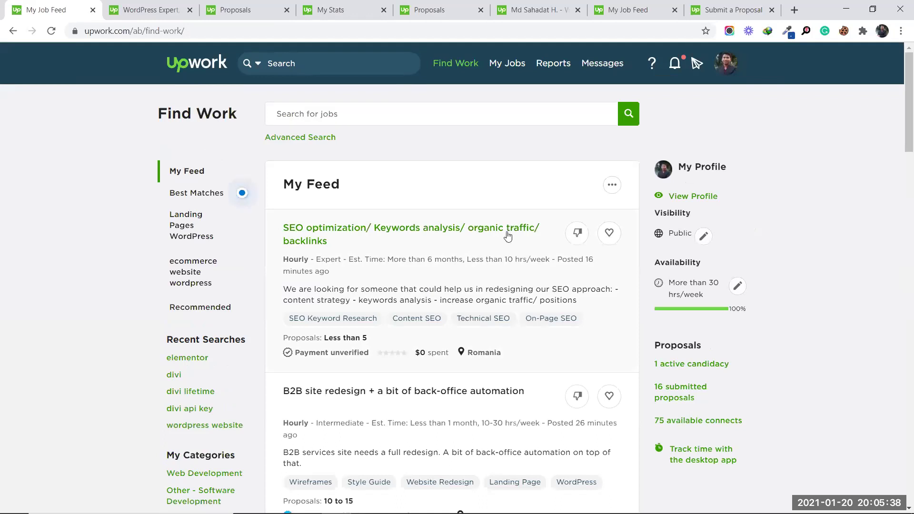
{"action": "left_click", "coordinate": [679, 64]}
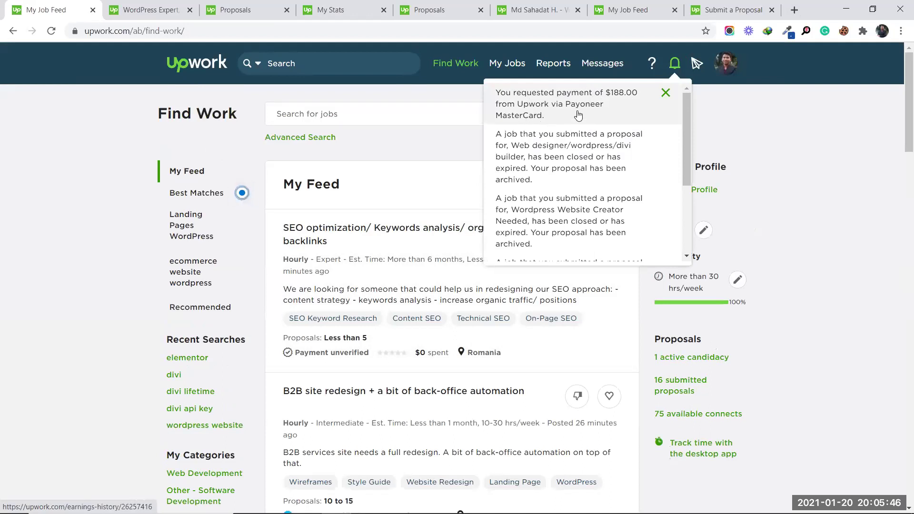
{"action": "left_click", "coordinate": [676, 65]}
- Switch to the Brave browser window and open payoneer.com in a new tab
{"action": "left_click", "coordinate": [841, 9]}
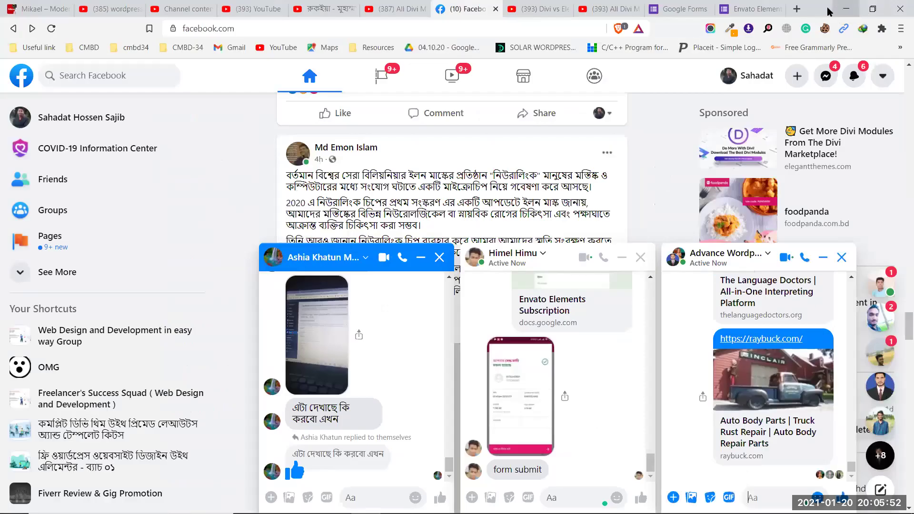
{"action": "left_click", "coordinate": [797, 9]}
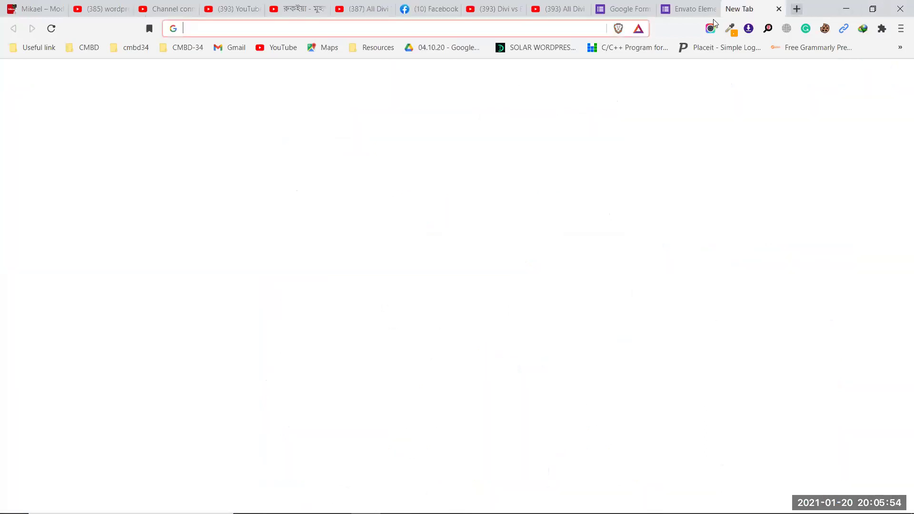
{"action": "type", "text": "pa"}
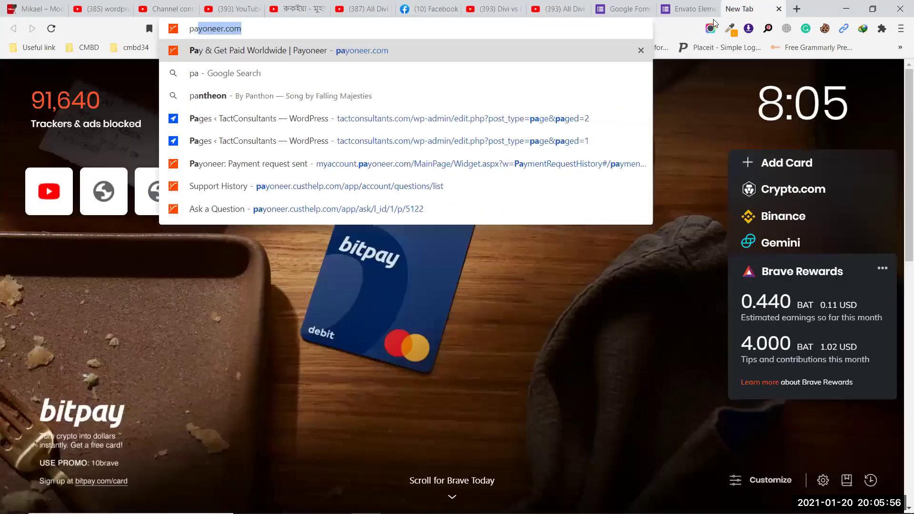
{"action": "key", "text": "Return"}
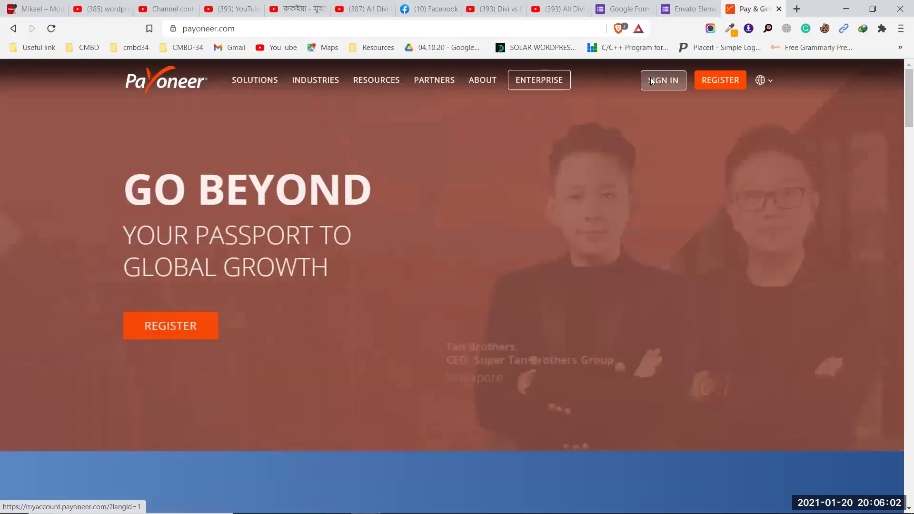
- Sign in to the Payoneer account with the saved username and account password
{"action": "left_click", "coordinate": [651, 80]}
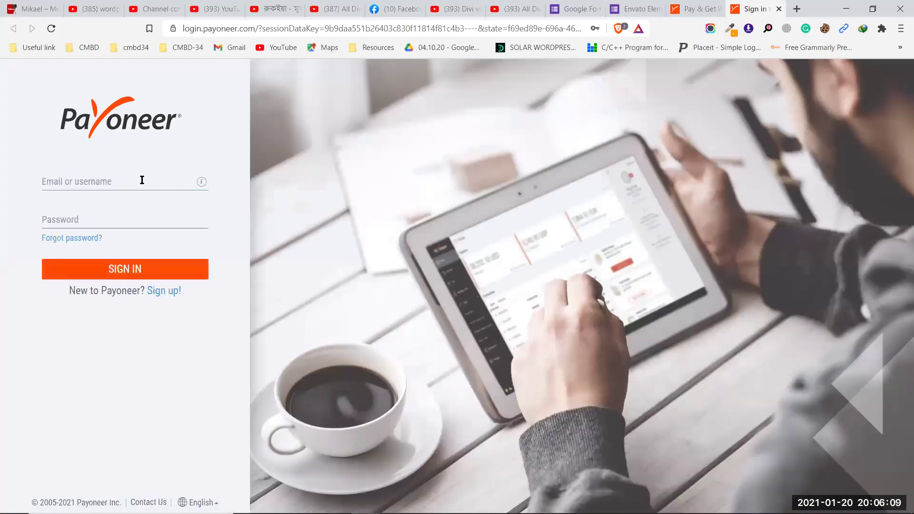
{"action": "left_click", "coordinate": [141, 180]}
{"action": "left_click", "coordinate": [126, 209]}
{"action": "left_click", "coordinate": [52, 267]}
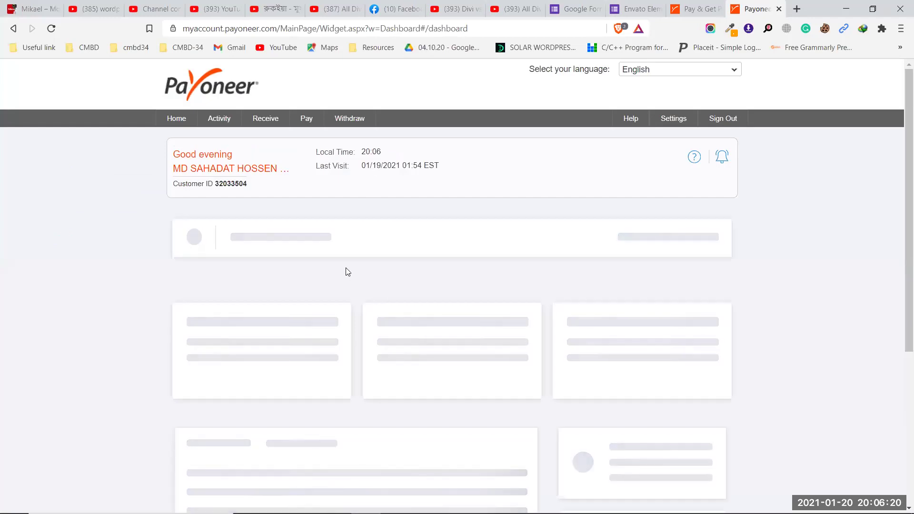
- Examine the Payoneer account balances and the latest and upcoming transactions on the dashboard
{"action": "scroll", "coordinate": [347, 272], "scroll_direction": "down", "scroll_amount": 2}
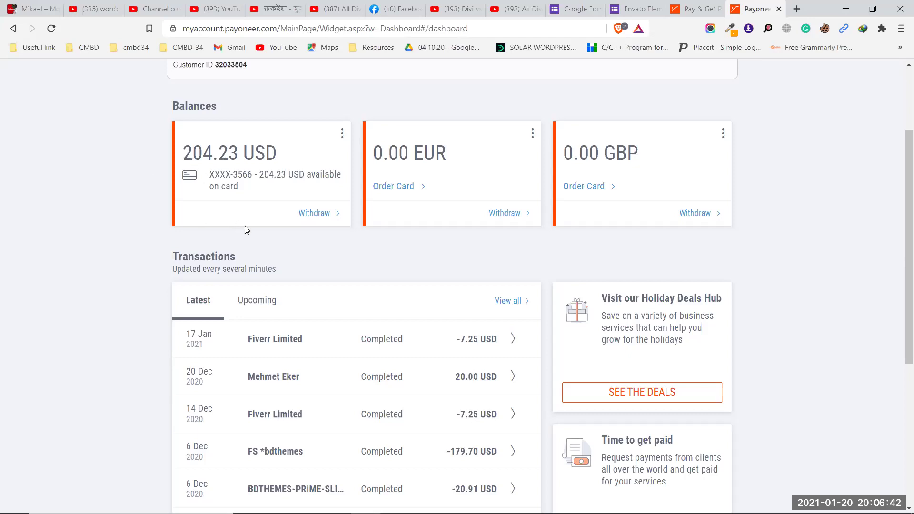
{"action": "left_click", "coordinate": [260, 298]}
{"action": "left_click", "coordinate": [197, 300]}
{"action": "scroll", "coordinate": [343, 290], "scroll_direction": "up", "scroll_amount": 1}
{"action": "scroll", "coordinate": [343, 291], "scroll_direction": "down", "scroll_amount": 1}
- Open the withdrawal for the USD balance
{"action": "left_click", "coordinate": [307, 215]}
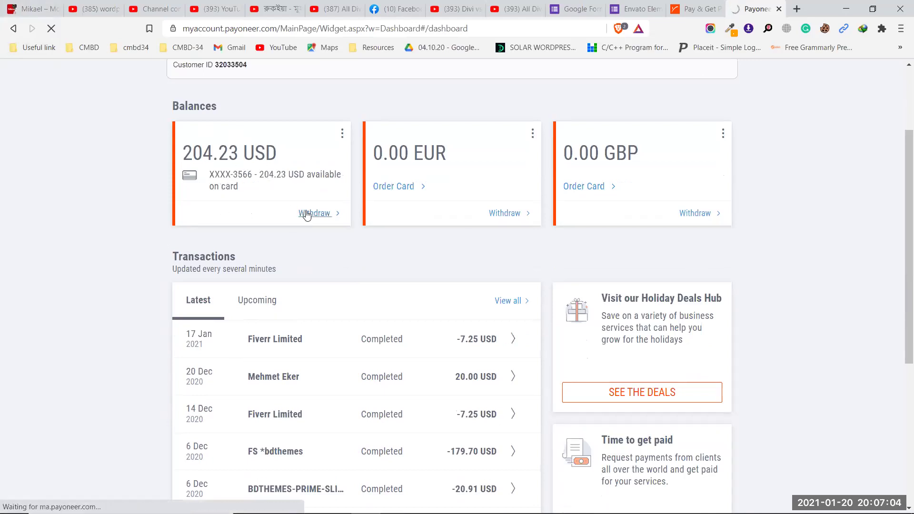